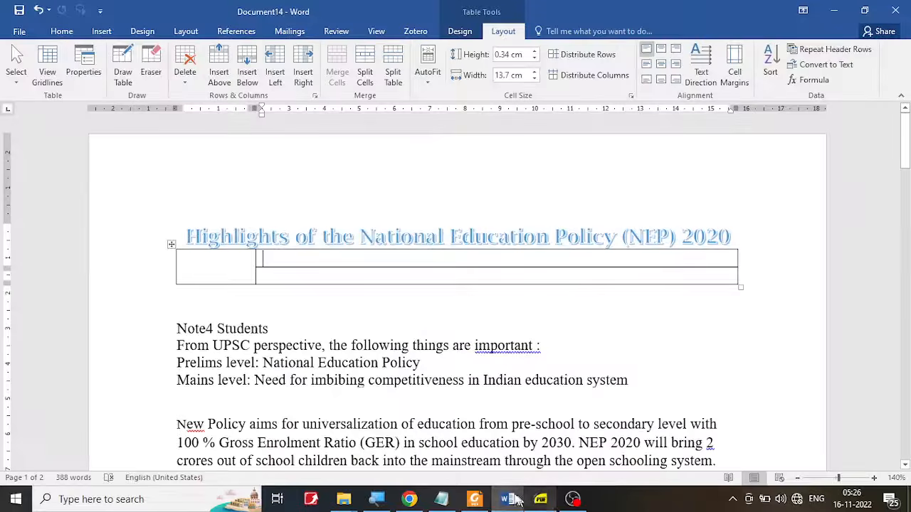
- Move the "Note4 Students" line into the table's upper-right cell and remove the blank line below it in the cell
left_click_drag(274, 327, 316, 260)
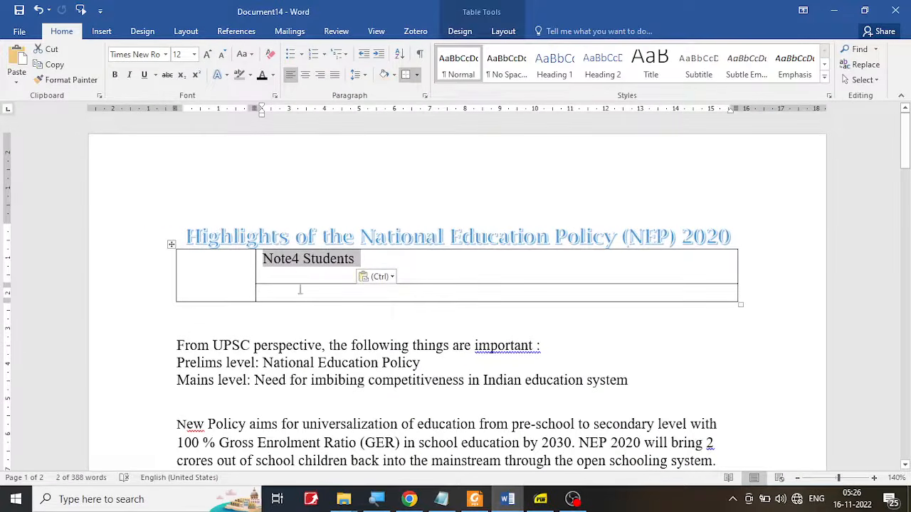
left_click(311, 273)
key("BackSpace")
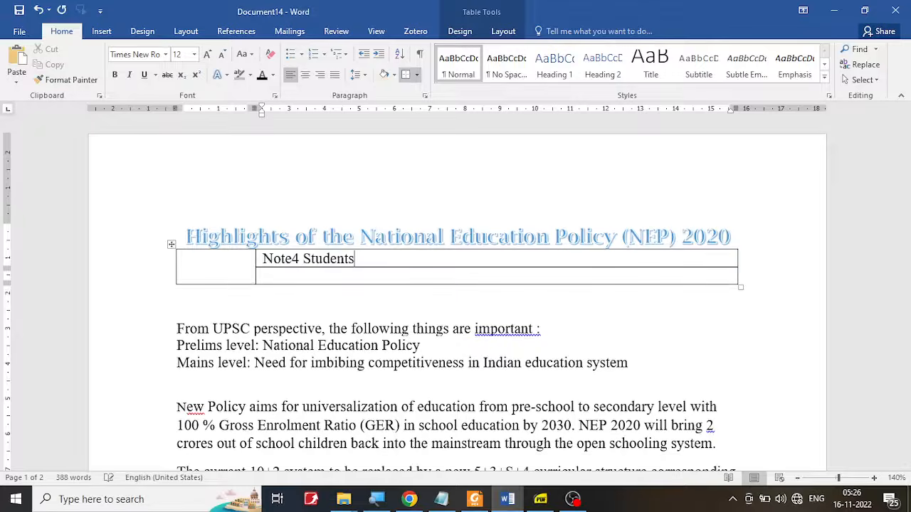
- Following the reference PDF, move the UPSC perspective, Prelims level and Mains level lines into the lower-right cell and remove the trailing blank line
left_click(540, 499)
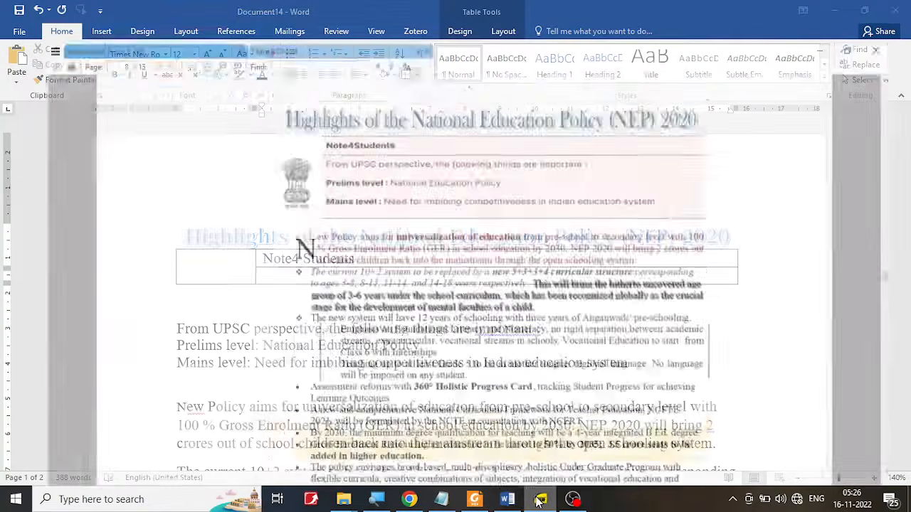
left_click(540, 499)
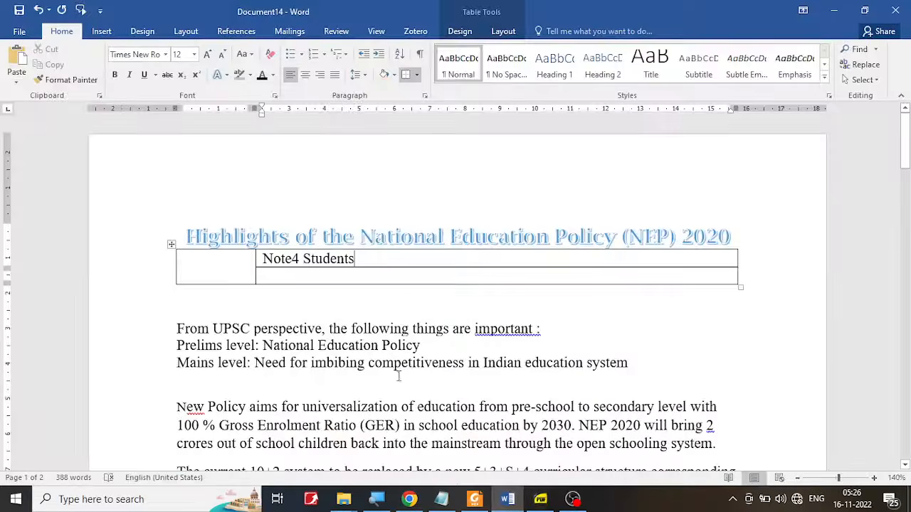
left_click_drag(617, 363, 297, 278)
left_click(264, 334)
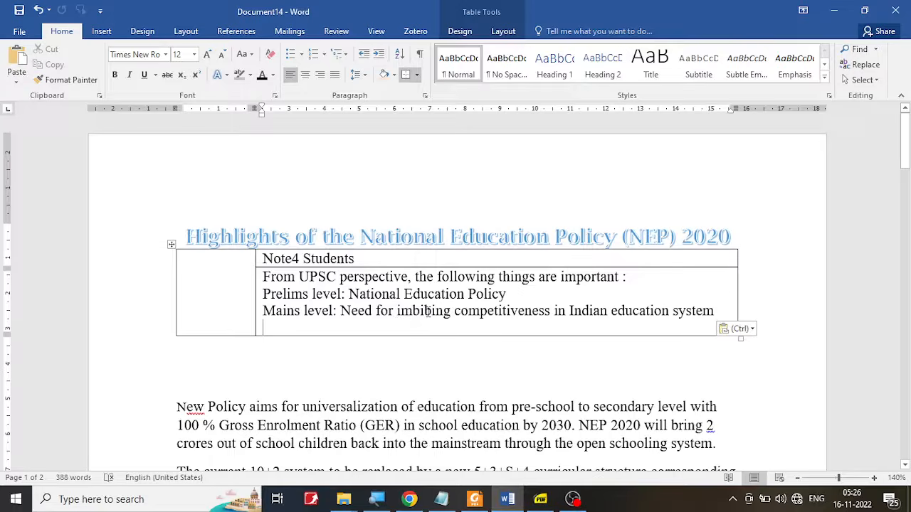
key("BackSpace")
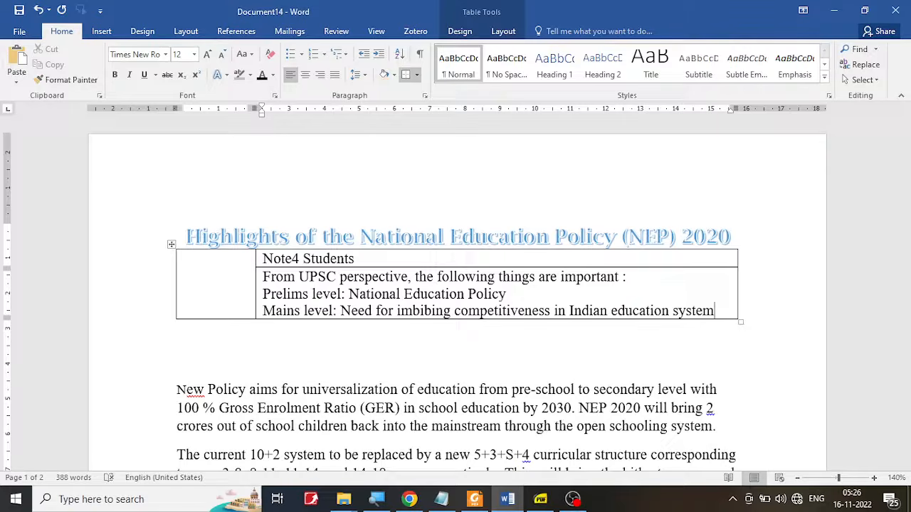
- Bold "Note4 Students", "Prelims level:" and "Mains level:" in the table, as in the reference PDF
left_click(544, 501)
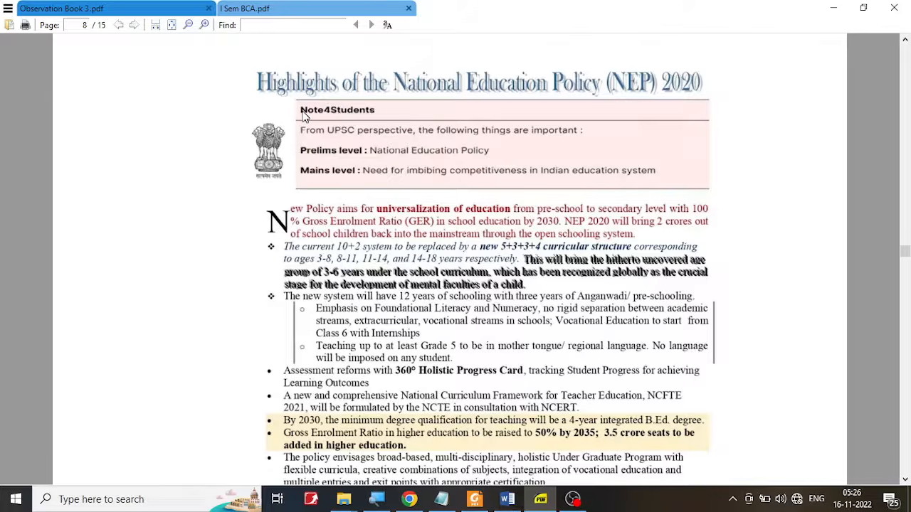
left_click(541, 501)
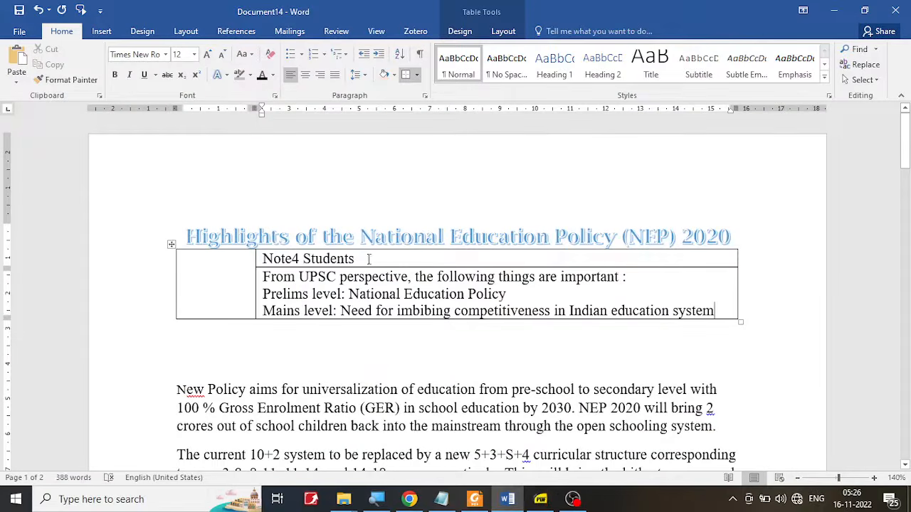
left_click_drag(369, 259, 276, 261)
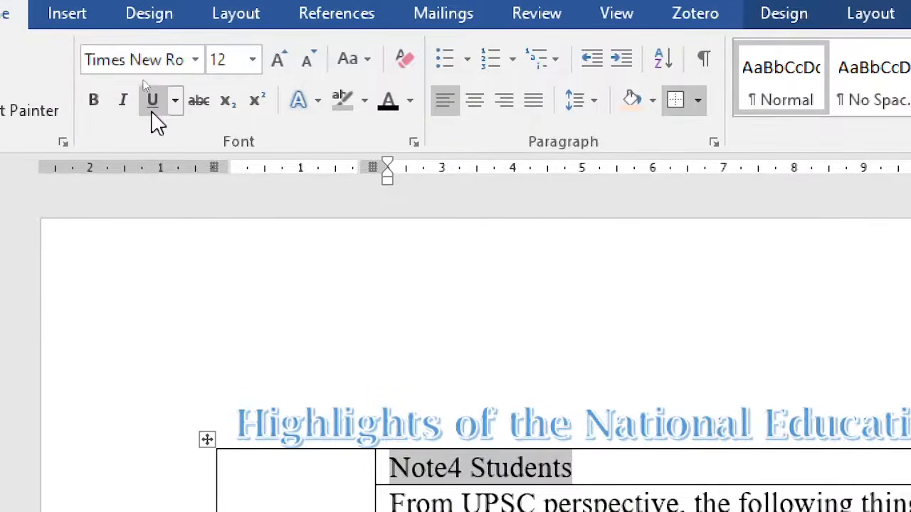
left_click(92, 101)
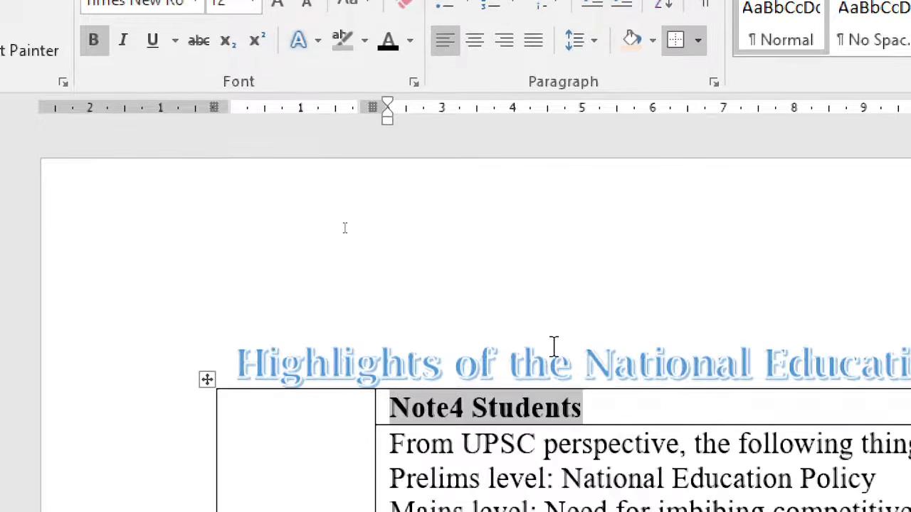
left_click_drag(563, 471, 413, 473)
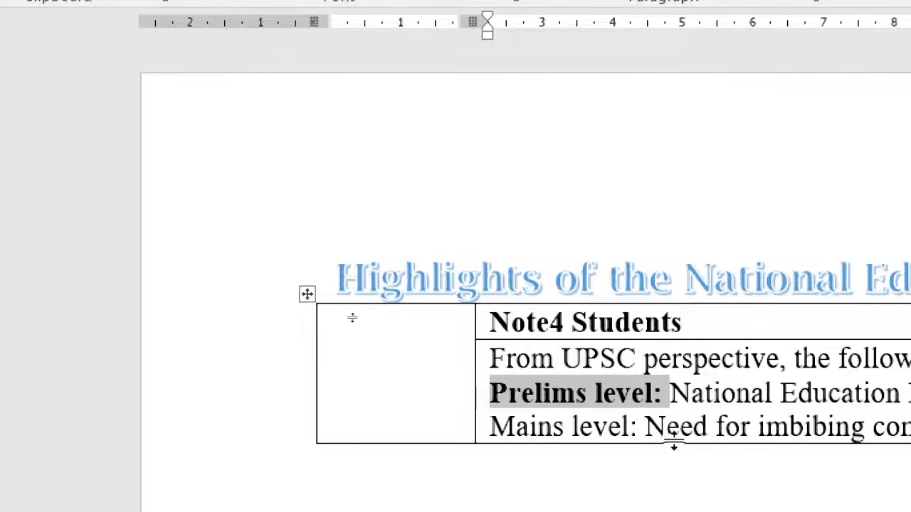
left_click_drag(643, 427, 489, 427)
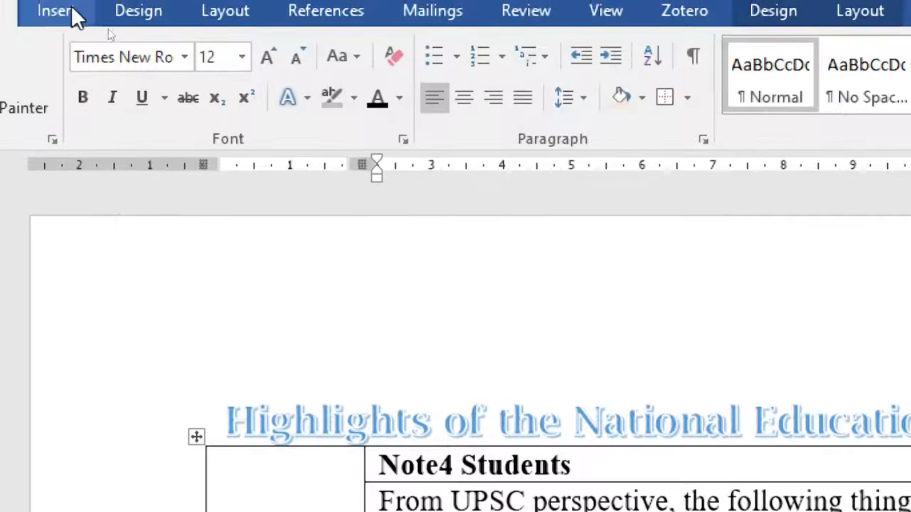
left_click(74, 99)
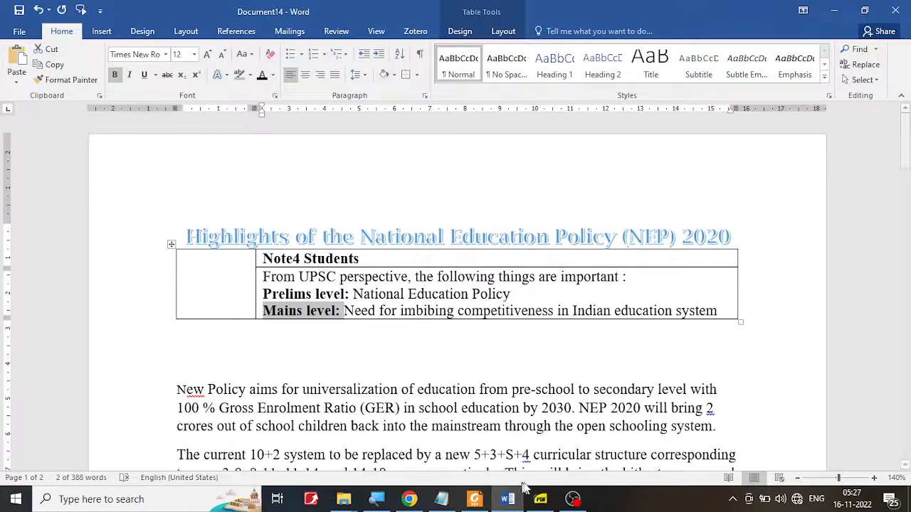
- Set the line spacing of the three lines in the lower-right cell to 1.5, using the reference PDF as a guide
left_click(541, 498)
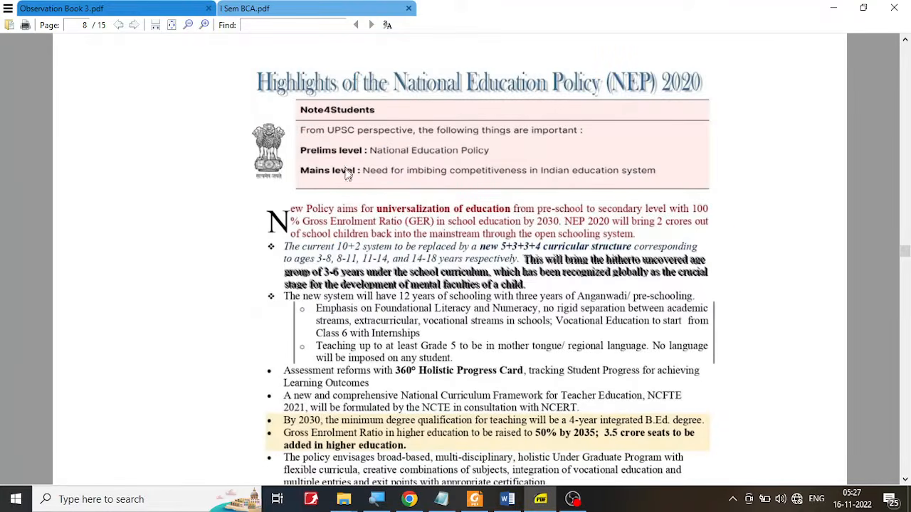
left_click(540, 499)
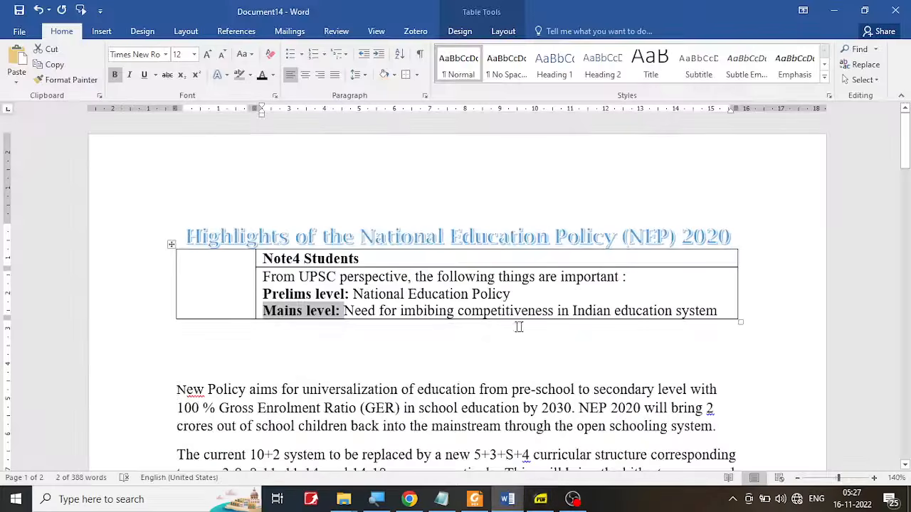
left_click_drag(714, 311, 272, 284)
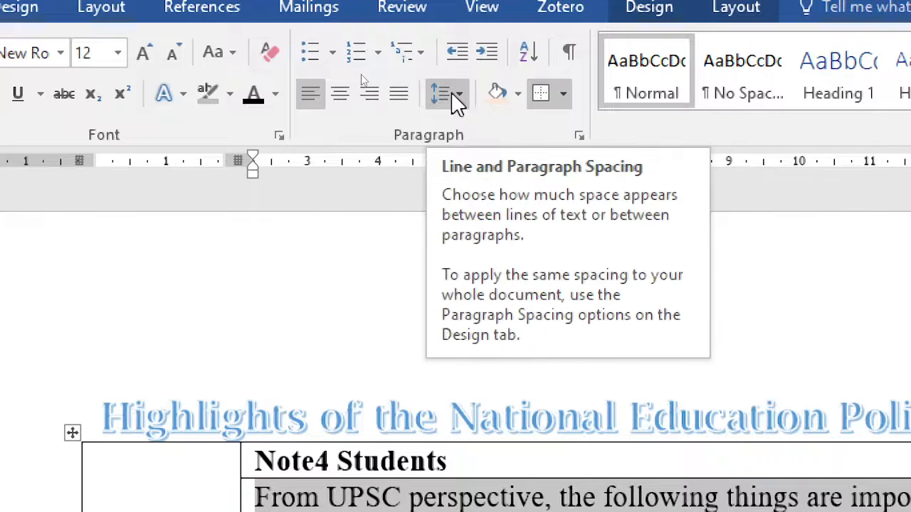
left_click(459, 94)
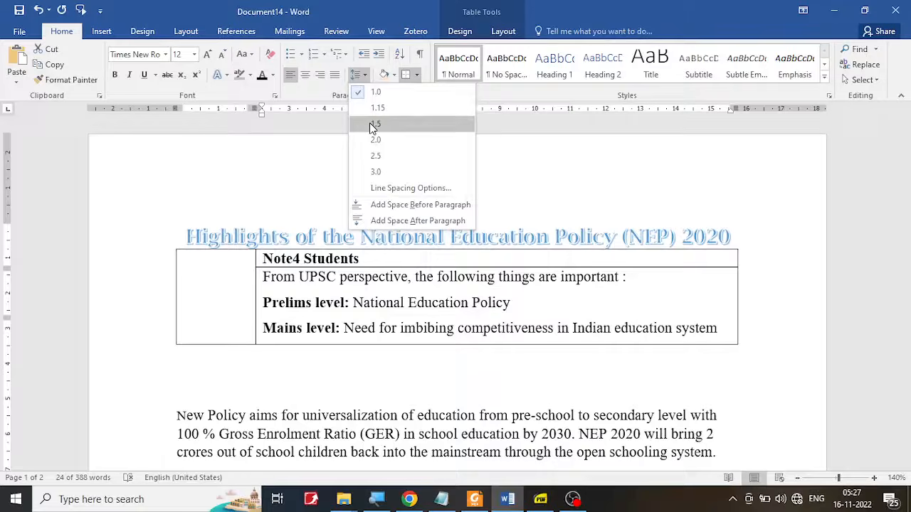
left_click(372, 124)
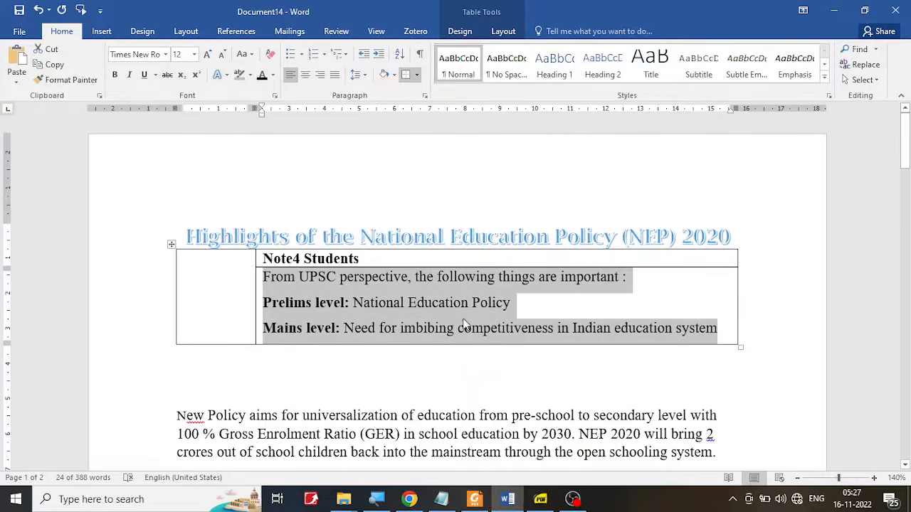
left_click(358, 76)
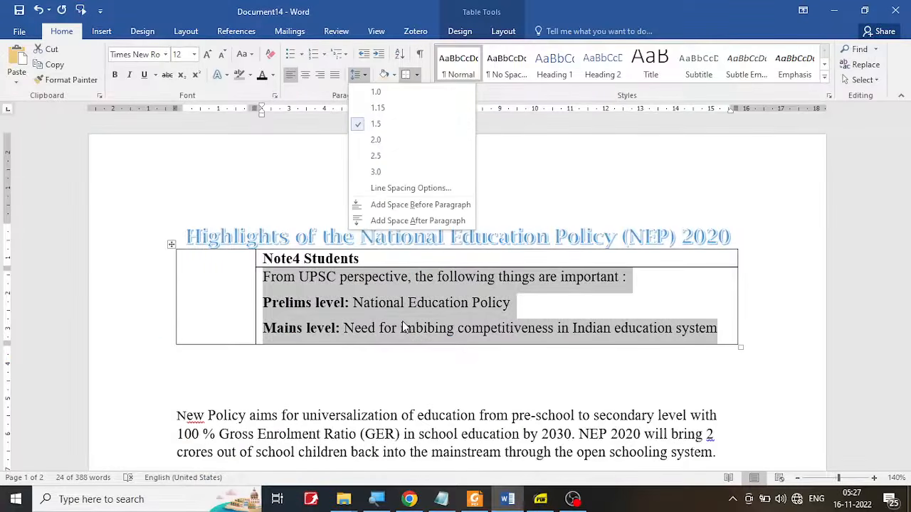
left_click(402, 326)
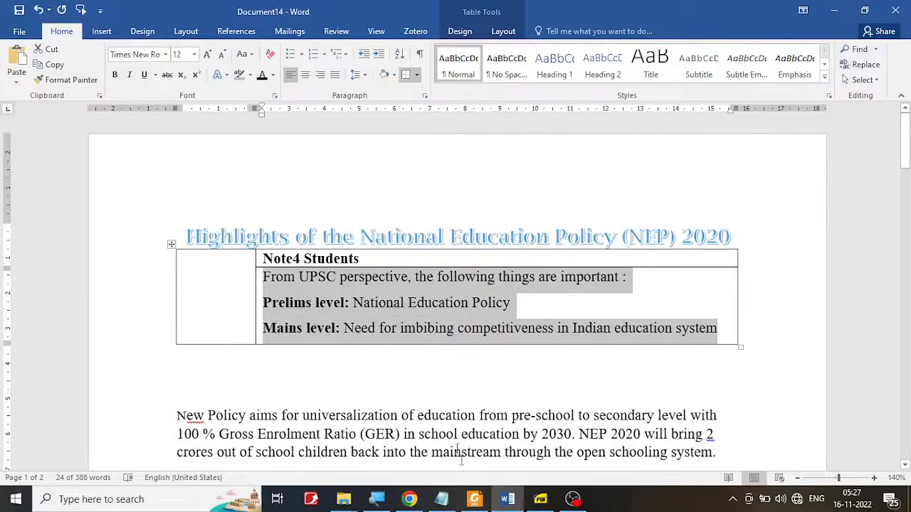
left_click(472, 386)
scroll(475, 396, "down", 1)
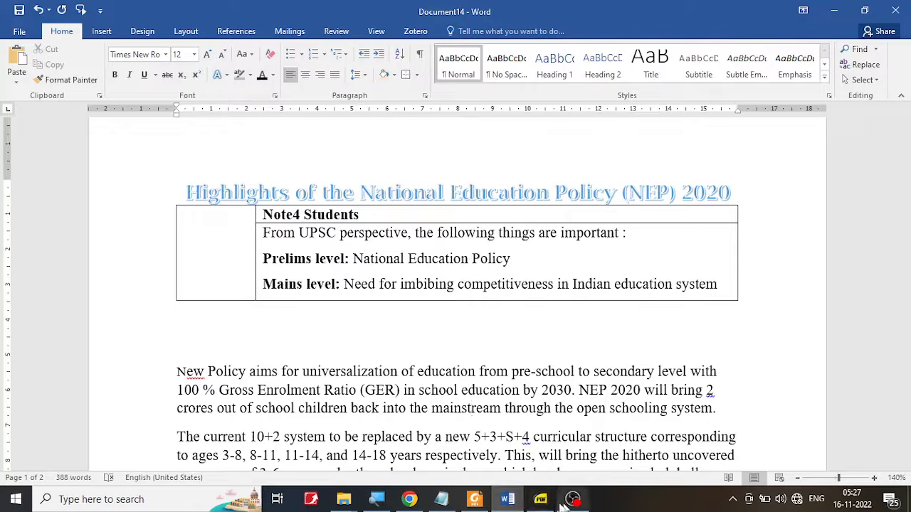
- Check the table in the reference PDF, select the whole table in the Word document and apply No Border to it
left_click(540, 499)
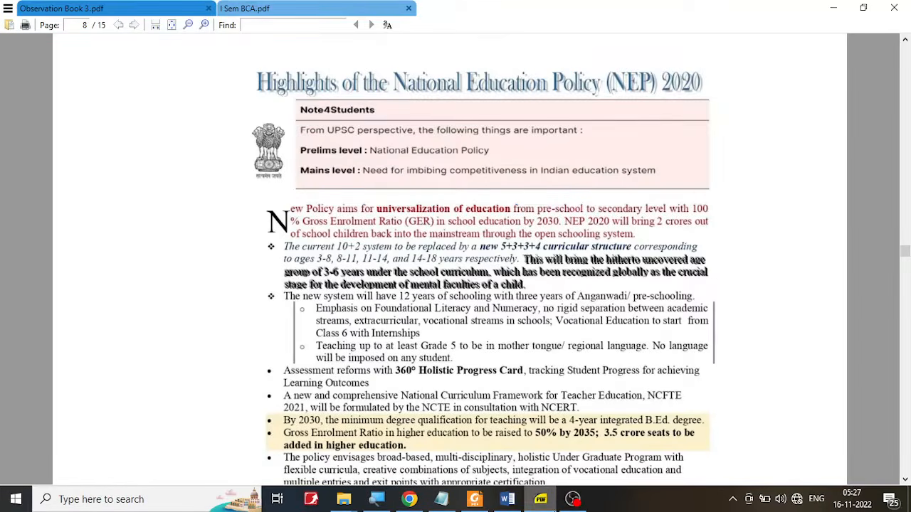
left_click(541, 499)
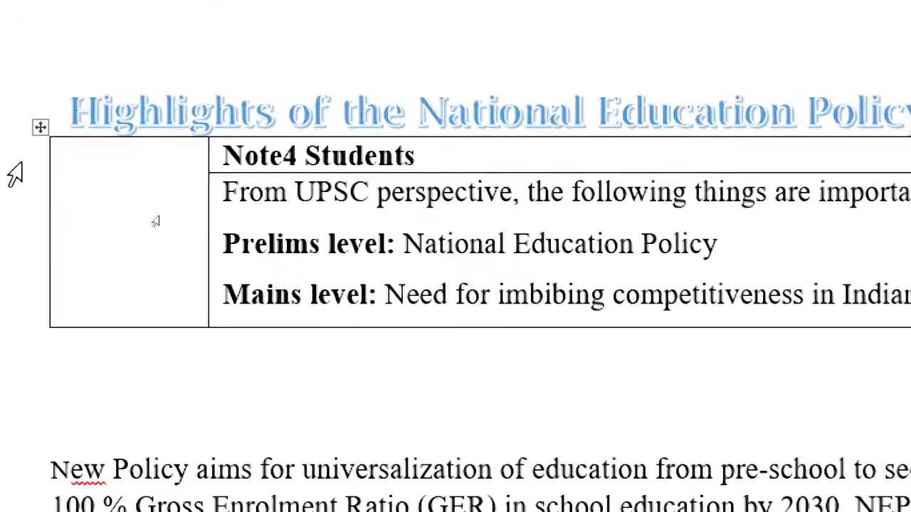
left_click_drag(81, 205, 90, 350)
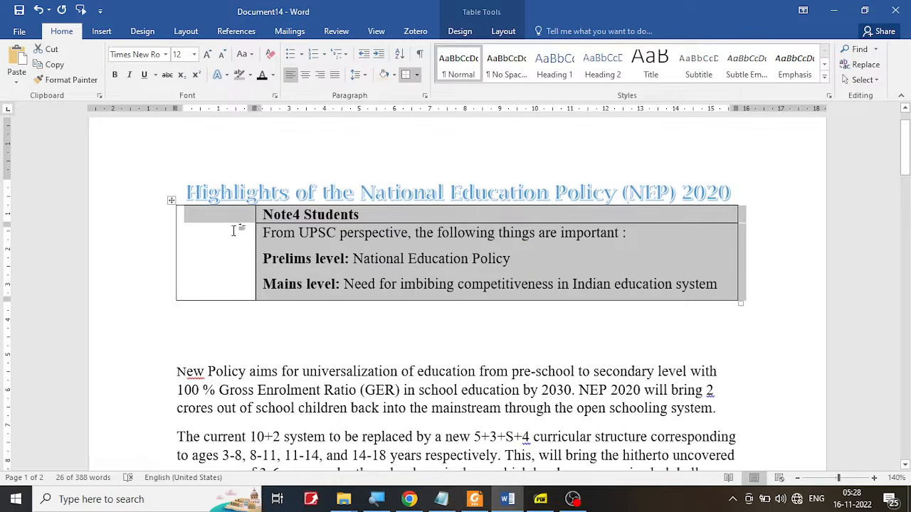
left_click(413, 267)
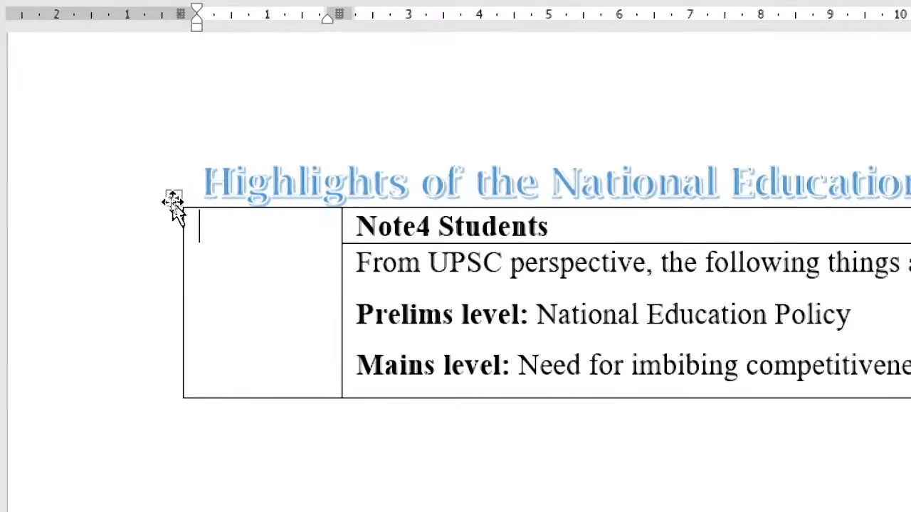
left_click(172, 203)
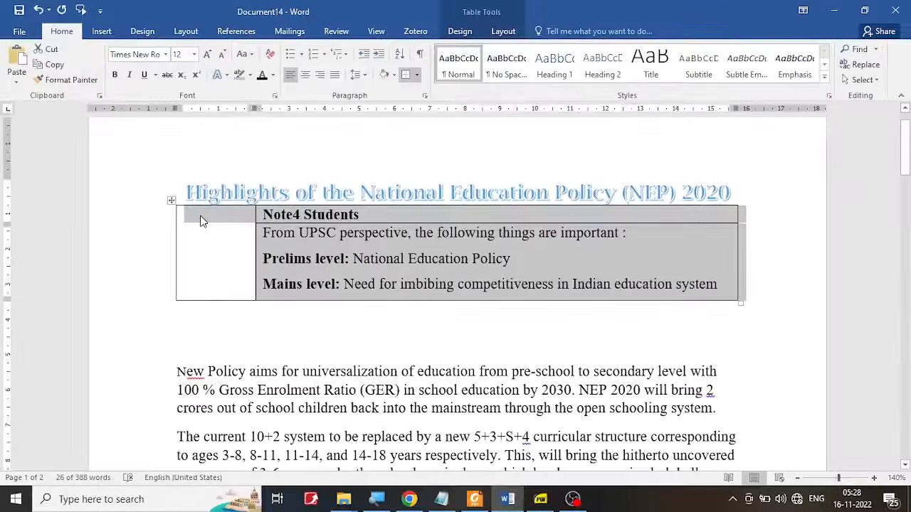
left_click(418, 78)
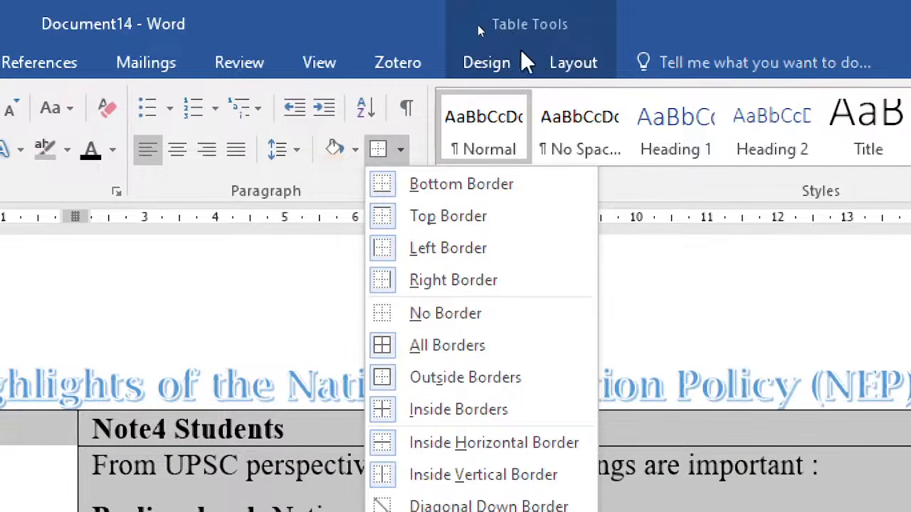
left_click(589, 71)
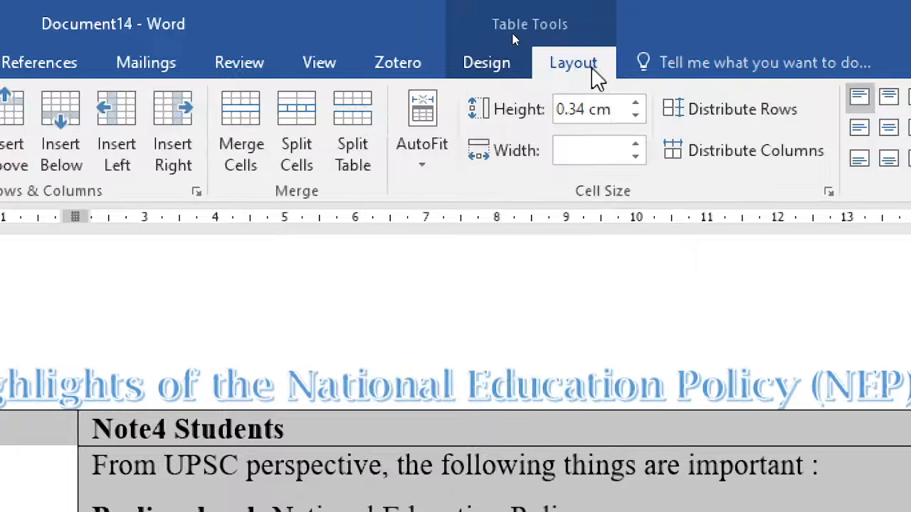
left_click(483, 68)
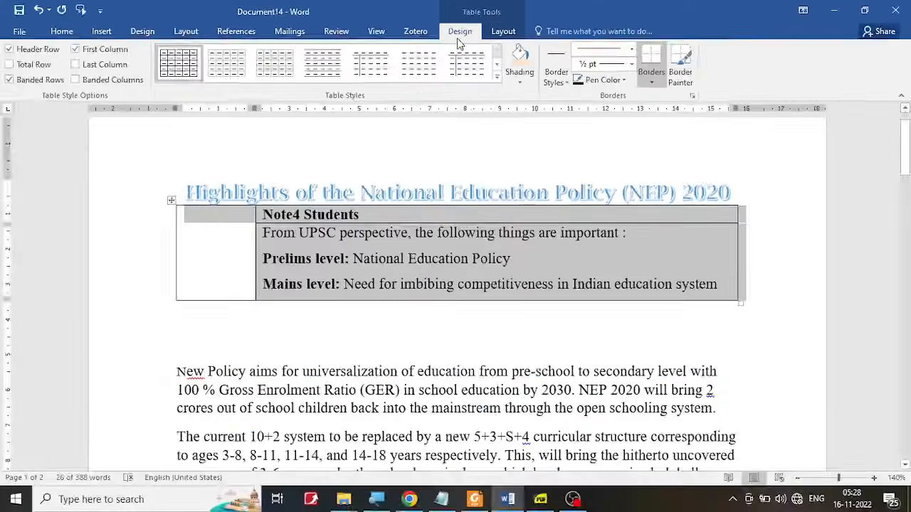
left_click(60, 32)
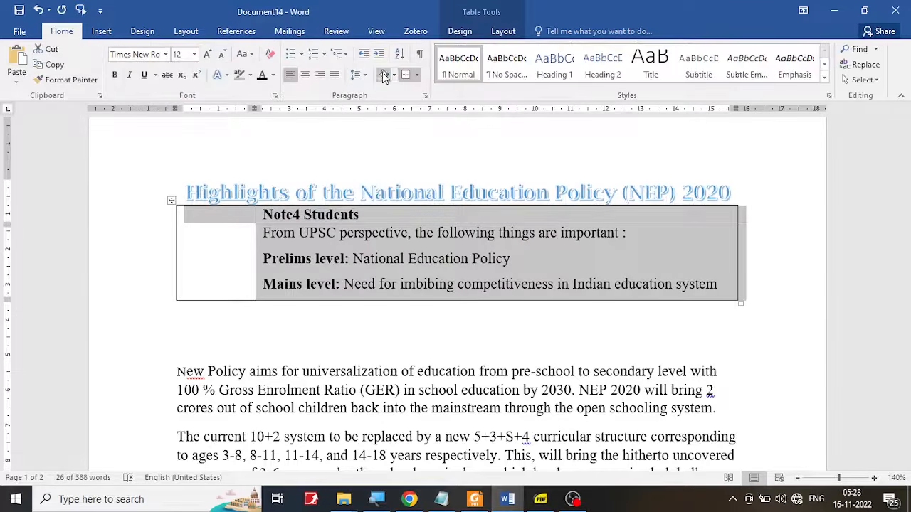
left_click(461, 32)
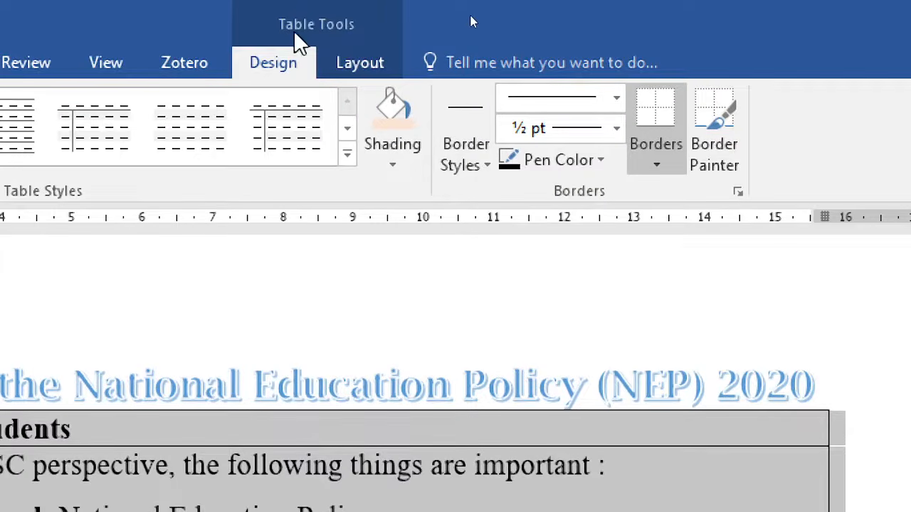
left_click(658, 166)
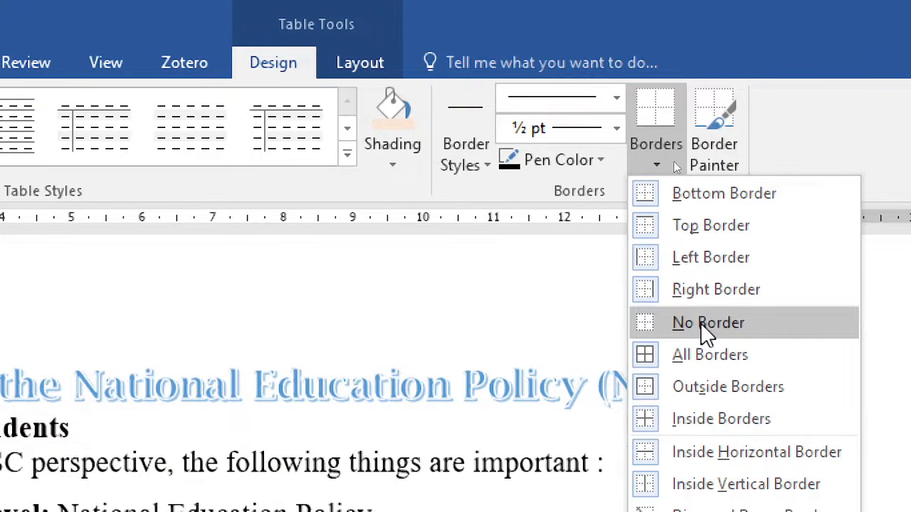
left_click(700, 322)
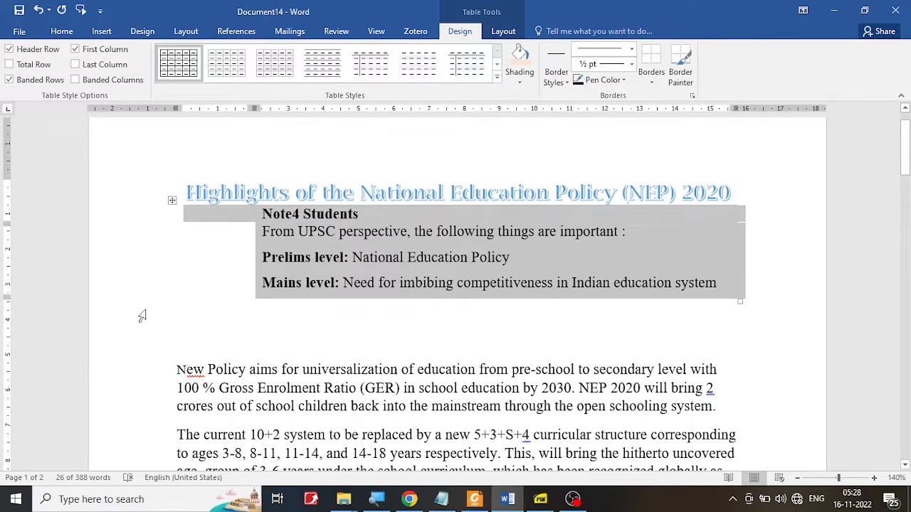
- Compare the table borders with the reference PDF and add a top border to the whole selected table in Word
left_click(540, 498)
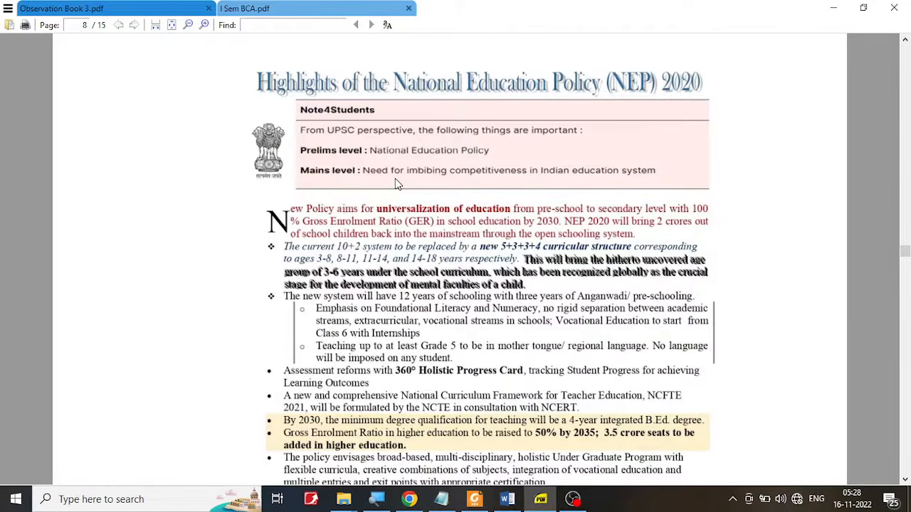
left_click(506, 499)
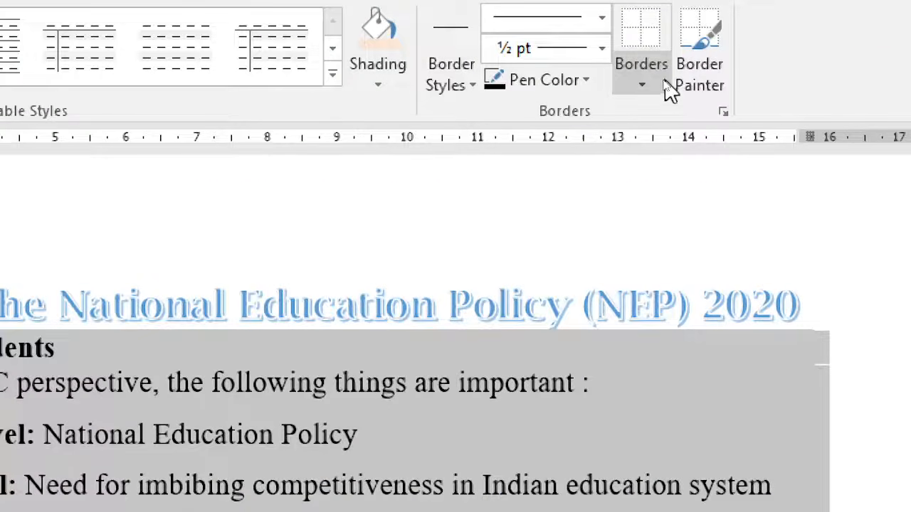
left_click(664, 84)
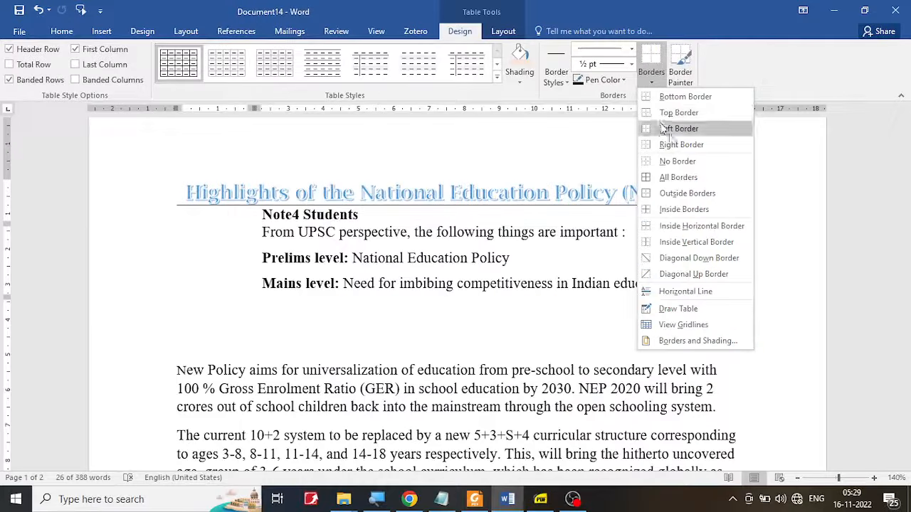
left_click(540, 498)
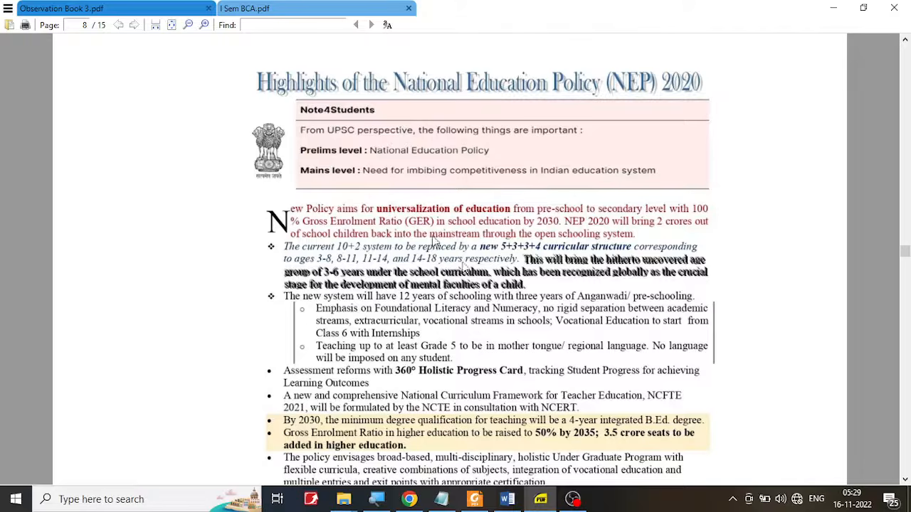
left_click(506, 501)
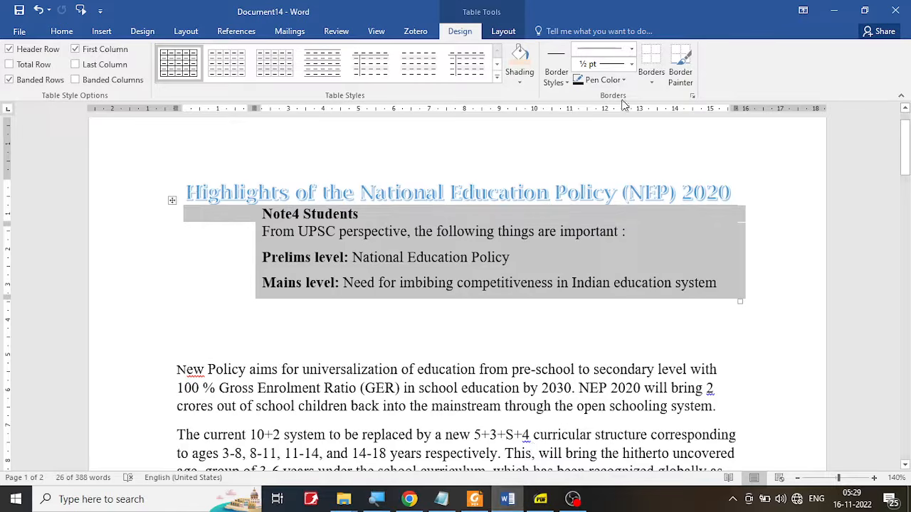
left_click(650, 84)
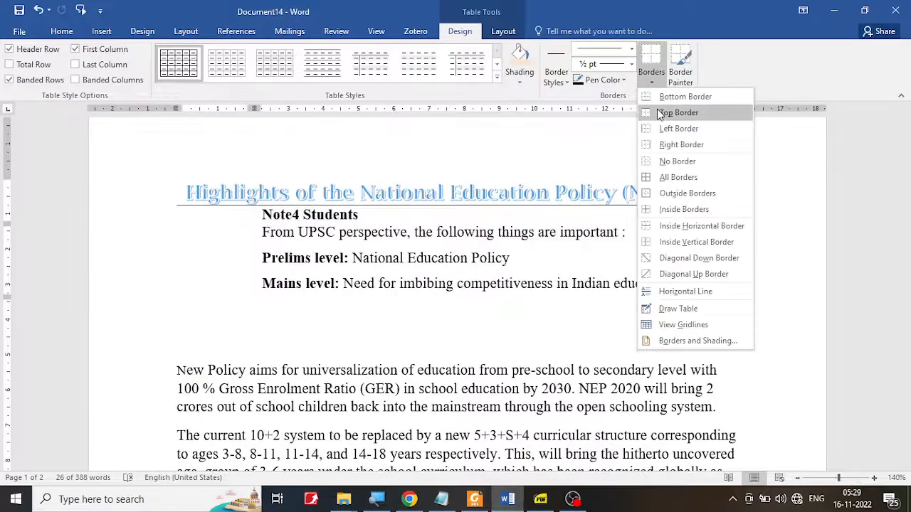
left_click(661, 114)
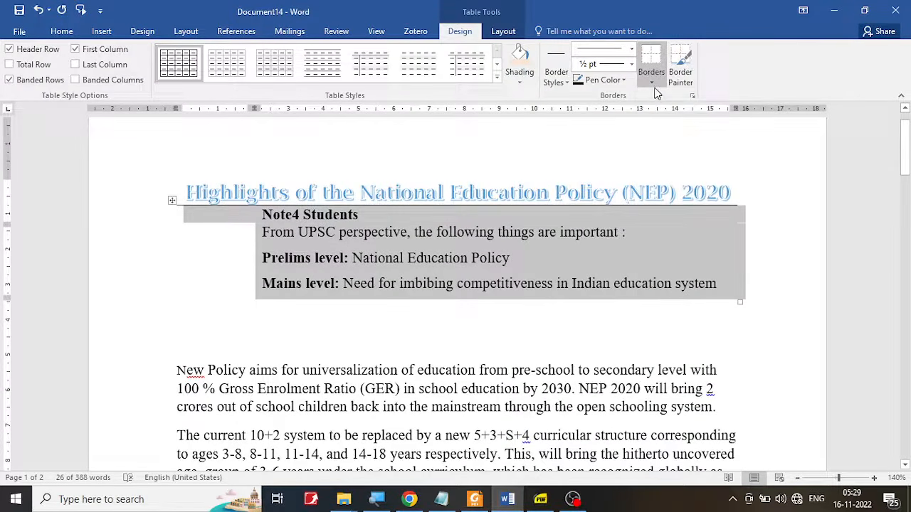
- Add a bottom border and an inside horizontal border to the whole selected table
left_click(652, 84)
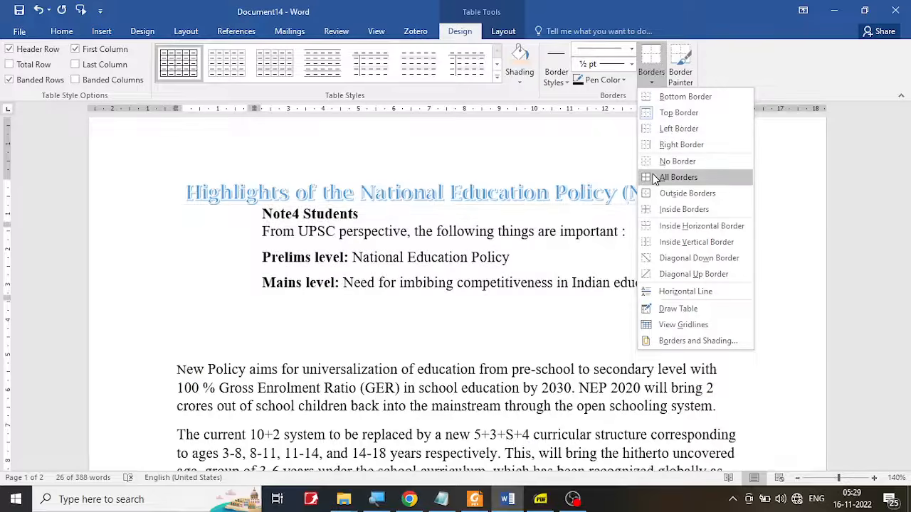
left_click(672, 100)
left_click(655, 79)
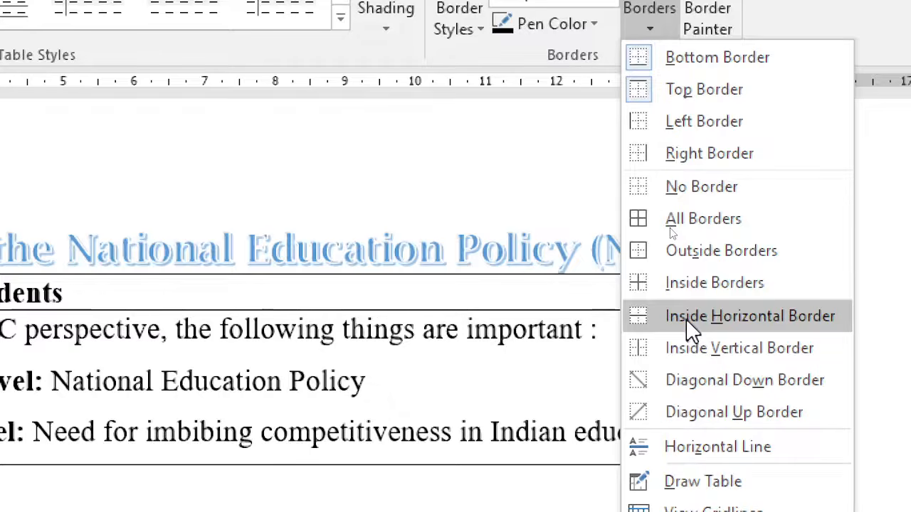
left_click(691, 327)
left_click(649, 29)
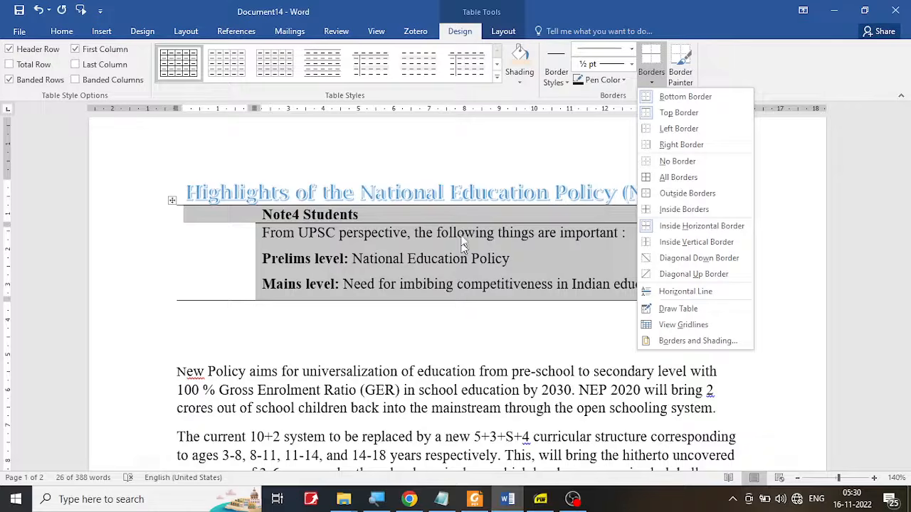
left_click(529, 235)
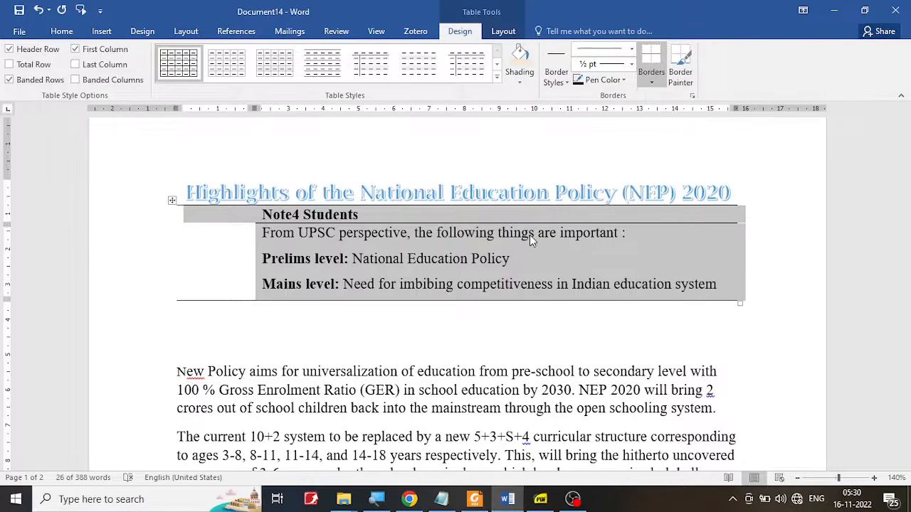
- Undo the top, bottom and inside horizontal borders applied to the whole table
left_click(226, 231)
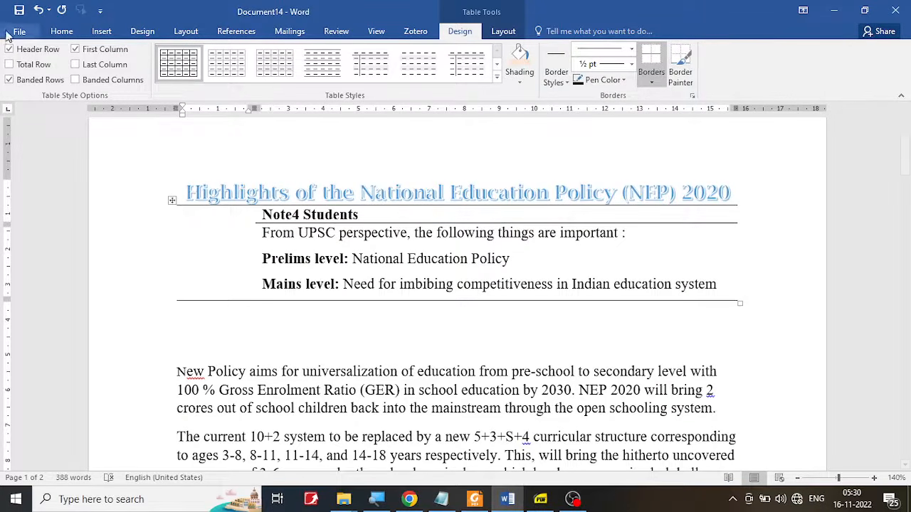
left_click(39, 13)
left_click(40, 14)
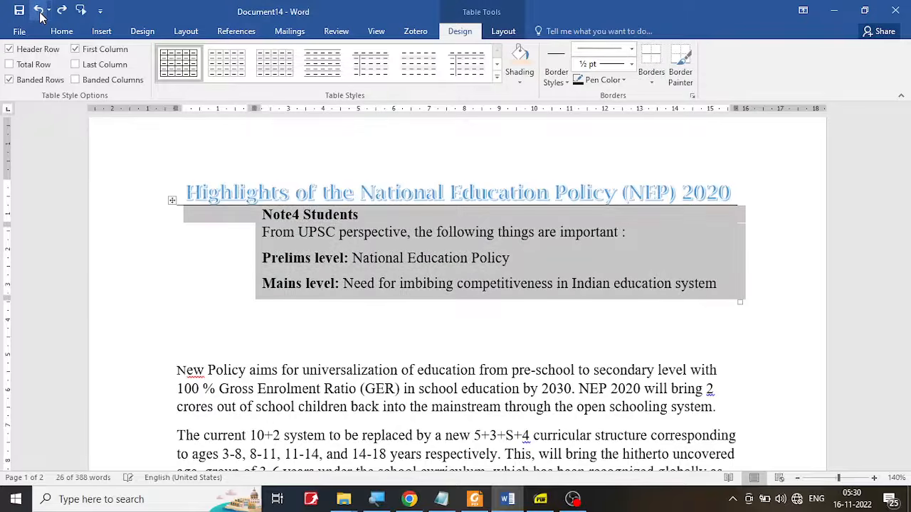
left_click(40, 14)
left_click(451, 237)
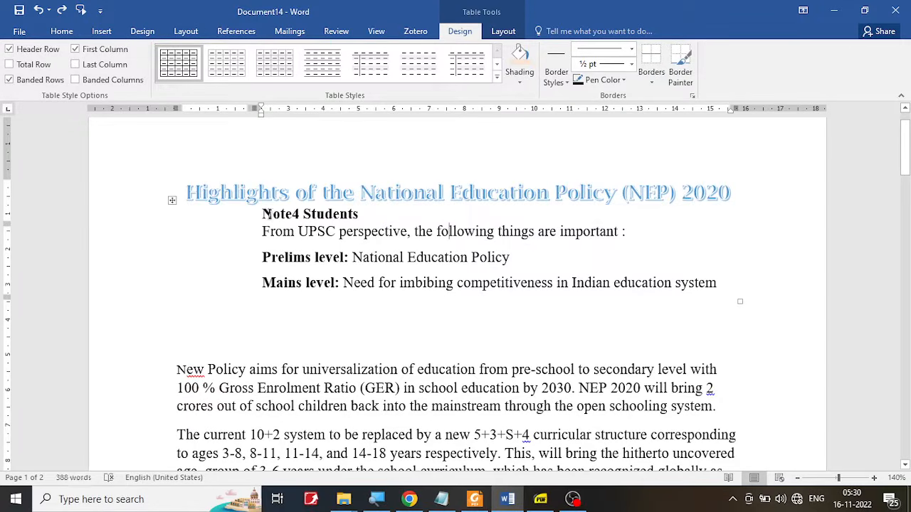
- Apply bottom, top and inside horizontal borders only to the two right-column cells containing the Note4 Students text
left_click_drag(263, 213, 579, 265)
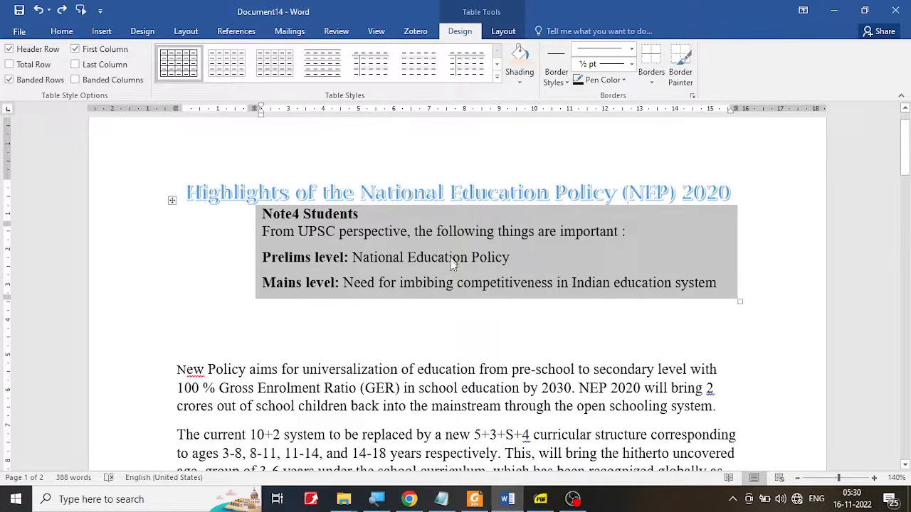
left_click(289, 258)
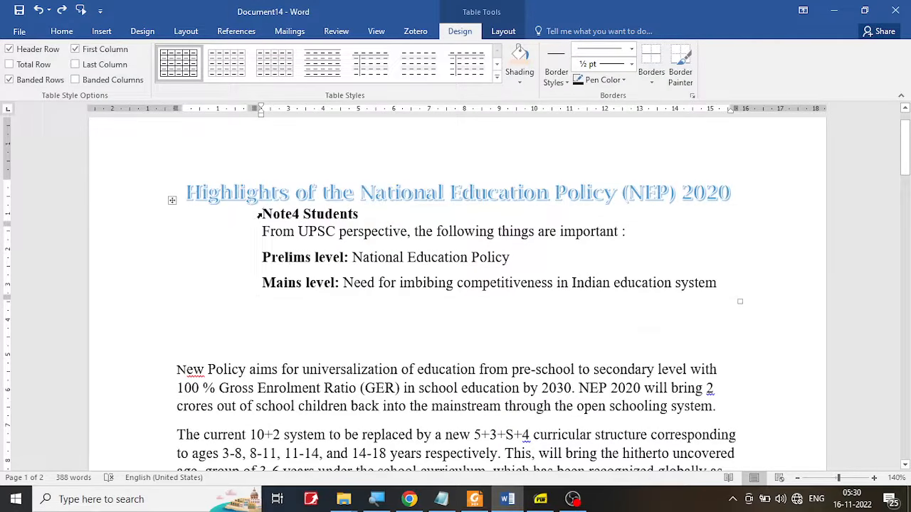
left_click_drag(263, 214, 631, 265)
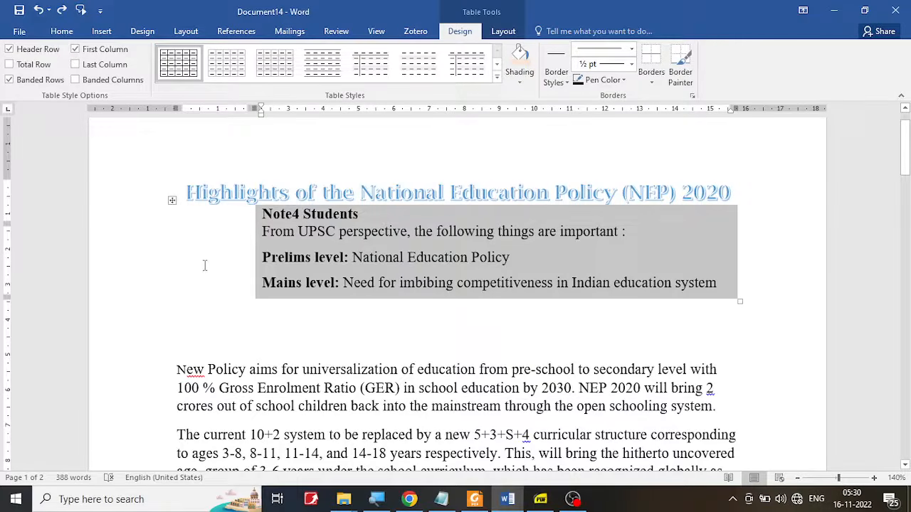
left_click(649, 81)
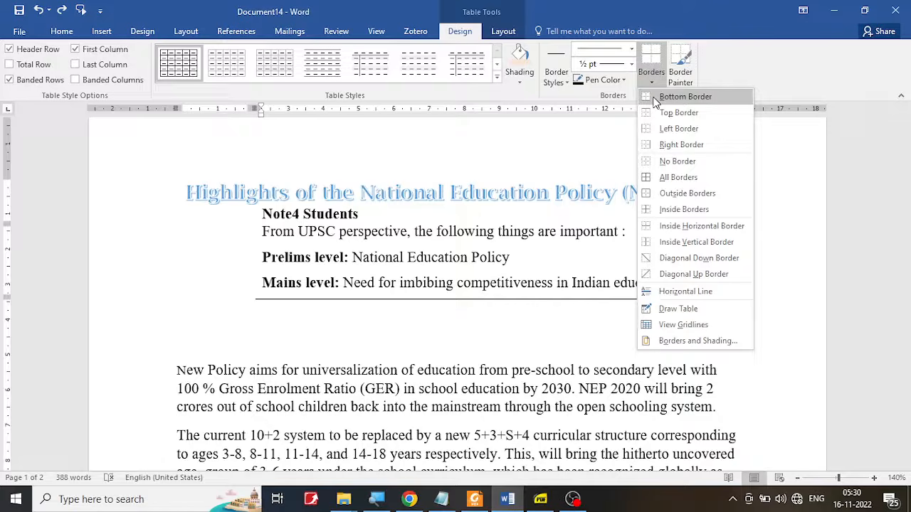
left_click(655, 100)
left_click(651, 81)
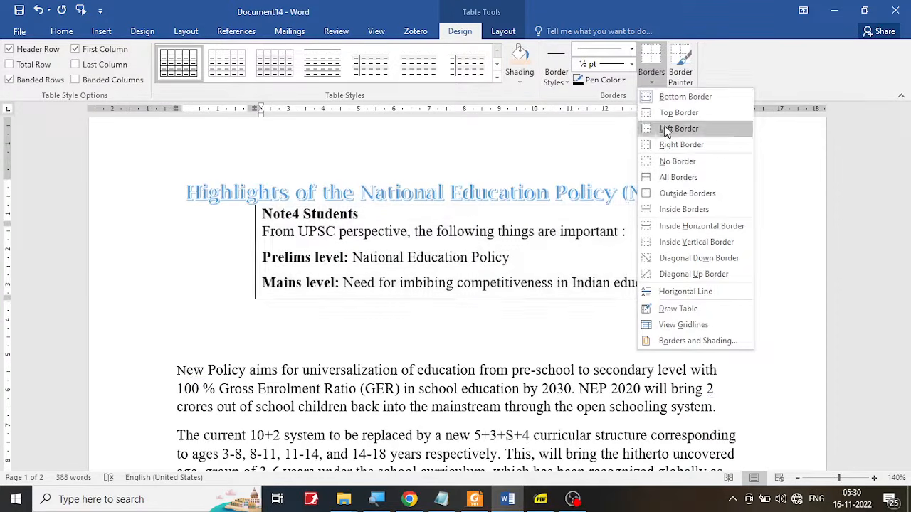
left_click(669, 113)
left_click(650, 80)
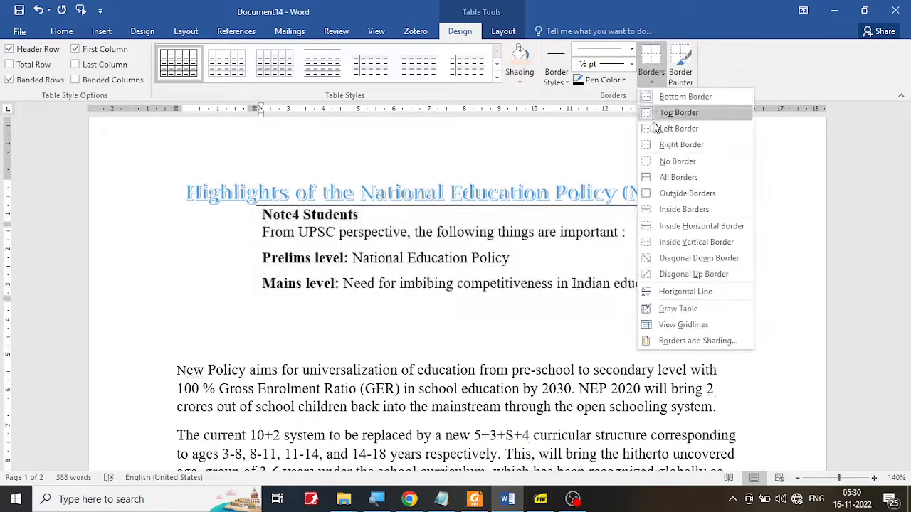
left_click(664, 225)
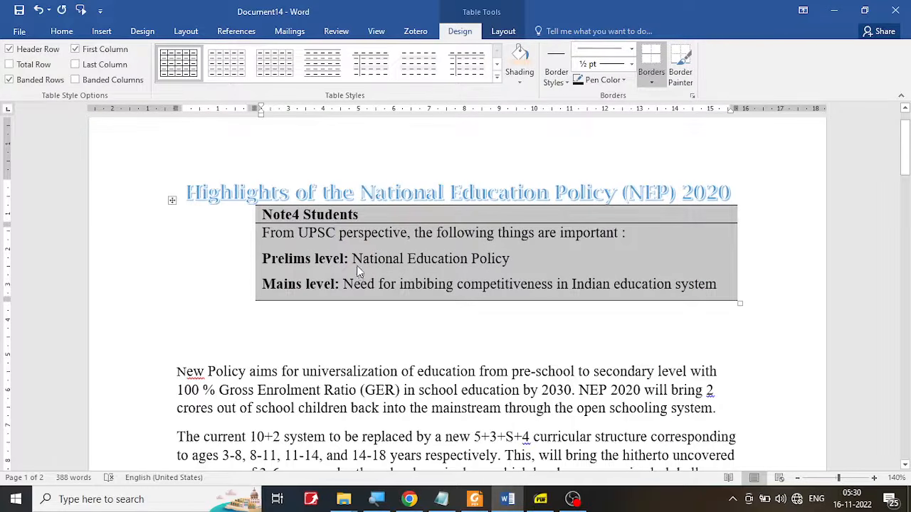
- Check the table colour in the reference PDF and shade the right-column cells with the lightest orange theme colour
left_click(541, 499)
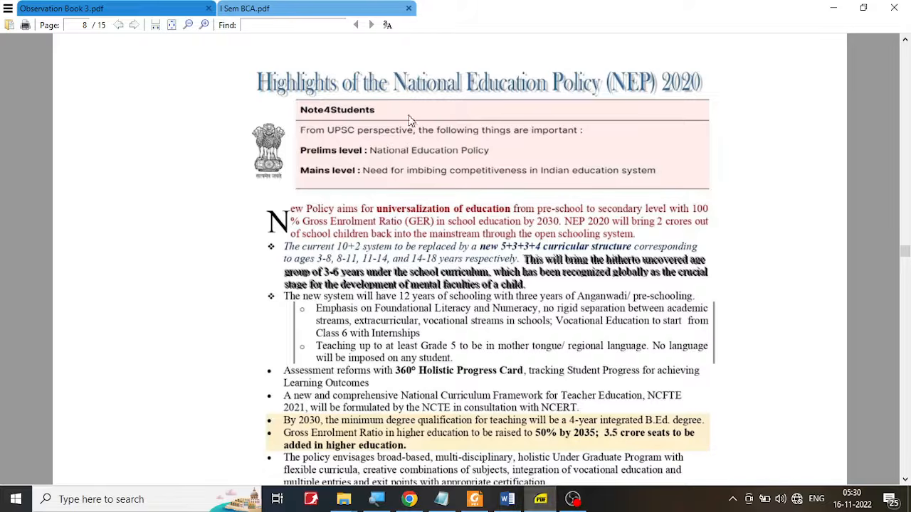
left_click(540, 499)
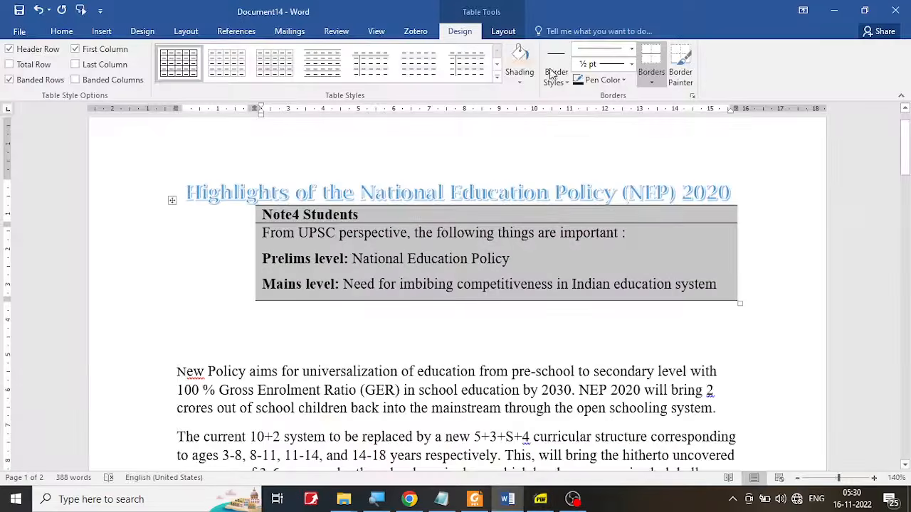
left_click(519, 78)
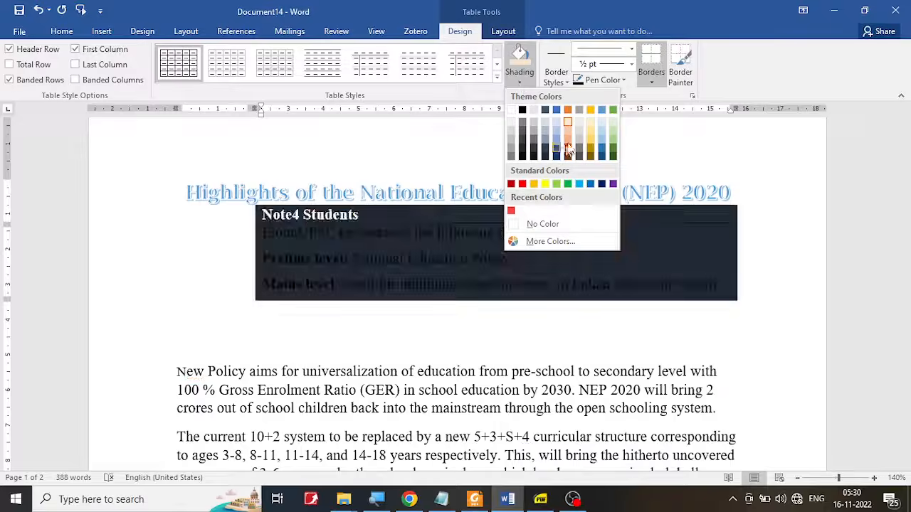
left_click(568, 122)
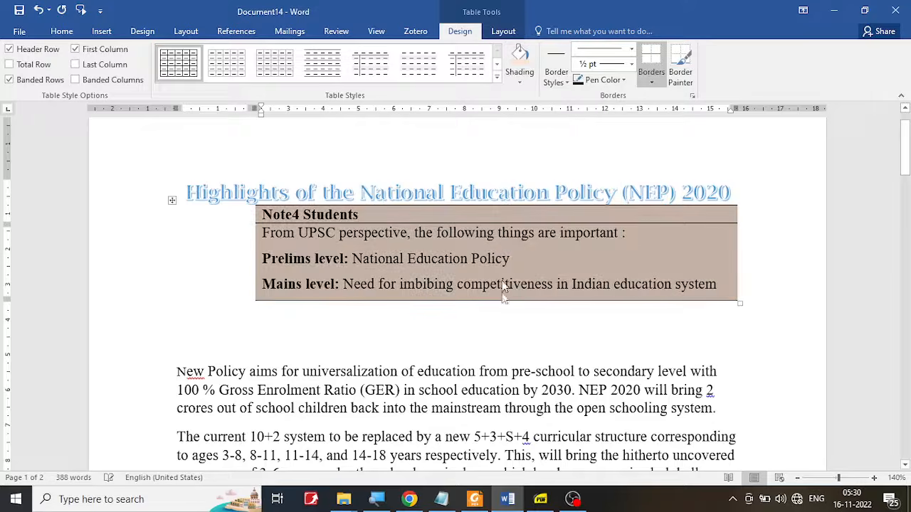
left_click(512, 261)
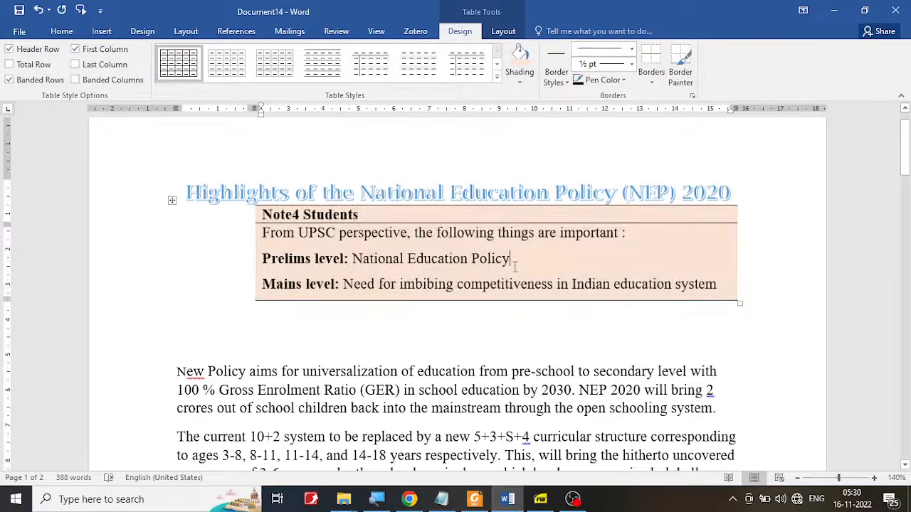
- Insert the picture Emblem.png from the Pictures folder into the empty left cell of the table
left_click(219, 226)
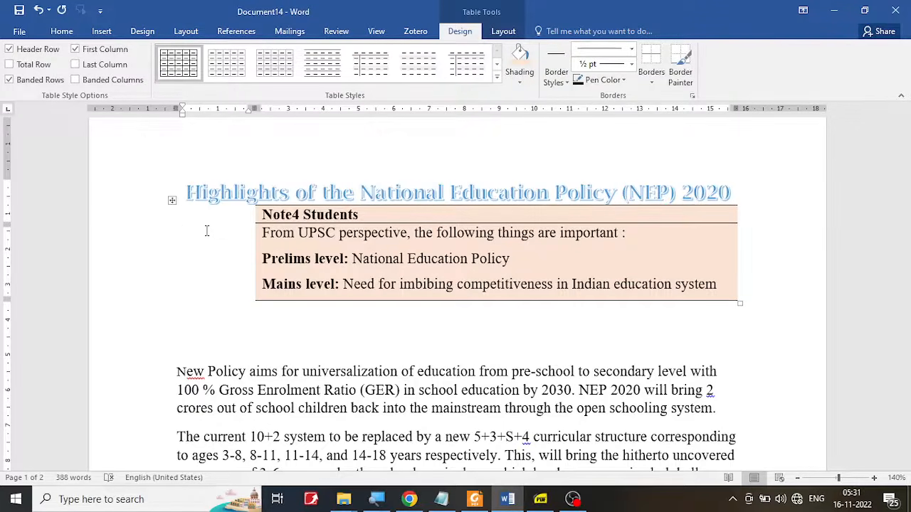
left_click(109, 32)
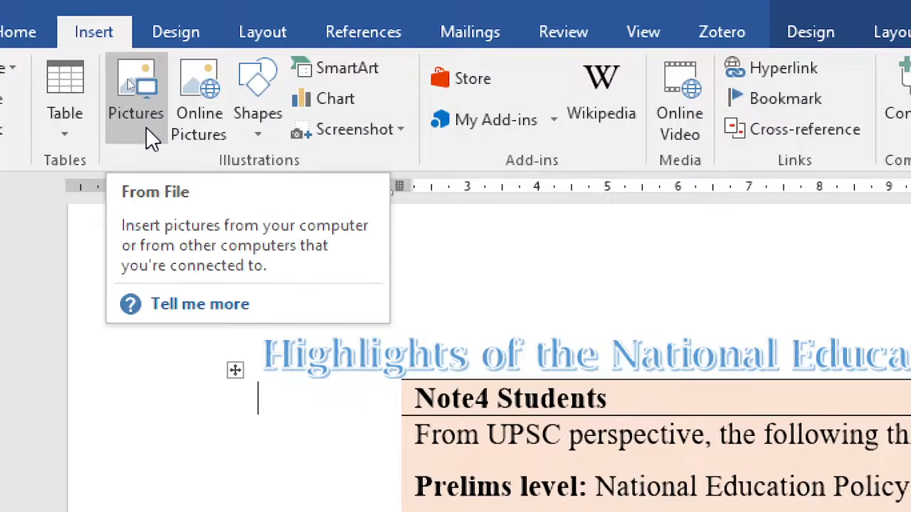
left_click(131, 111)
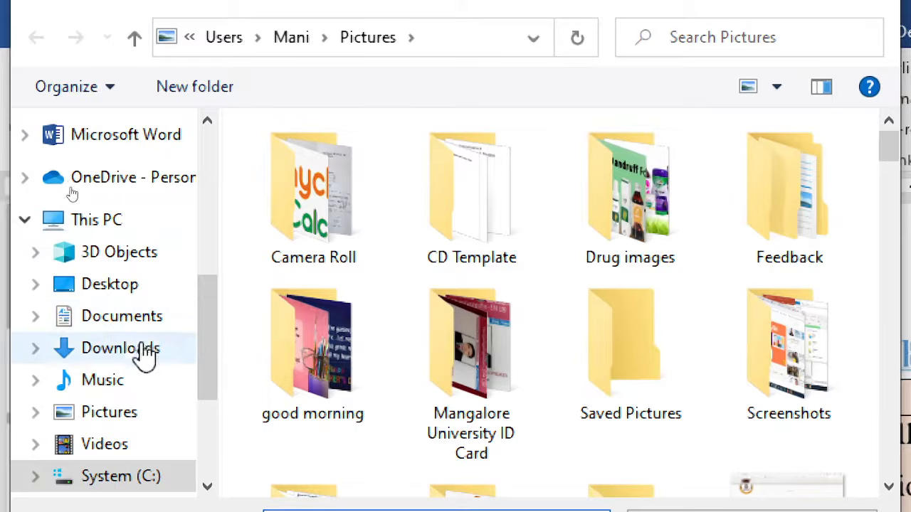
left_click(126, 417)
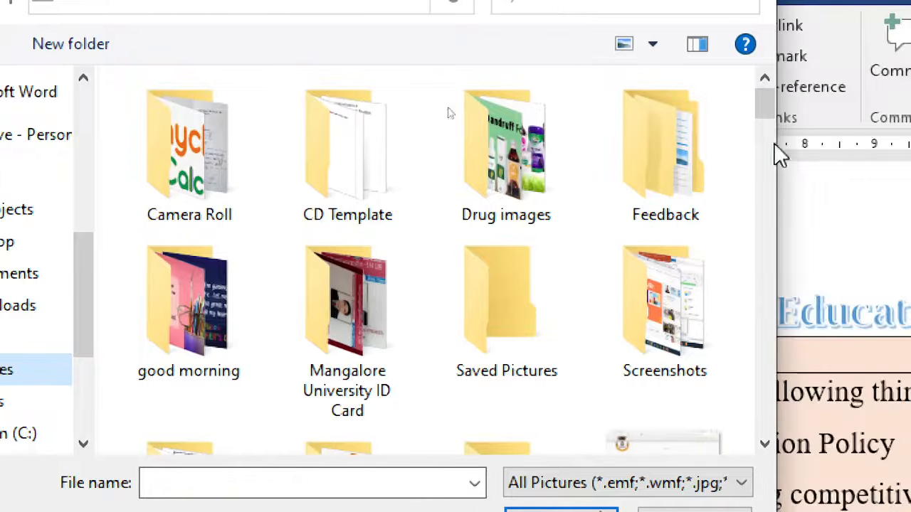
left_click_drag(881, 109, 877, 209)
left_click_drag(753, 208, 743, 230)
left_click(328, 193)
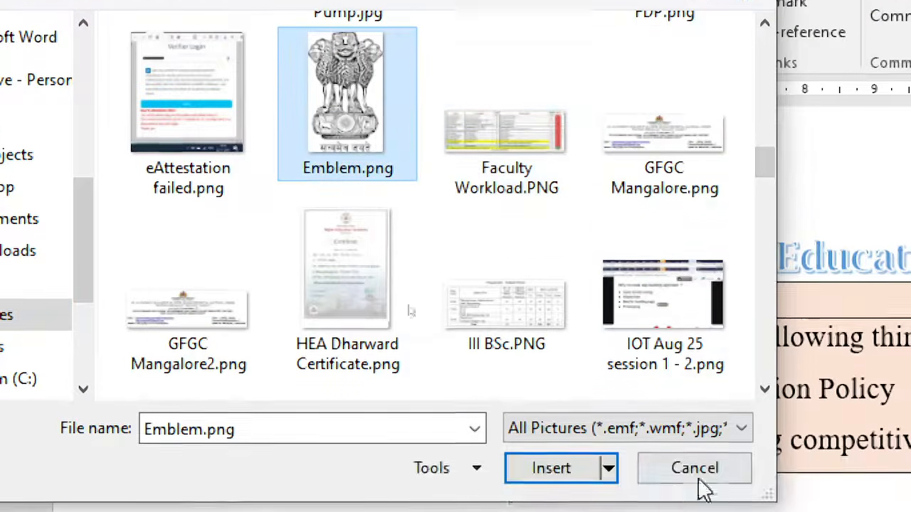
left_click(538, 510)
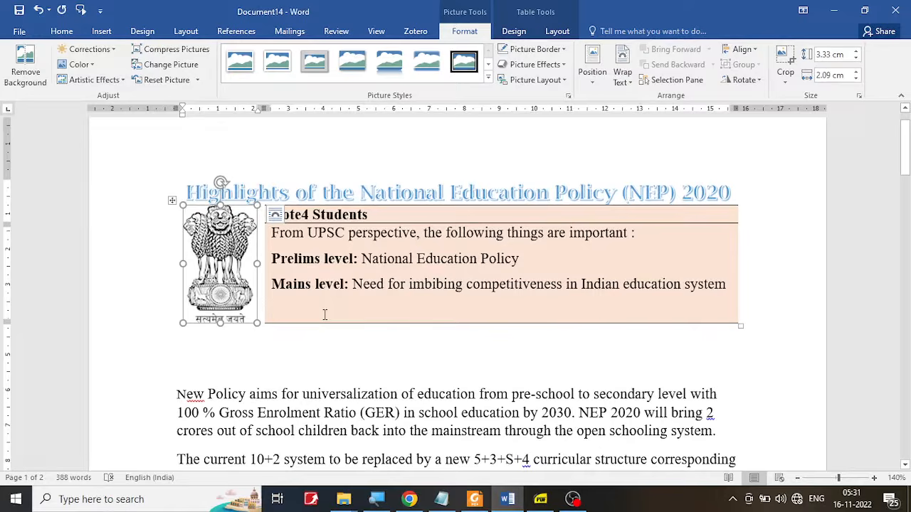
- Delete the blank line above the "New Policy aims" paragraph, keeping the paragraph's initial N
left_click(337, 364)
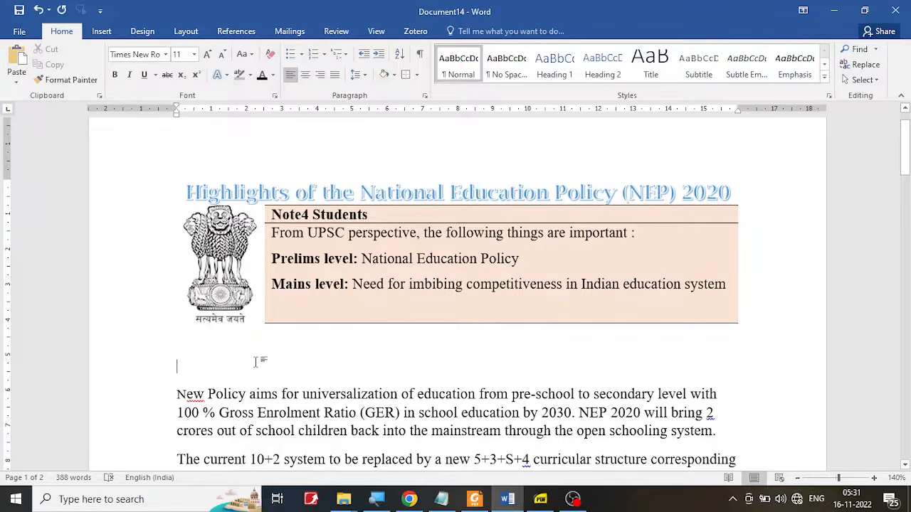
key("Delete")
key("Delete")
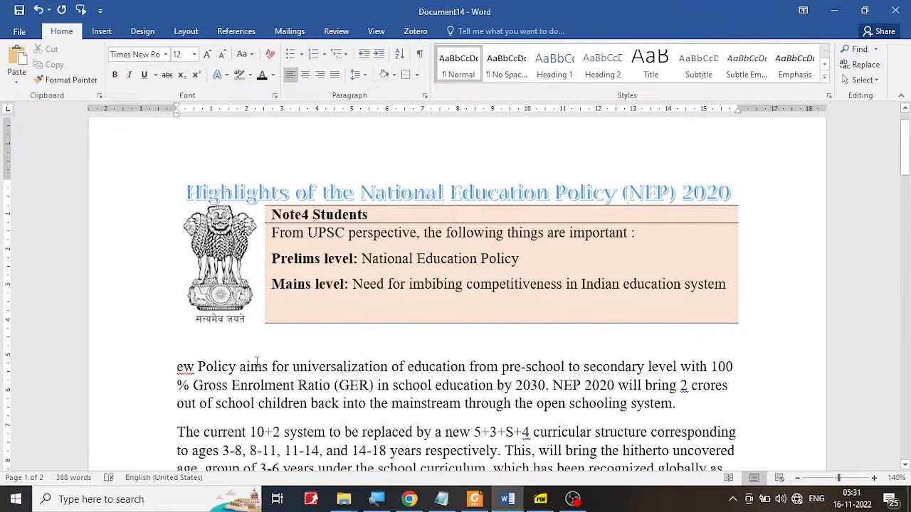
key("ctrl+z")
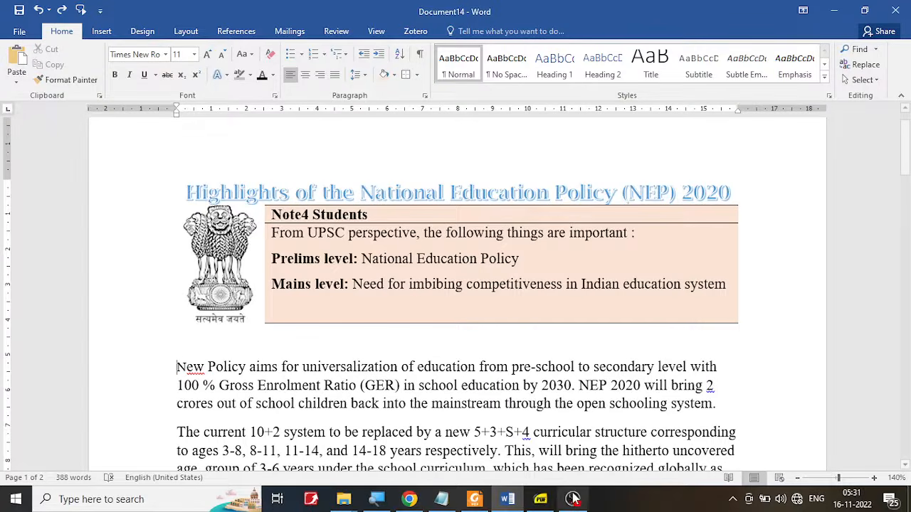
- Check the opening paragraph in the reference PDF and apply a Dropped drop cap to the initial N of "New Policy aims" in Word
left_click(540, 500)
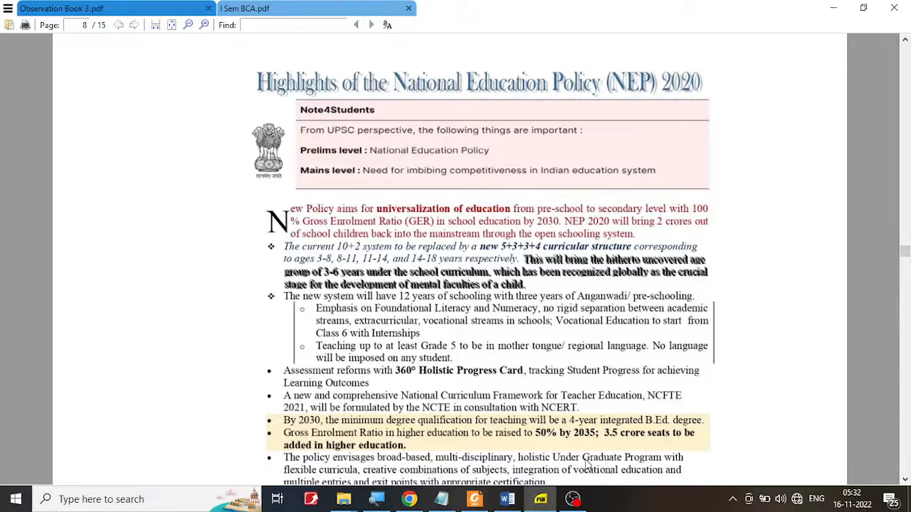
left_click(506, 499)
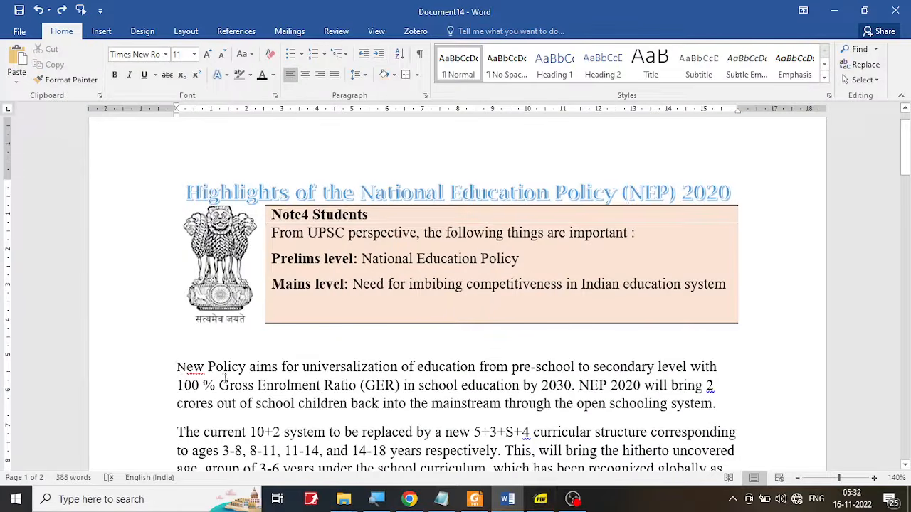
left_click_drag(187, 364, 176, 367)
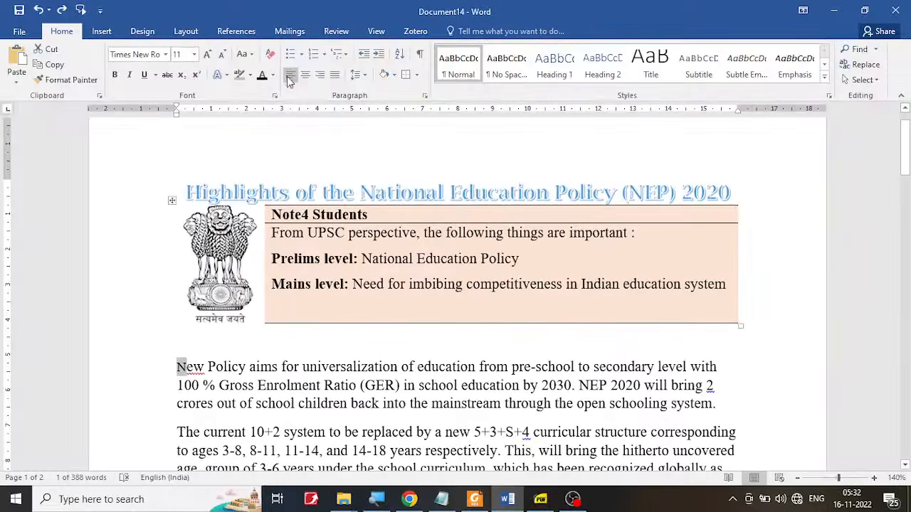
left_click(100, 32)
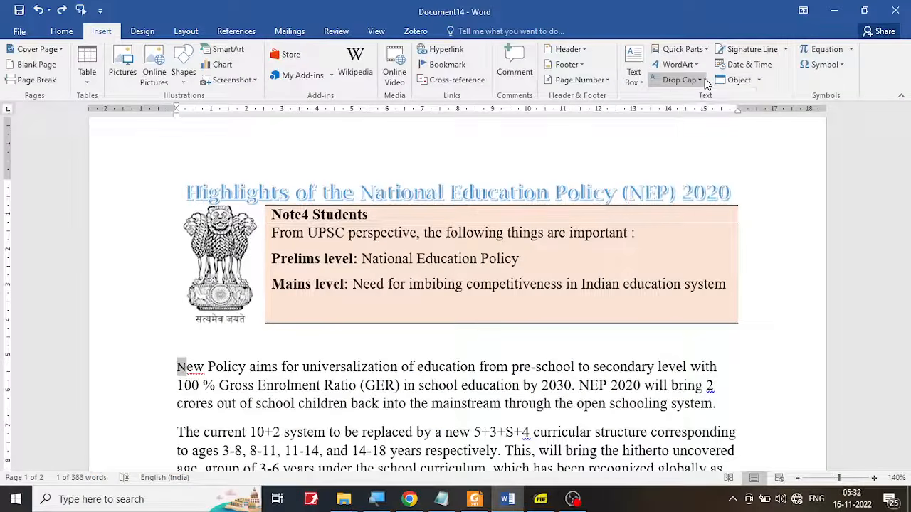
left_click(704, 80)
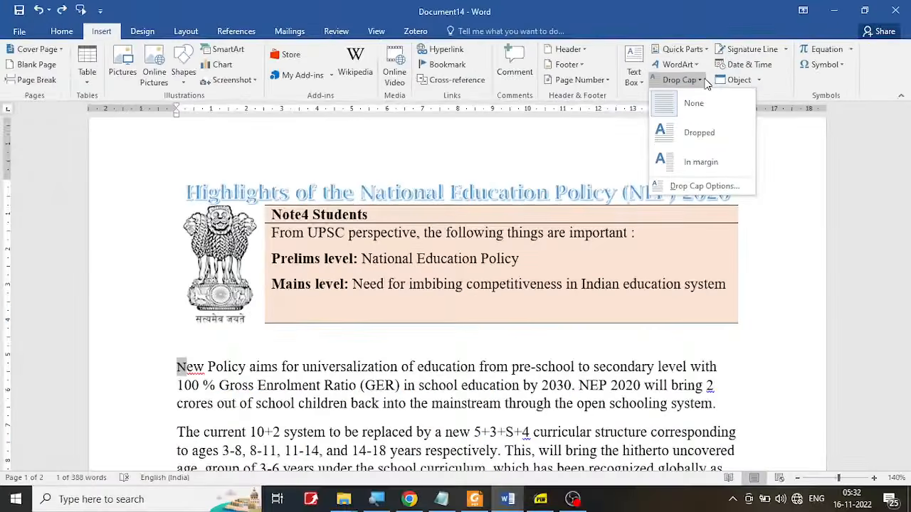
left_click(535, 500)
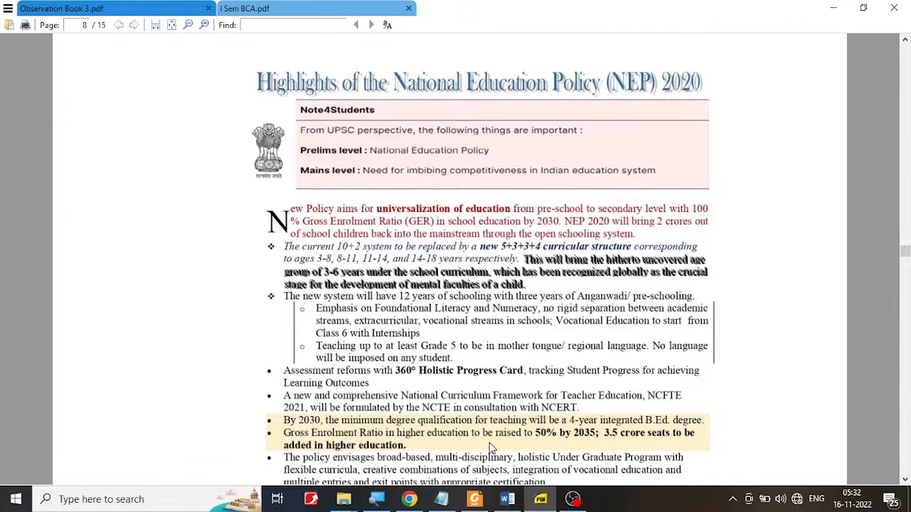
left_click(507, 500)
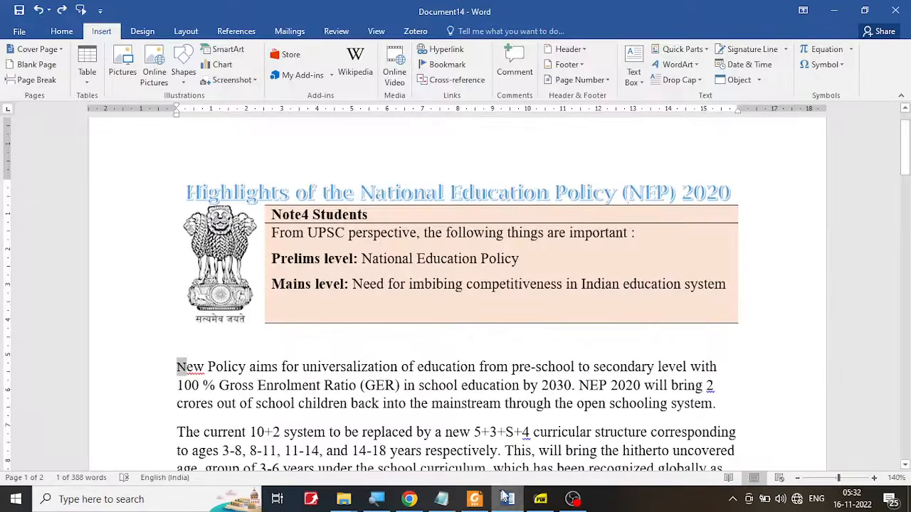
left_click(700, 81)
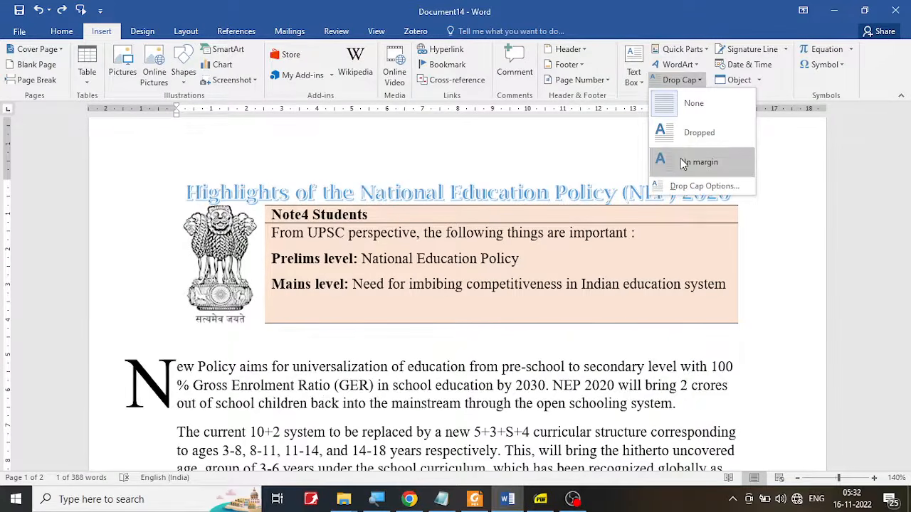
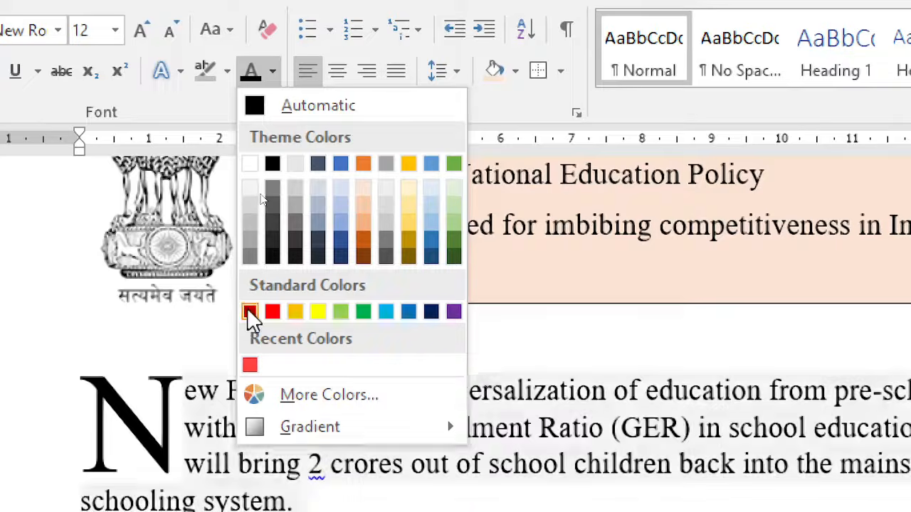
- Color the "New Policy aims" paragraph text after the drop cap with the standard dark red
left_click(249, 310)
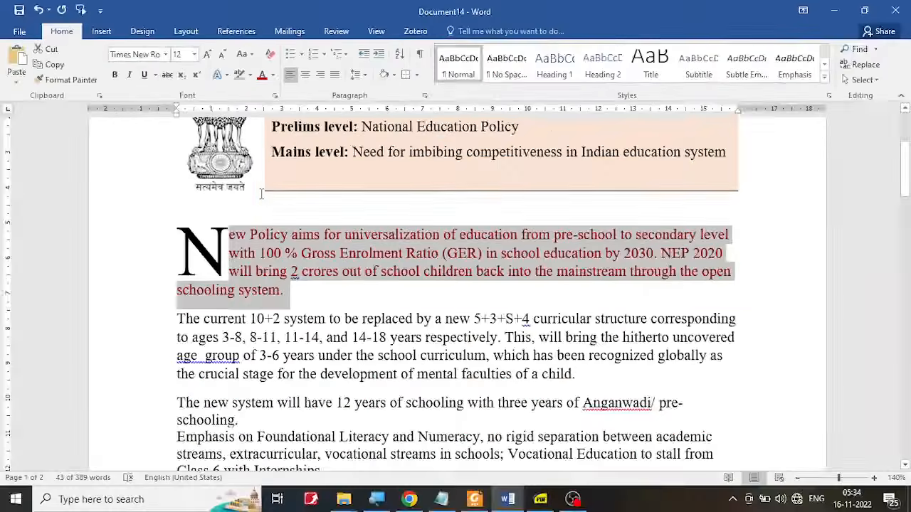
left_click(281, 354)
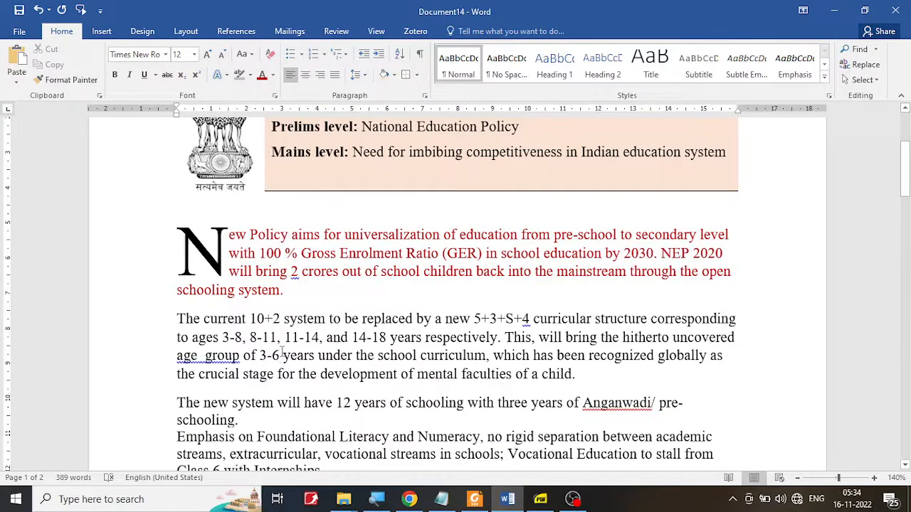
- Check the bulleted paragraphs in the reference PDF and select "The current 10+2 system" and "The new system" paragraphs in Word
left_click(541, 499)
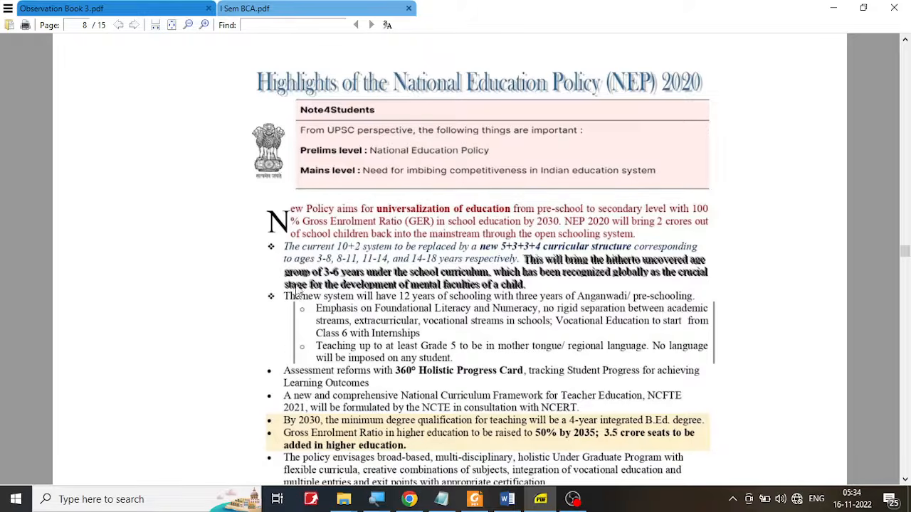
left_click(541, 499)
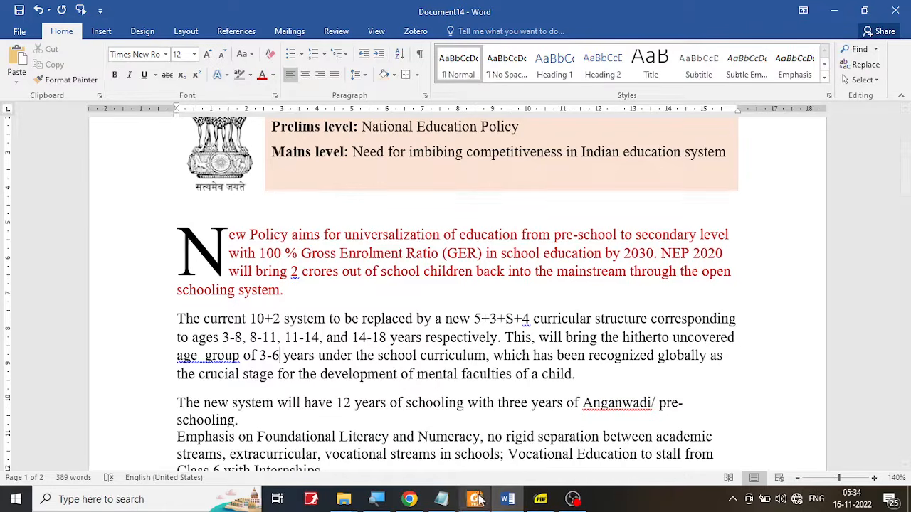
left_click(540, 501)
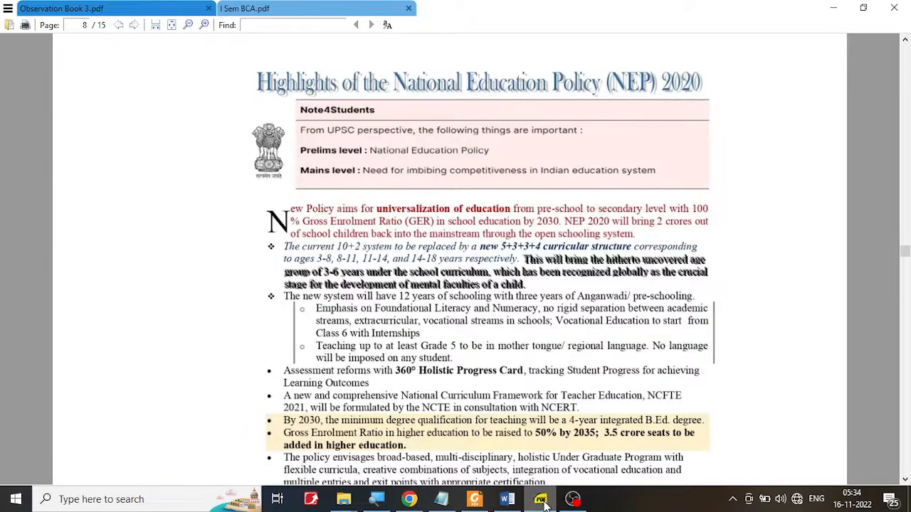
left_click(541, 501)
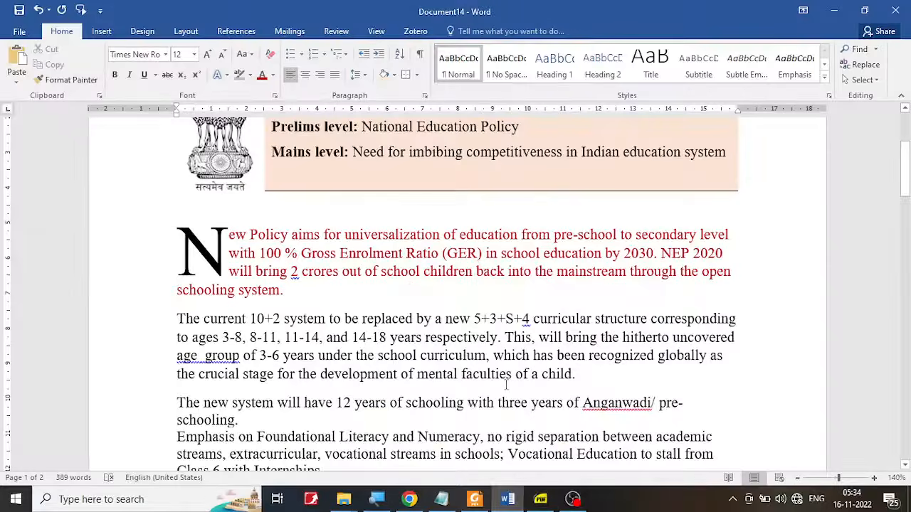
left_click_drag(242, 422, 178, 318)
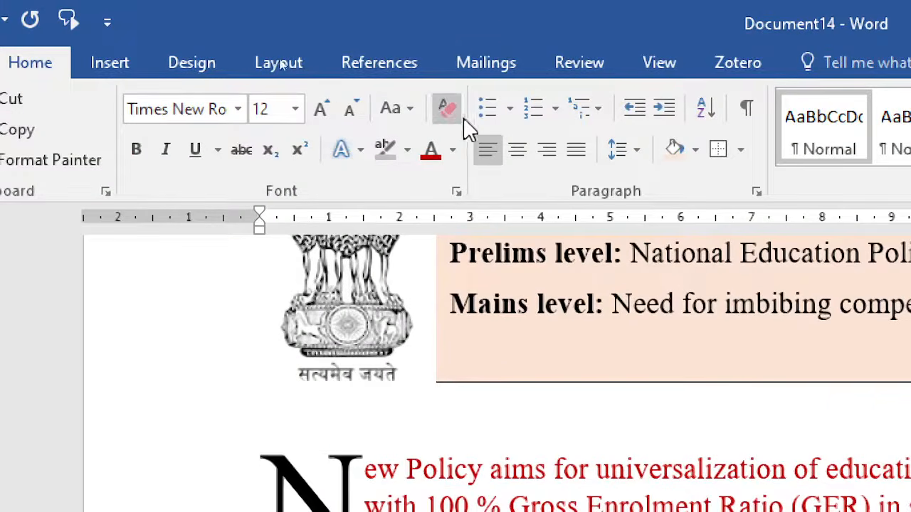
left_click(510, 109)
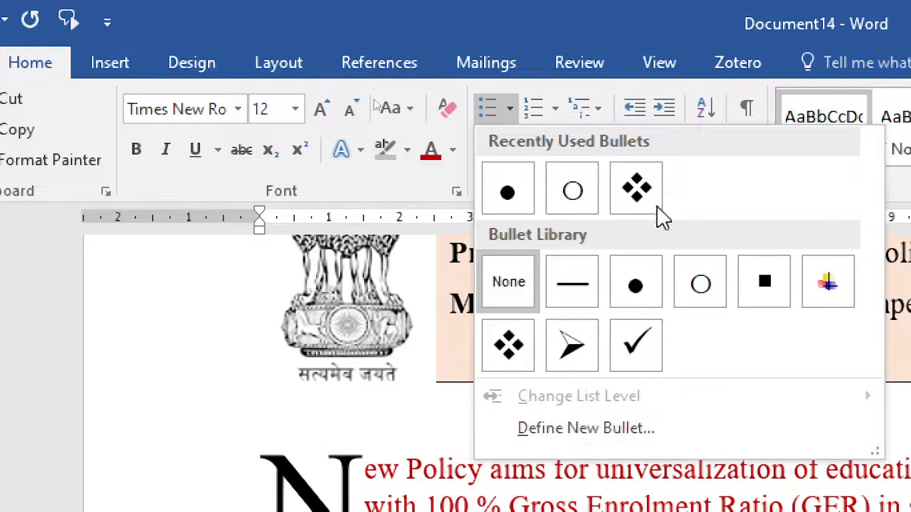
left_click(620, 431)
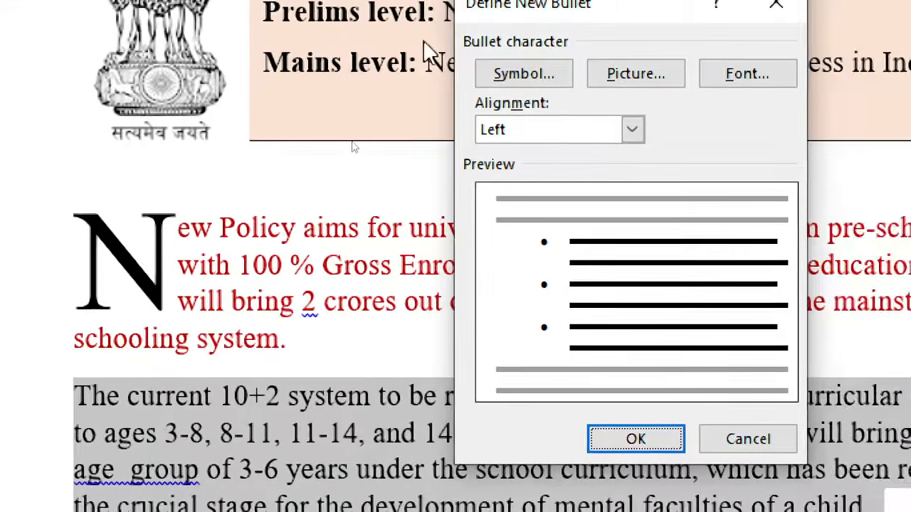
left_click(505, 73)
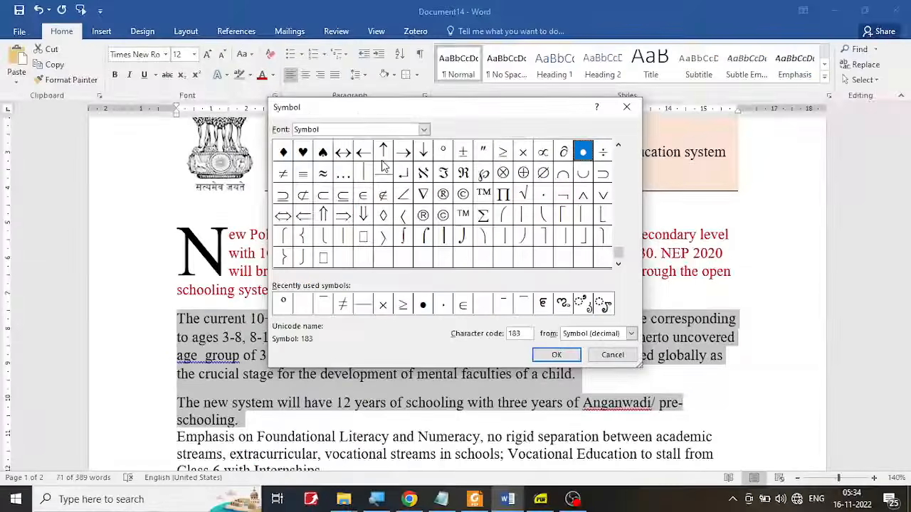
left_click(625, 113)
left_click(526, 122)
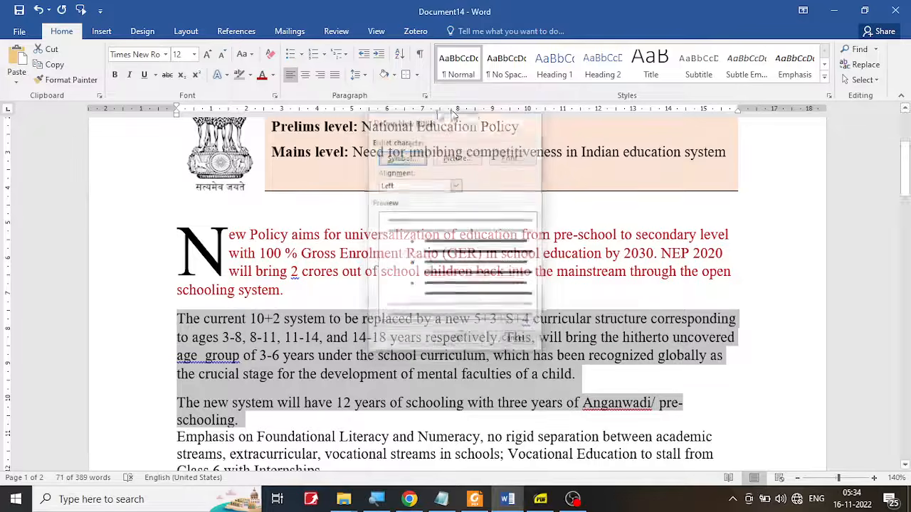
- Apply the four-diamond bullet to "The current 10+2 system" and "The new system" paragraphs
left_click(301, 54)
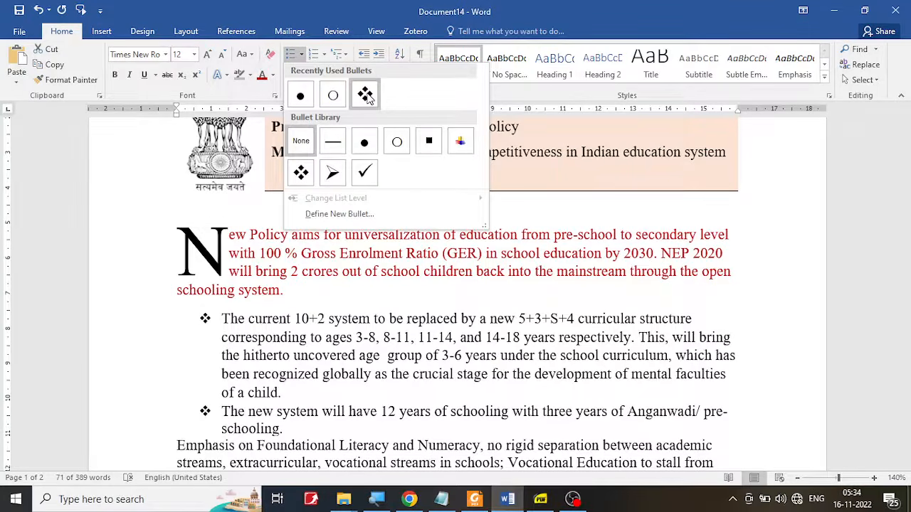
left_click(303, 173)
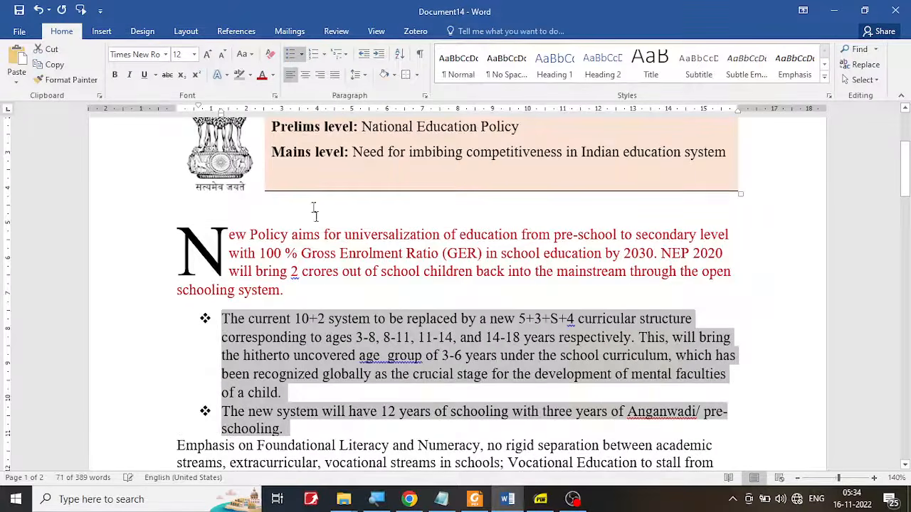
left_click(353, 400)
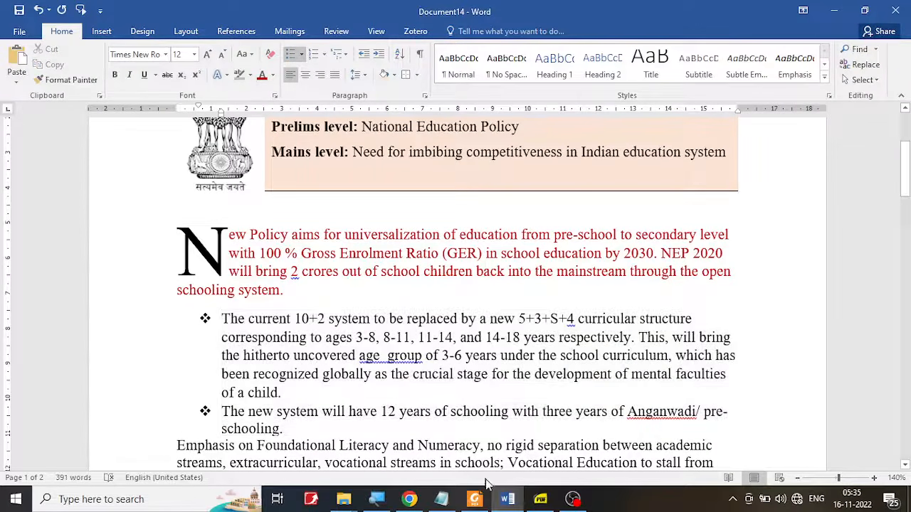
- Check the first bullet's style in the reference PDF and italicize its opening sentence, from "The current 10+2 system" to "respectively."
left_click(540, 498)
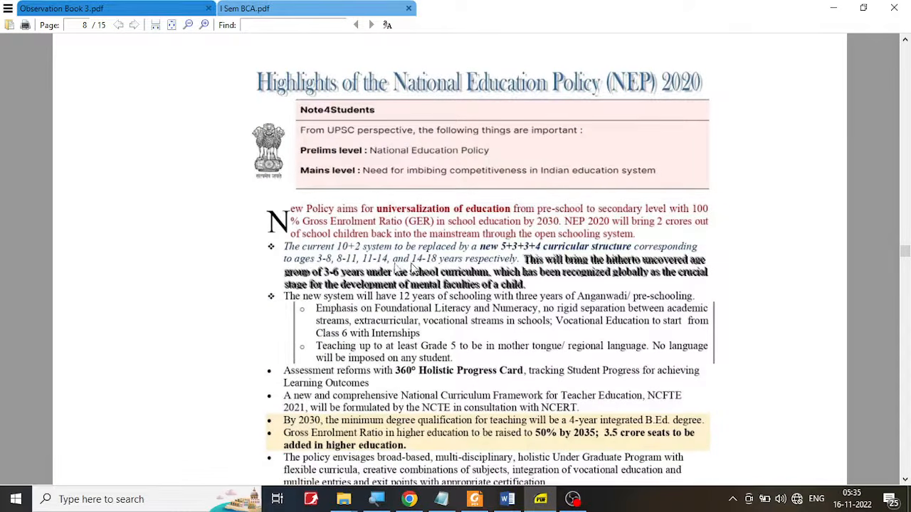
left_click(507, 499)
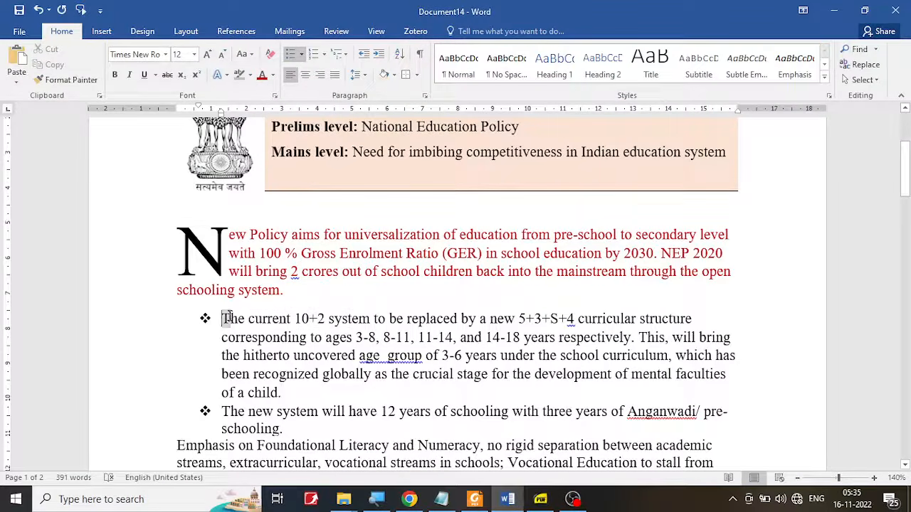
left_click_drag(222, 319, 635, 340)
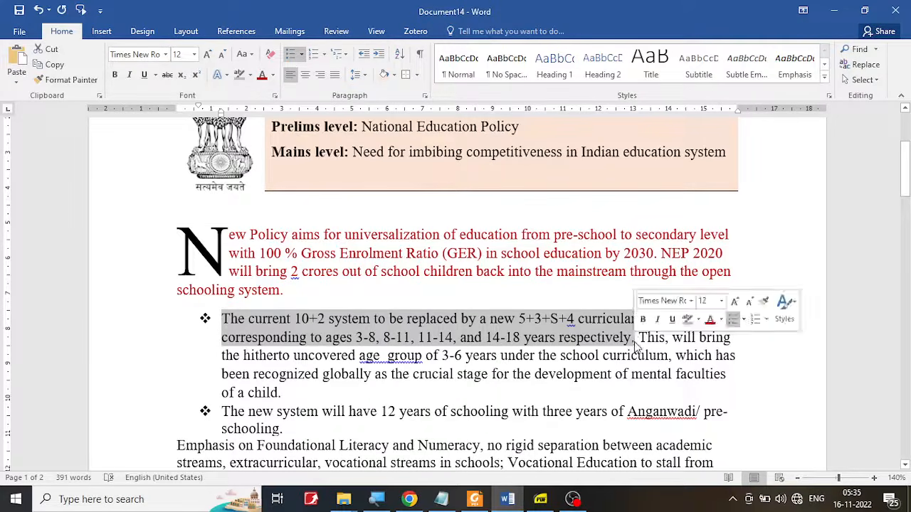
left_click(145, 77)
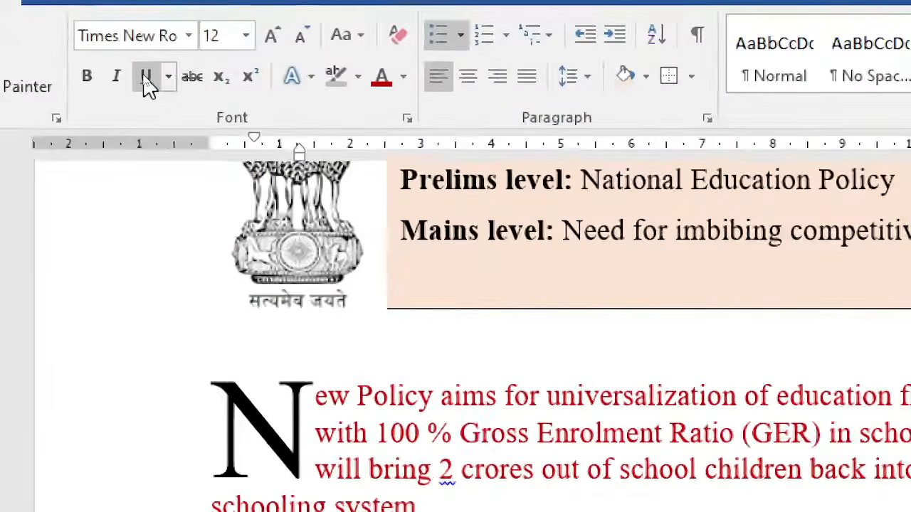
left_click(37, 11)
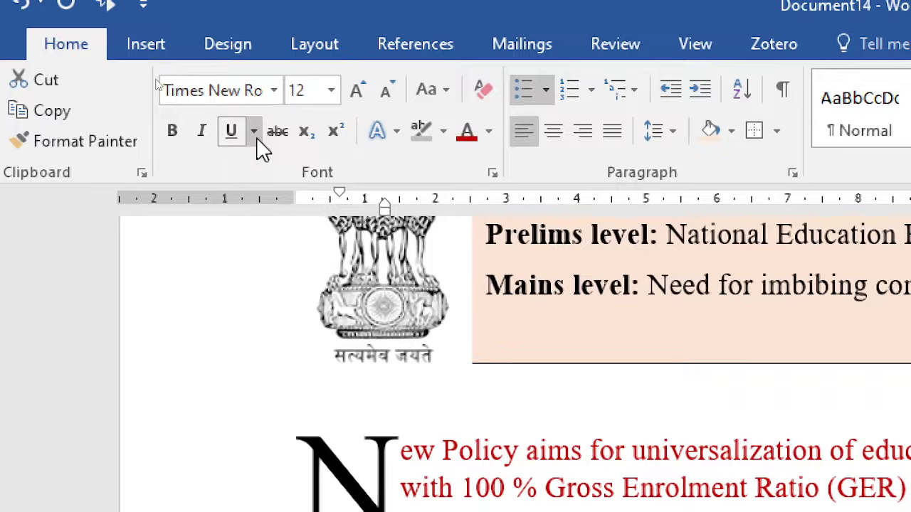
left_click(203, 134)
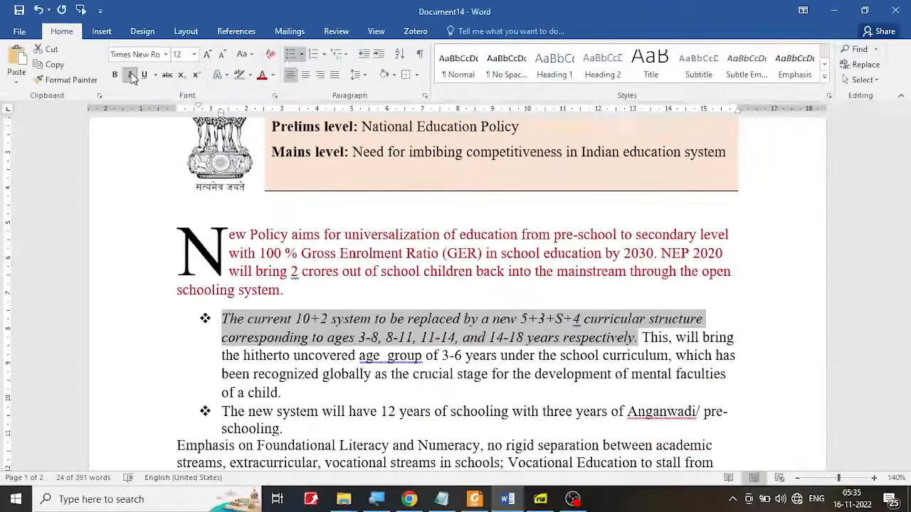
left_click(608, 376)
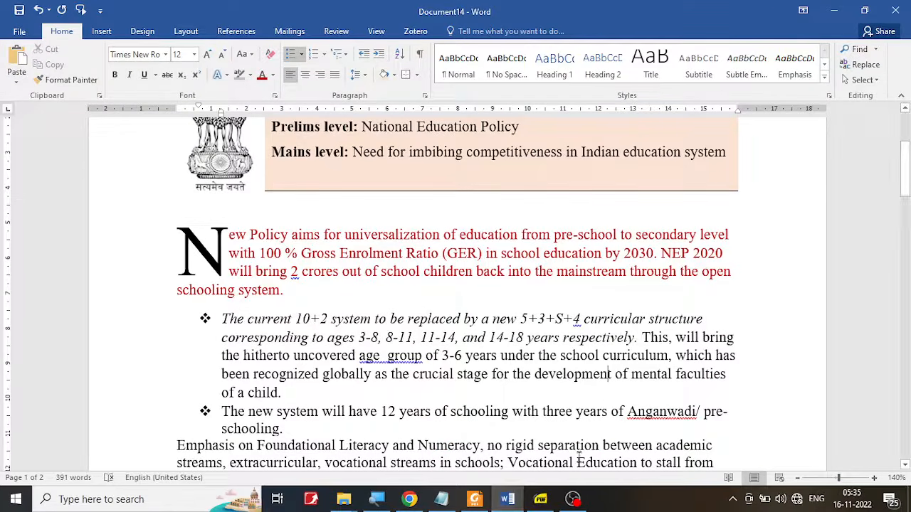
- Check the reference PDF and apply the black text effect with white outline and hard shadow to the first bullet's sentence beginning "This, will bring"
left_click(507, 501)
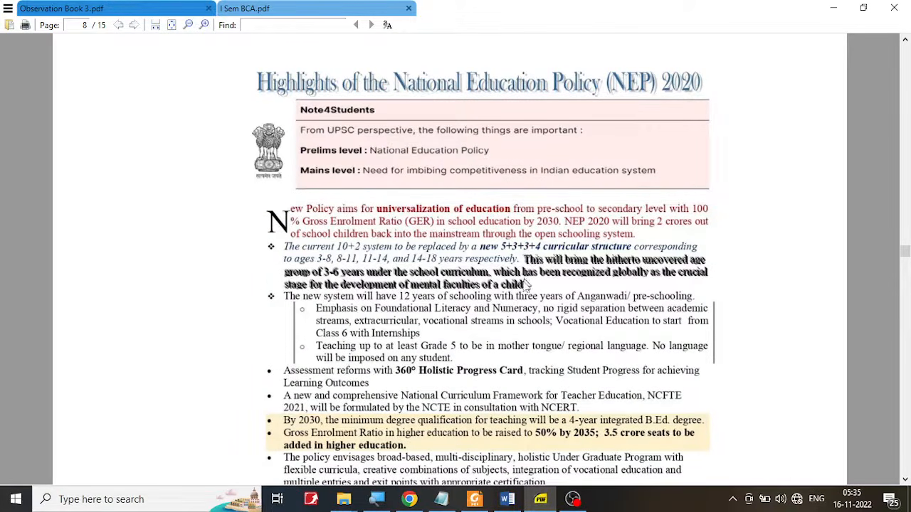
left_click(507, 500)
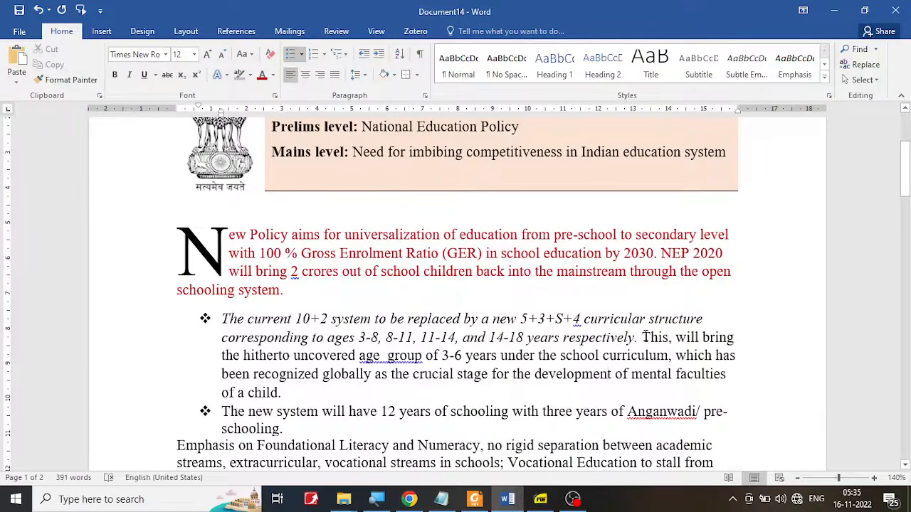
left_click_drag(644, 337, 643, 390)
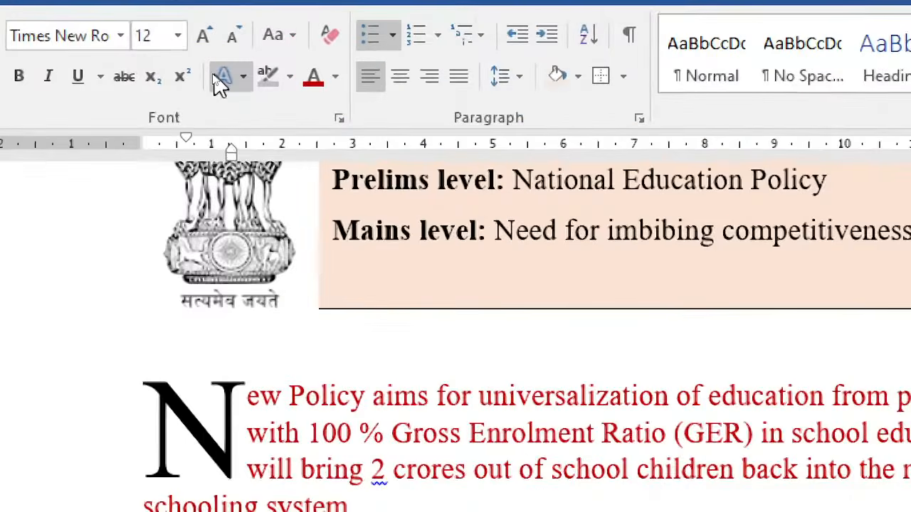
left_click(243, 78)
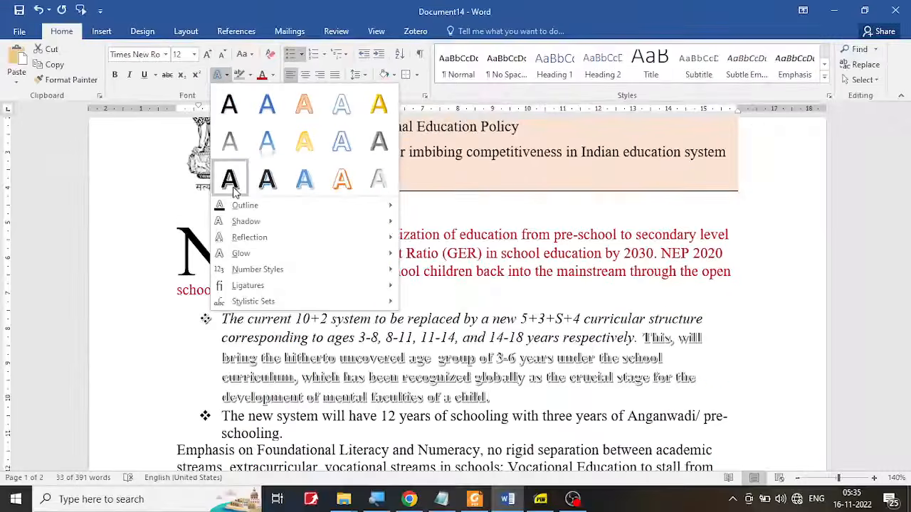
left_click(229, 179)
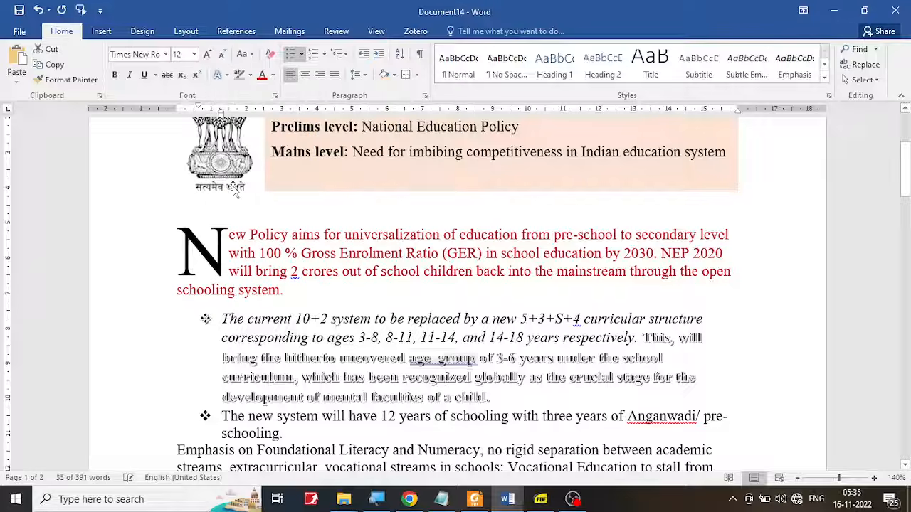
- Reapply the black text effect with white outline and hard shadow to the first bullet's sentence beginning "This, will bring"
left_click(495, 402)
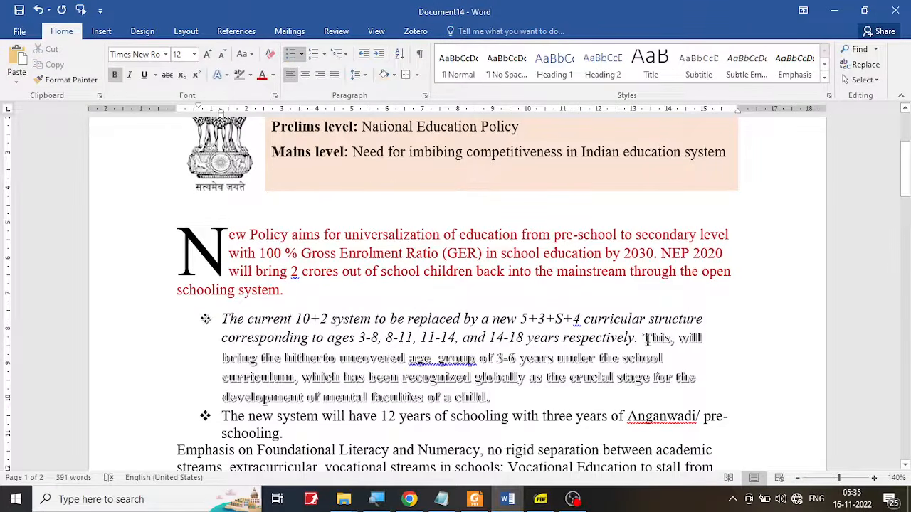
left_click_drag(643, 339, 651, 390)
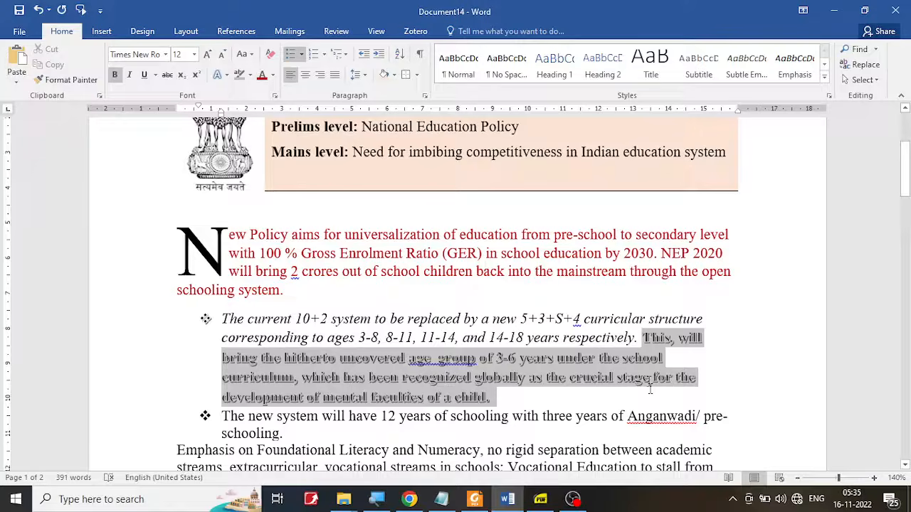
left_click(225, 75)
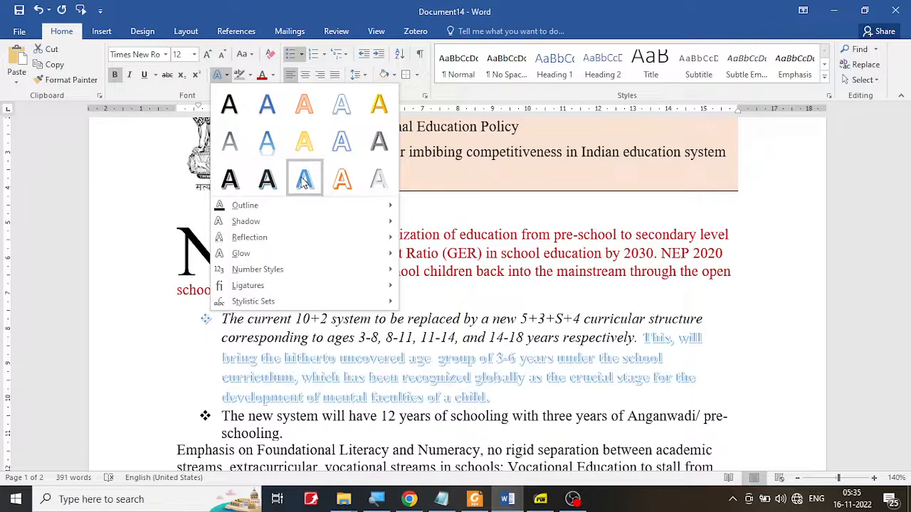
left_click(230, 179)
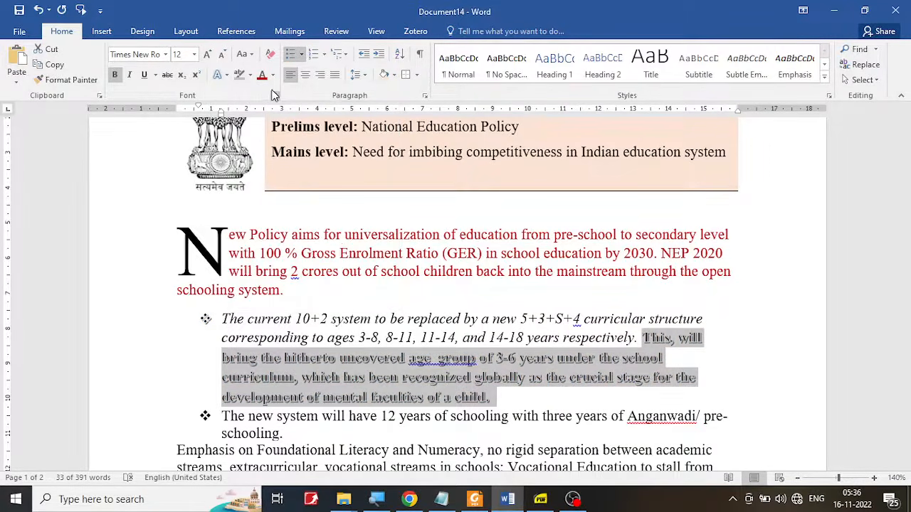
scroll(459, 345, "down", 2)
left_click(459, 345)
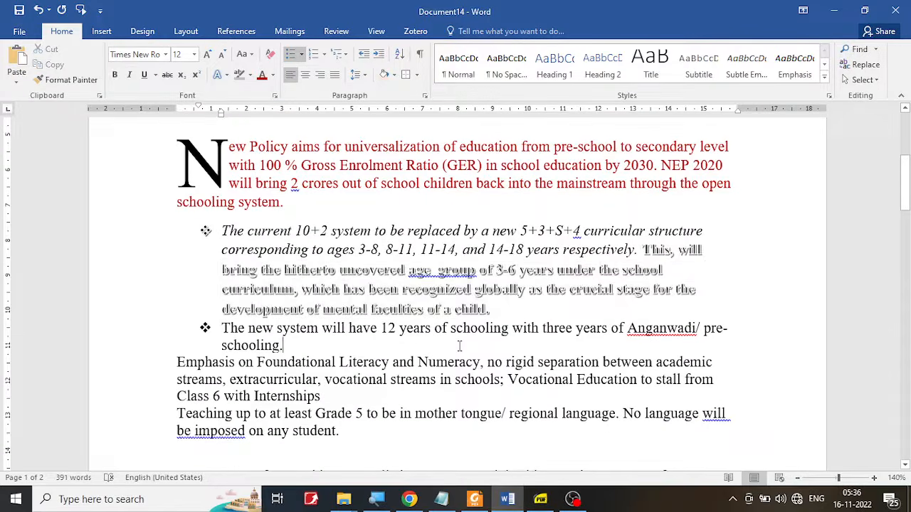
- Following the reference PDF, indent the "Emphasis on Foundational Literacy" and "Teaching up to" paragraphs two levels and give them hollow-circle bullets
left_click(540, 499)
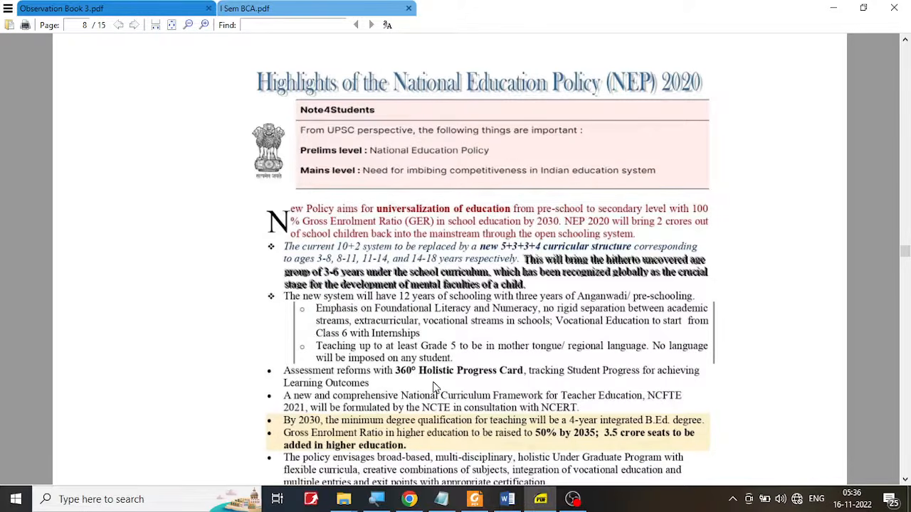
left_click(509, 504)
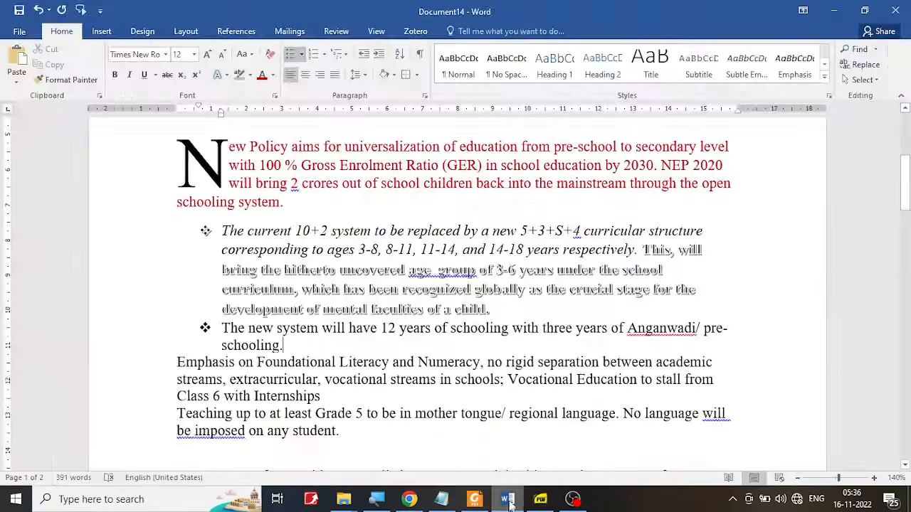
scroll(342, 345, "down", 2)
left_click_drag(342, 345, 175, 275)
left_click(535, 501)
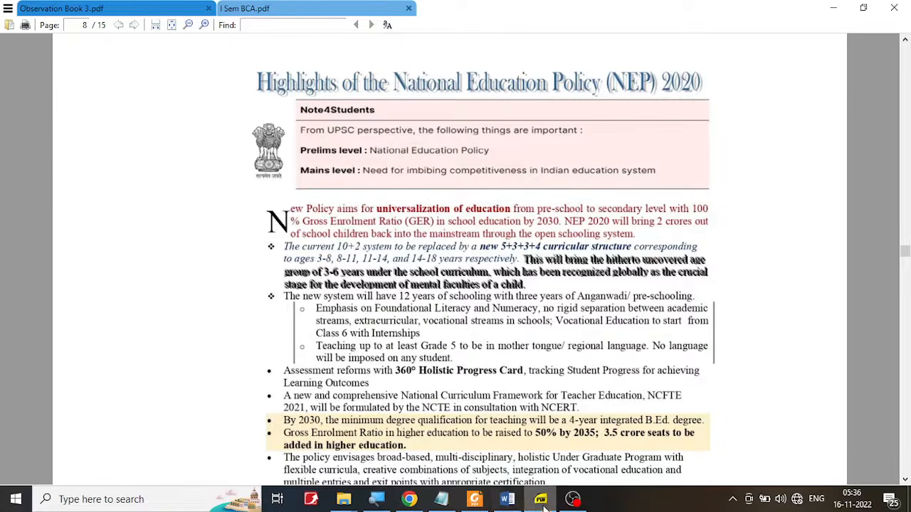
left_click(506, 493)
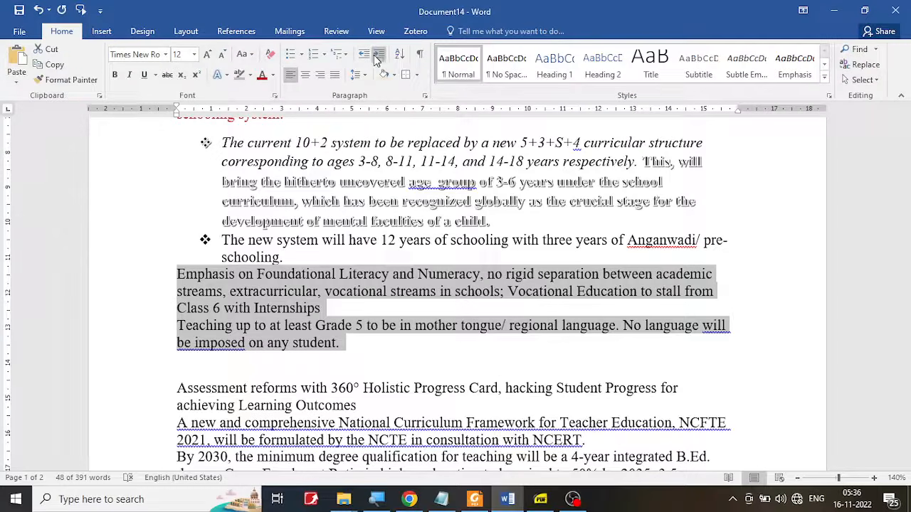
left_click(383, 57)
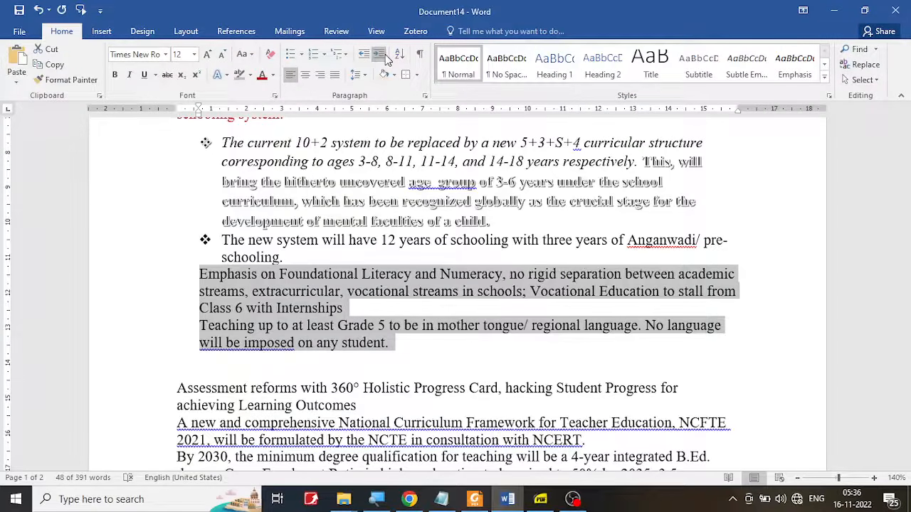
left_click(385, 58)
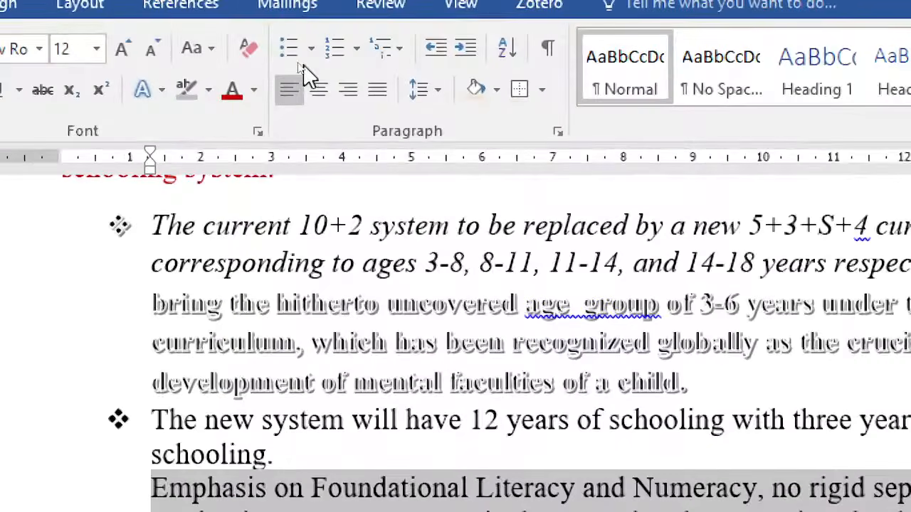
left_click(311, 51)
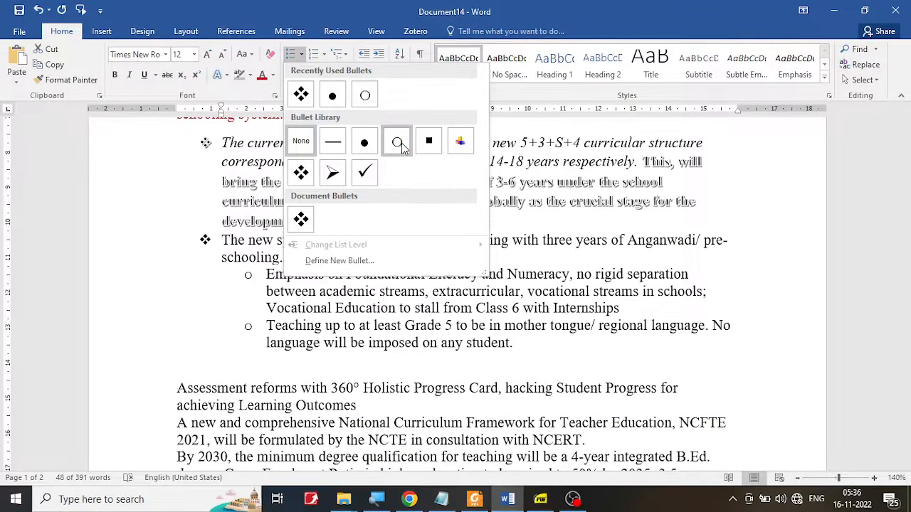
left_click(396, 141)
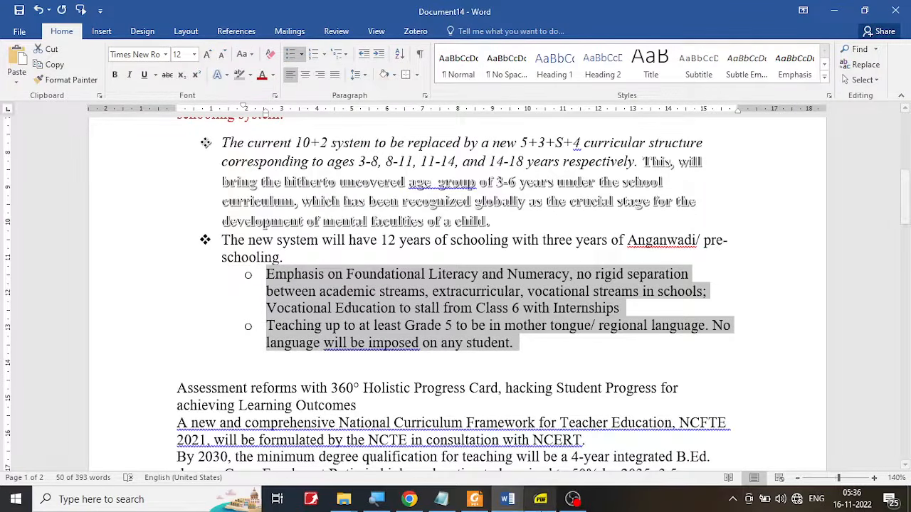
- Check the reference PDF and add left and right borders to the two hollow-circle bullet paragraphs
left_click(539, 499)
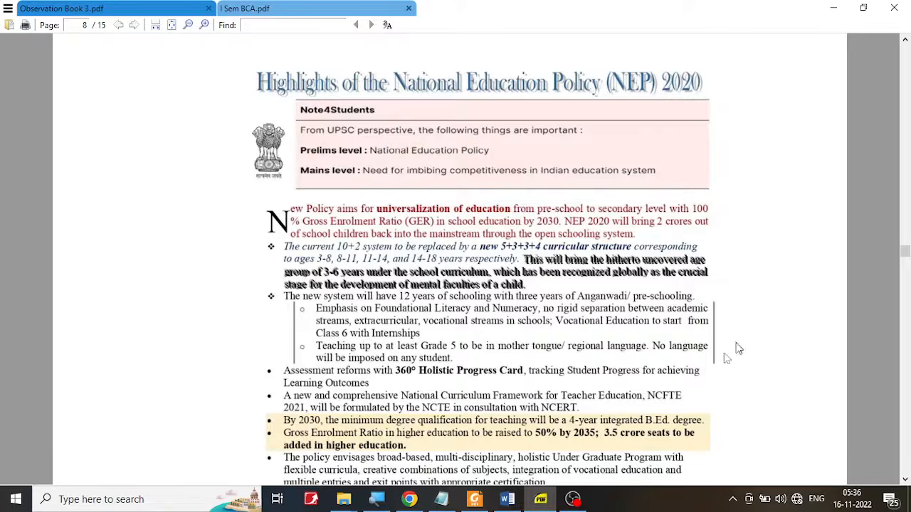
left_click(542, 501)
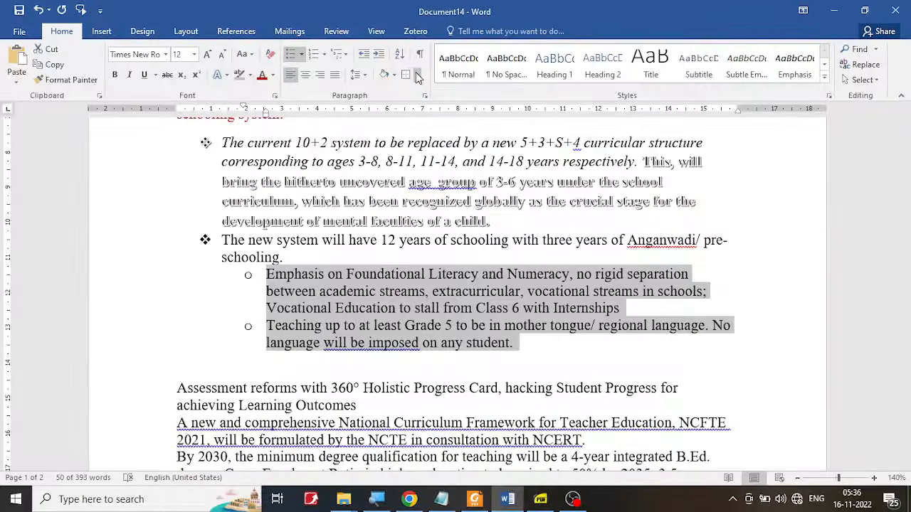
left_click(418, 76)
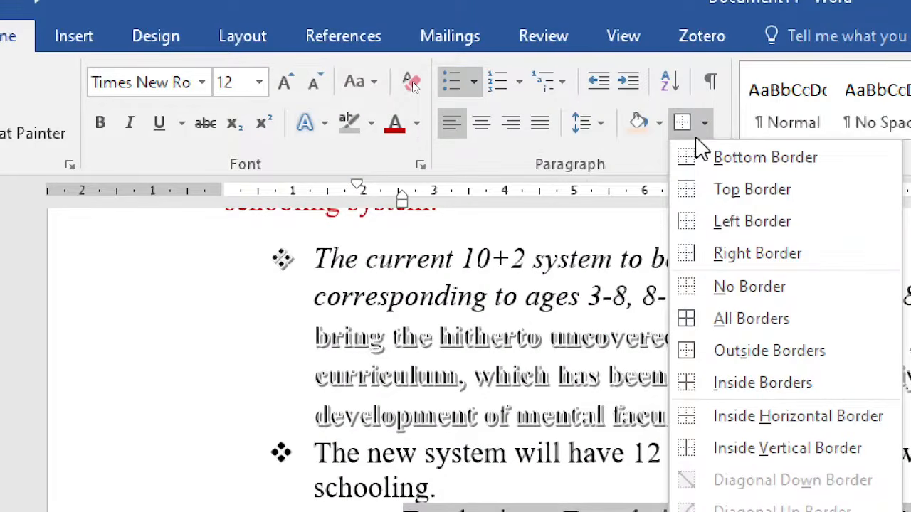
left_click(701, 226)
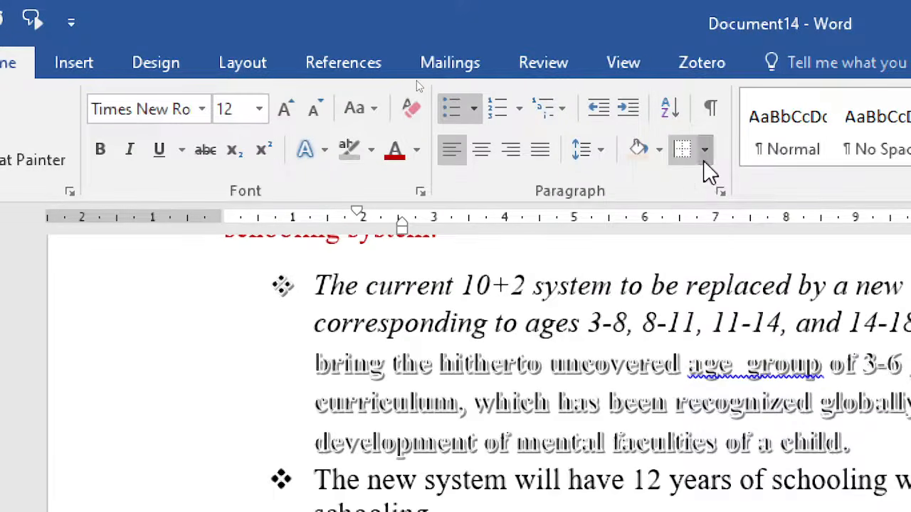
left_click(704, 158)
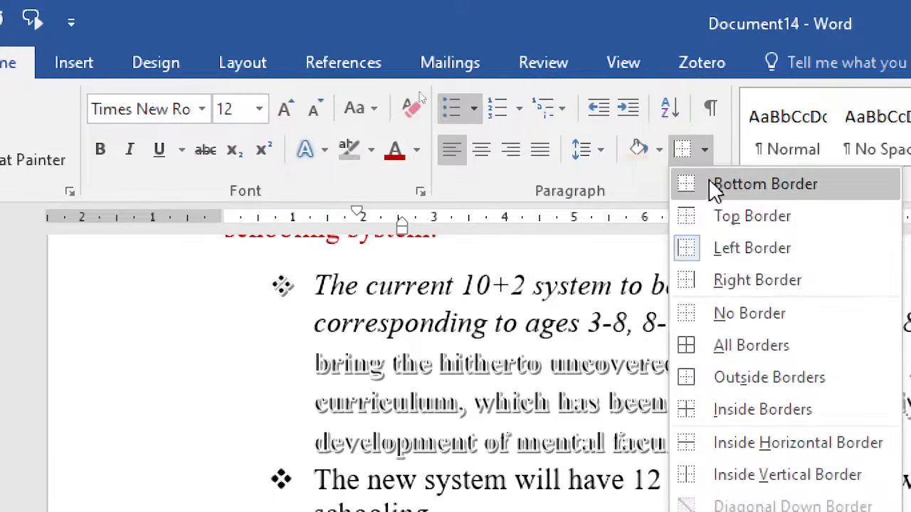
left_click(737, 296)
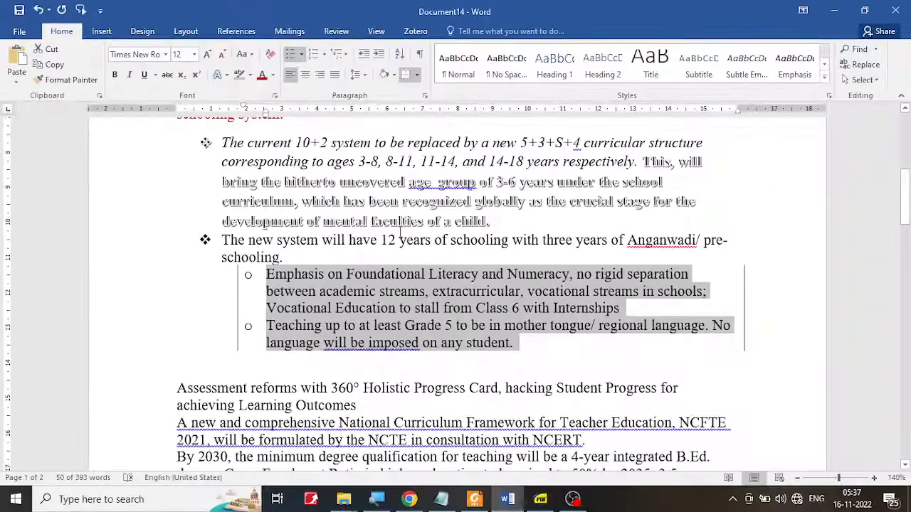
left_click(344, 372)
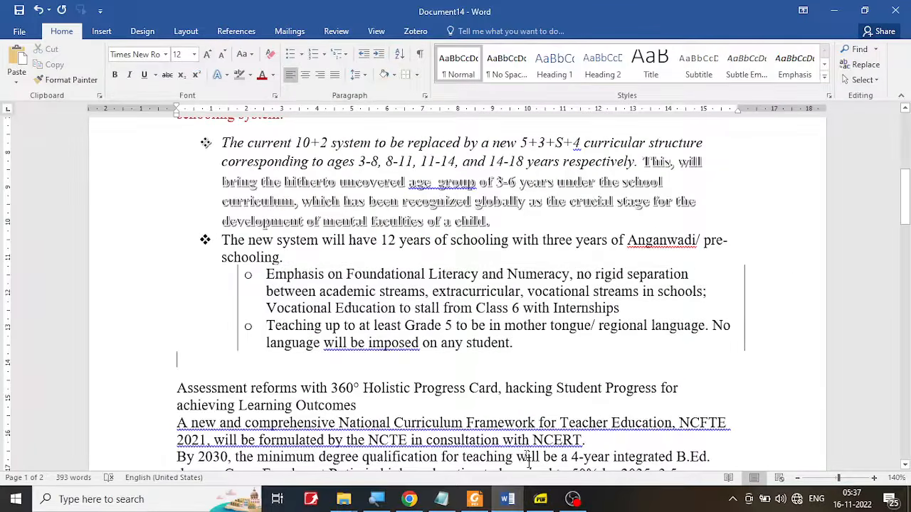
- Check in the reference PDF which words of the first bullet's opening sentence are bold
left_click(540, 498)
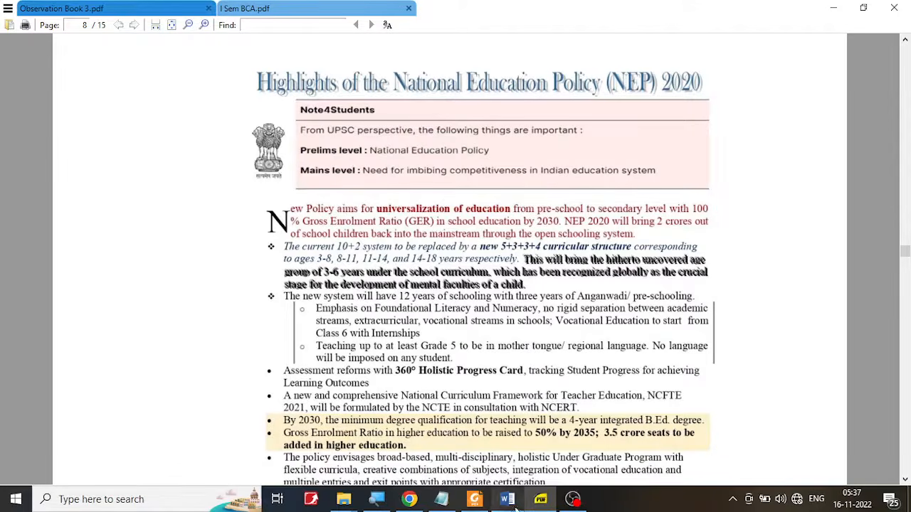
key("alt+Tab")
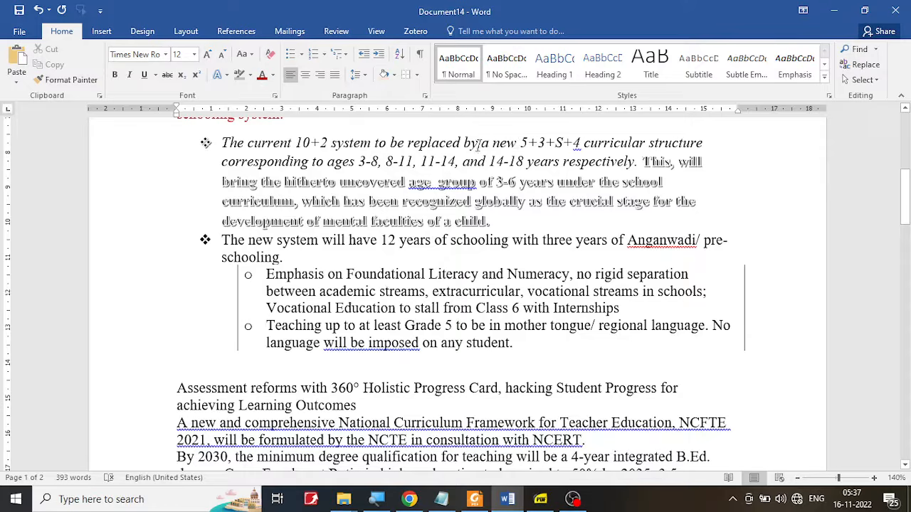
left_click_drag(494, 143, 646, 144)
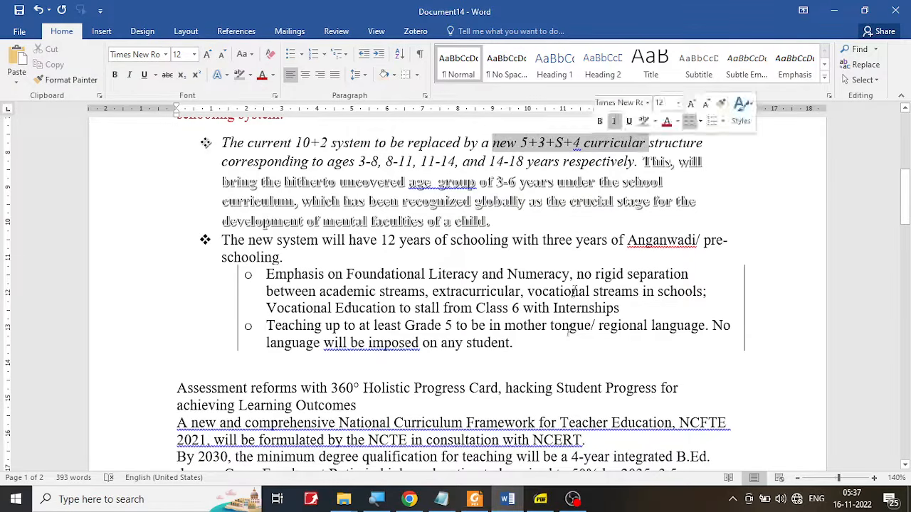
left_click(539, 500)
left_click(535, 504)
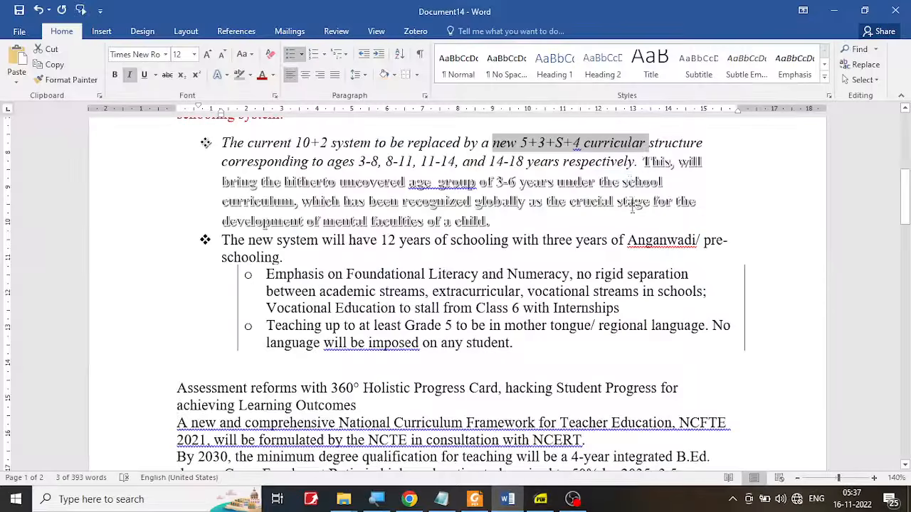
left_click(644, 163)
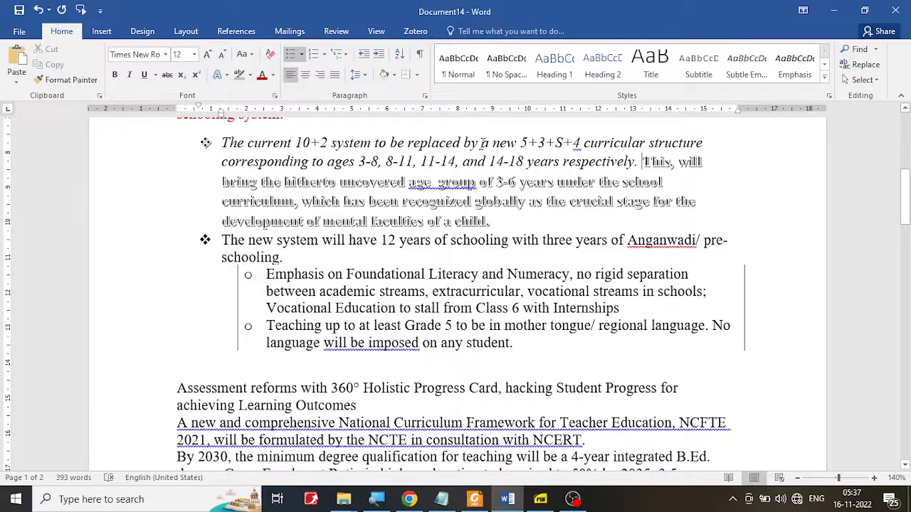
- Try bolding "a new 5+3+S+4 curricular structure" in the first bullet, compare it with the reference PDF, and undo the bolding
left_click_drag(483, 142, 703, 143)
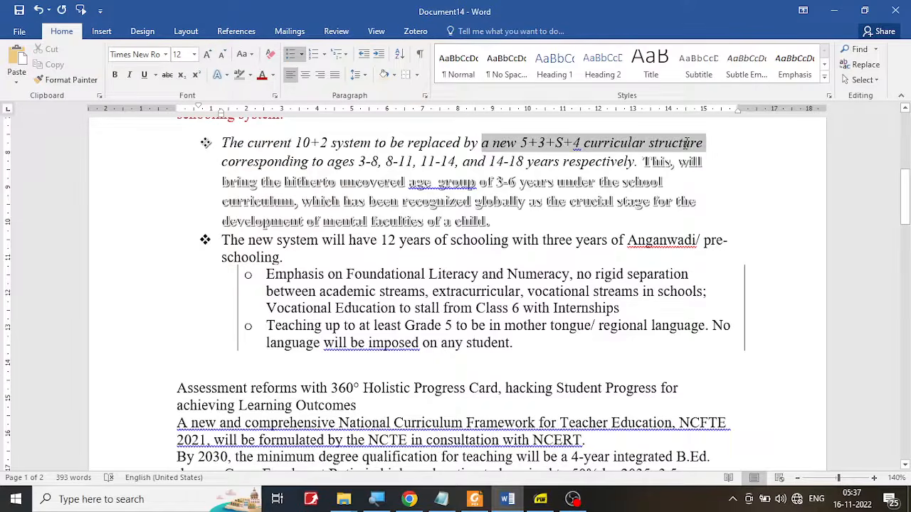
left_click(119, 74)
left_click(540, 499)
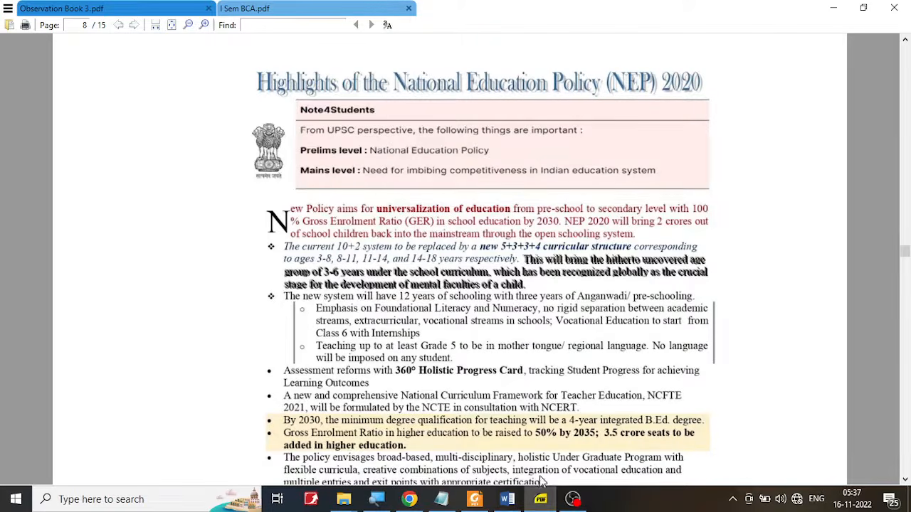
left_click(540, 499)
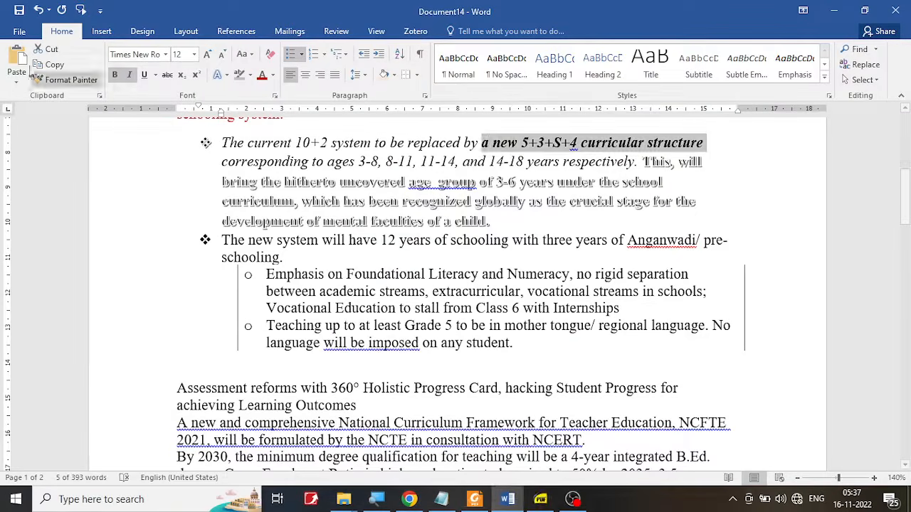
left_click(38, 10)
- Bold only "new 5+3+S+4 curricular structure" in the first bullet, leaving out the preceding "a"
left_click(535, 143)
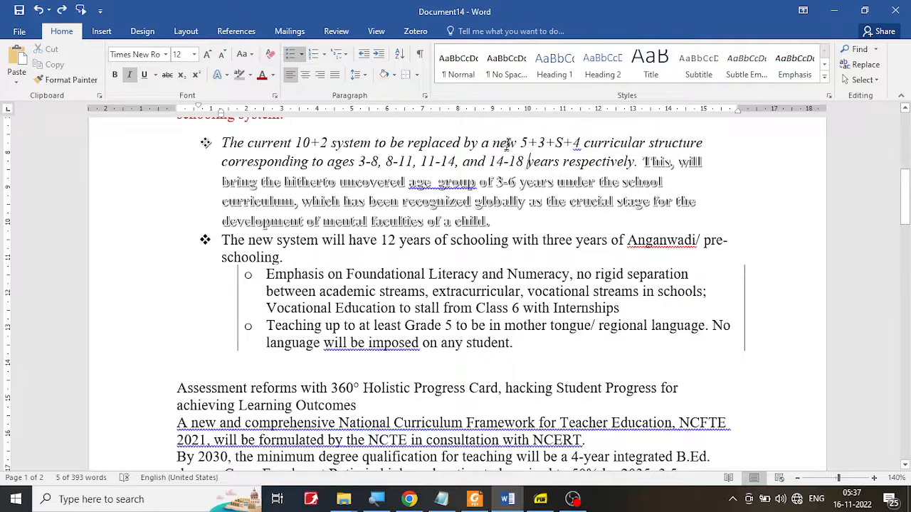
left_click_drag(492, 143, 698, 140)
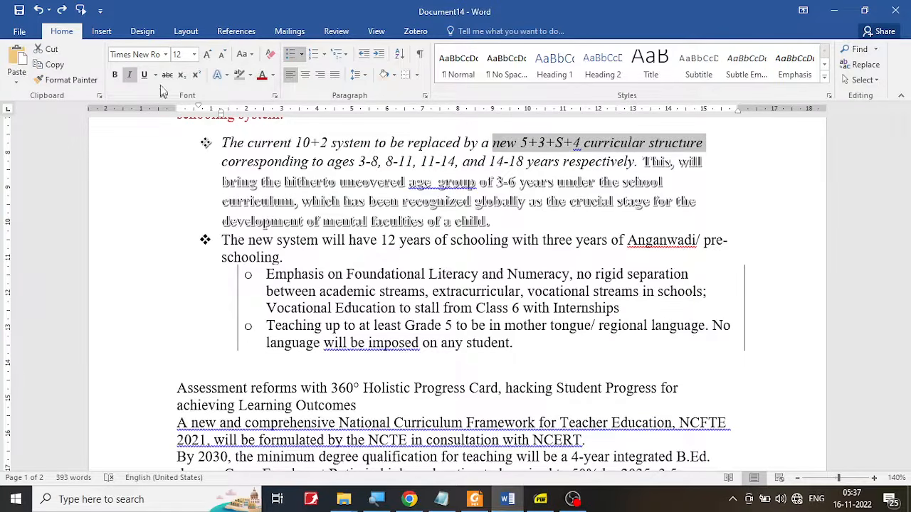
left_click(115, 75)
left_click(401, 220)
- Check the reference PDF and apply solid round bullets to the paragraphs from "Assessment reforms" through "Academic Bank of Credits"
scroll(438, 308, "down", 5)
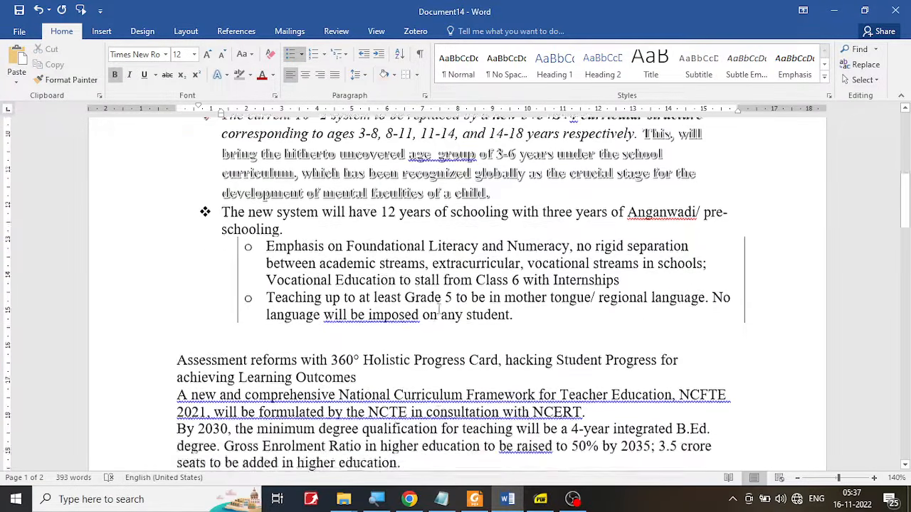
left_click(541, 499)
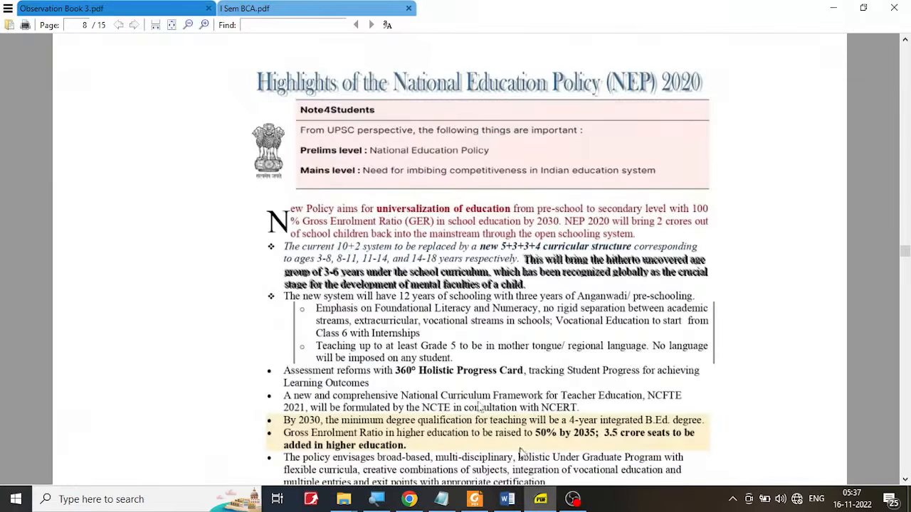
scroll(294, 405, "down", 2)
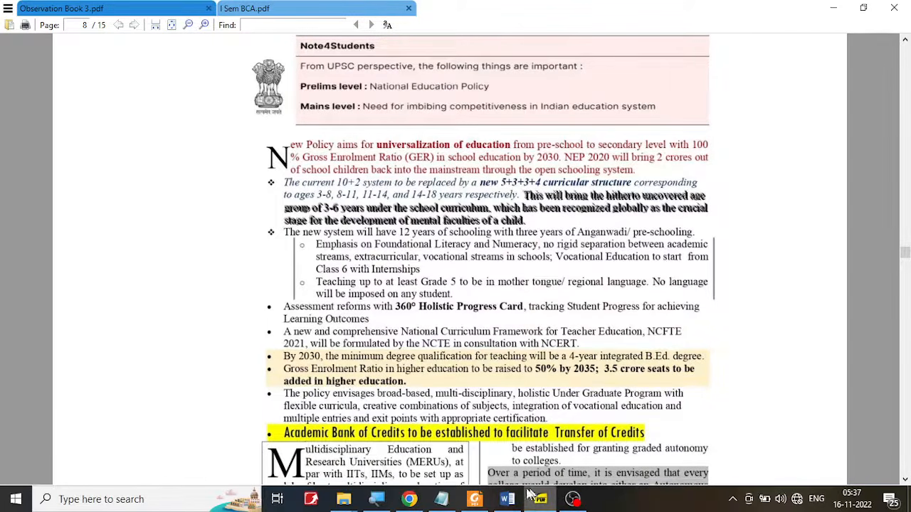
left_click(507, 500)
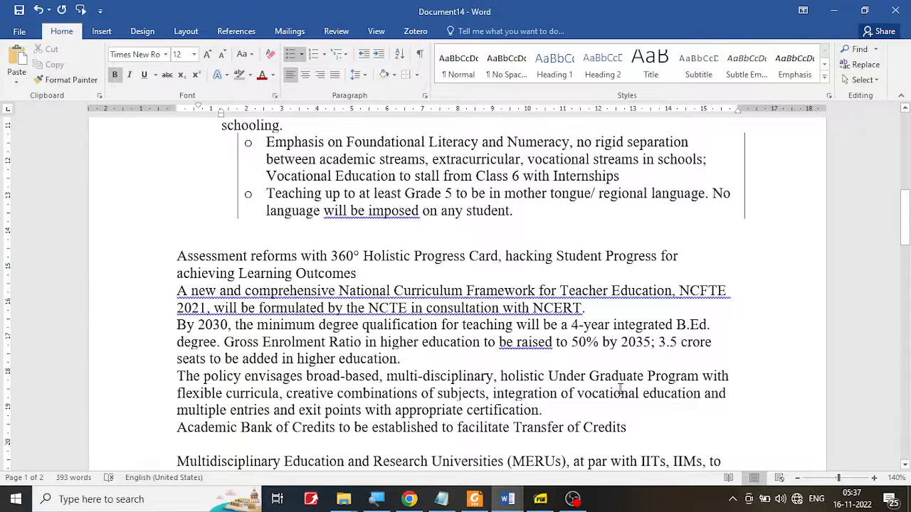
left_click_drag(640, 427, 170, 259)
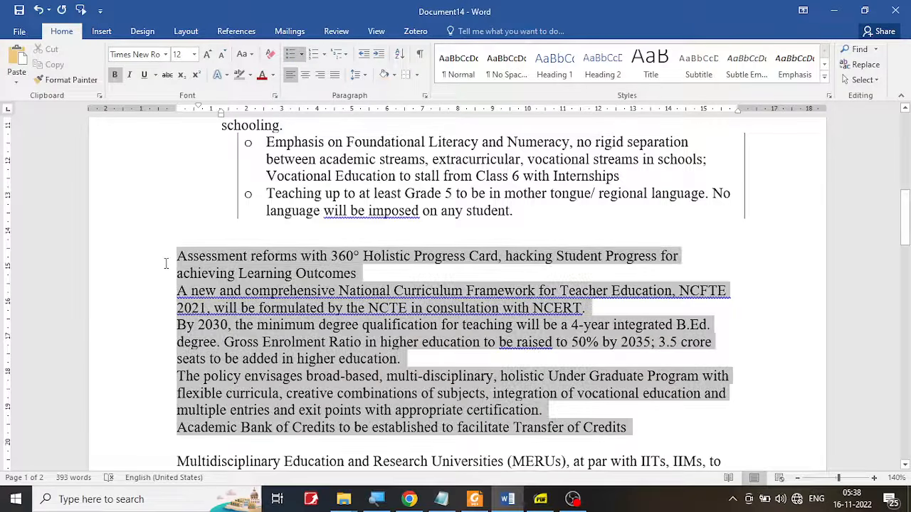
left_click(540, 500)
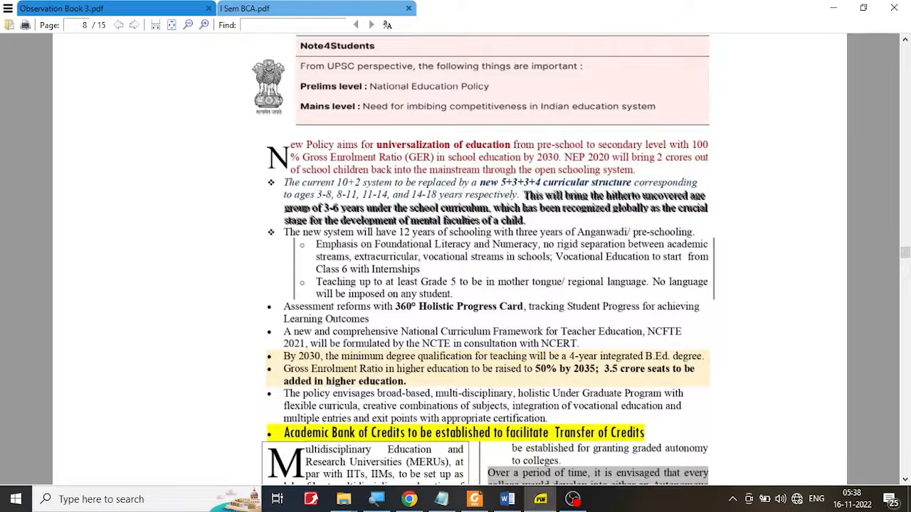
left_click(507, 499)
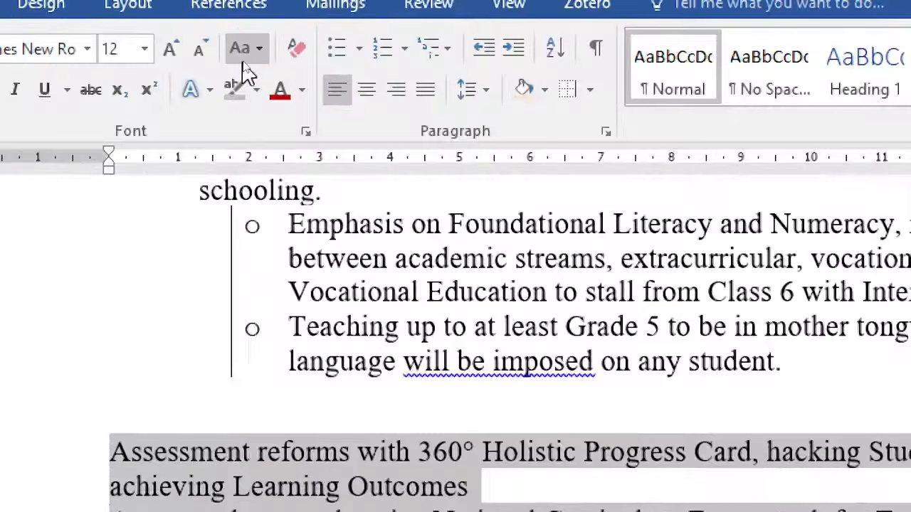
left_click(360, 48)
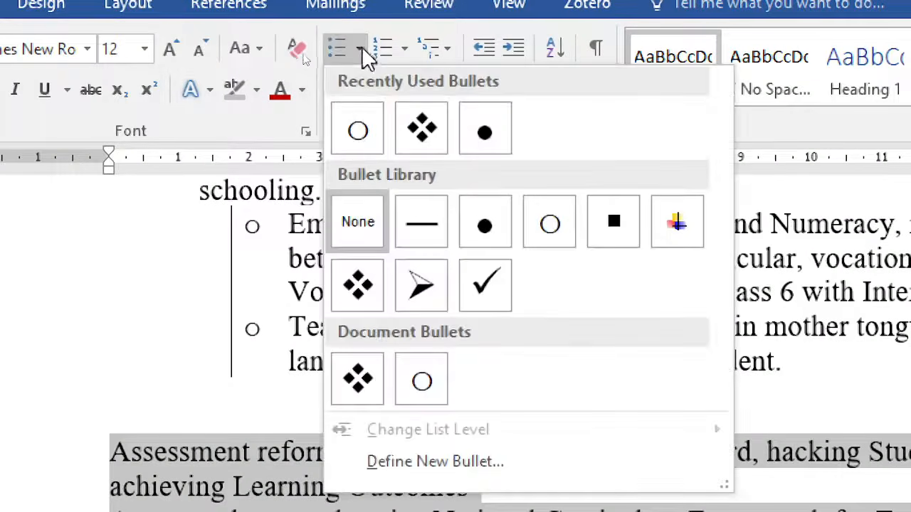
left_click(491, 226)
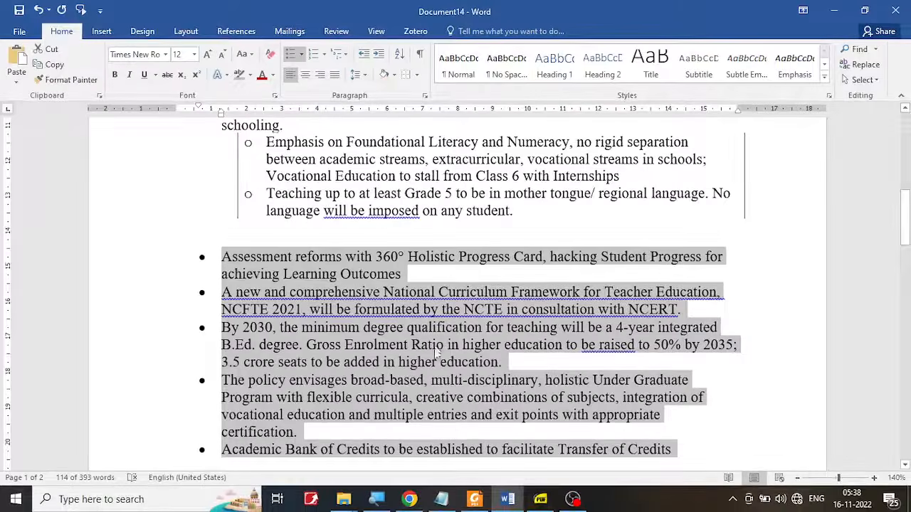
- Check the reference PDF and replace the degree sign after "360" with a superscript "o" in the "Assessment reforms" bullet
left_click(436, 354)
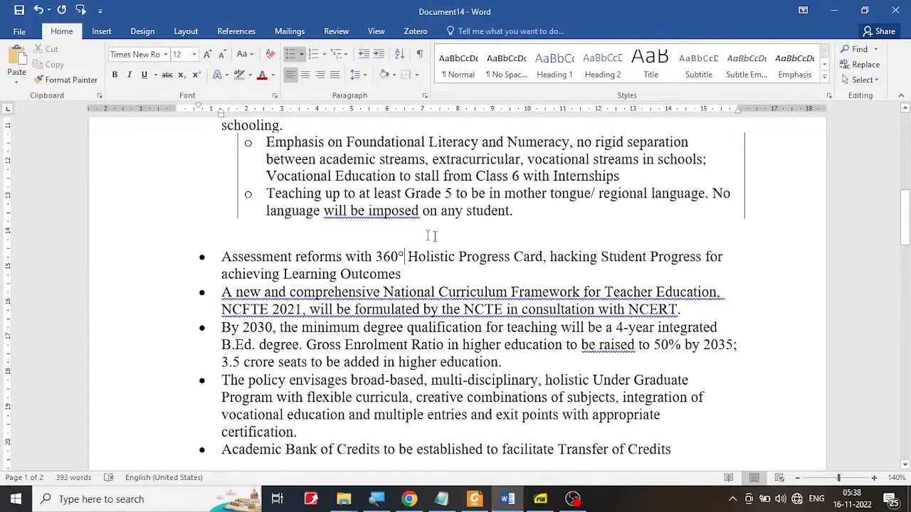
left_click(540, 500)
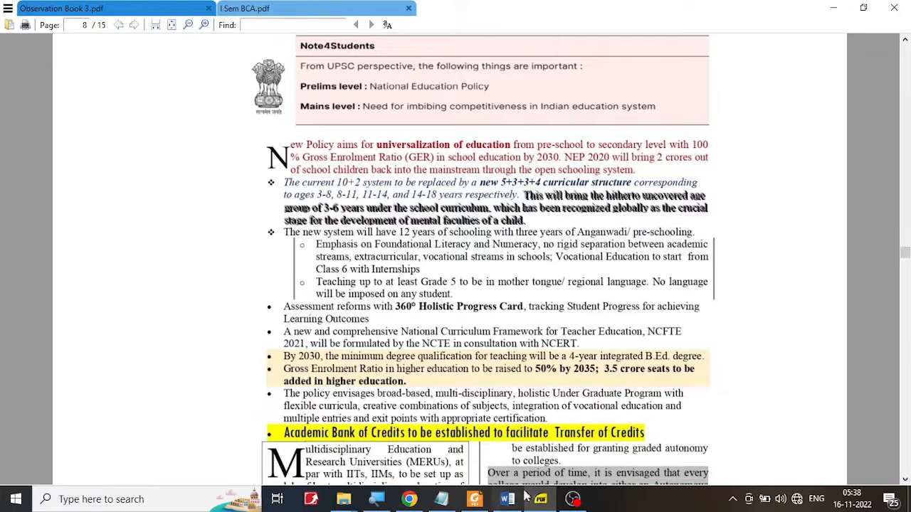
left_click(500, 503)
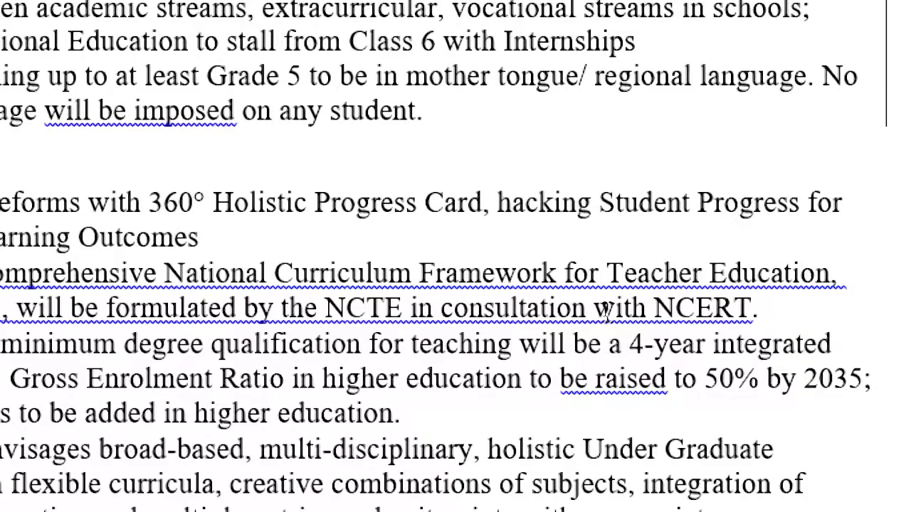
key("BackSpace")
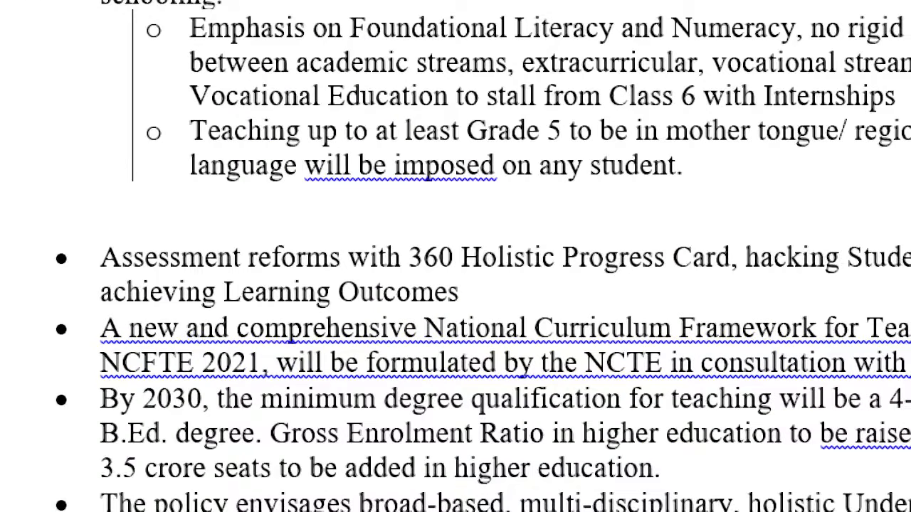
type("0")
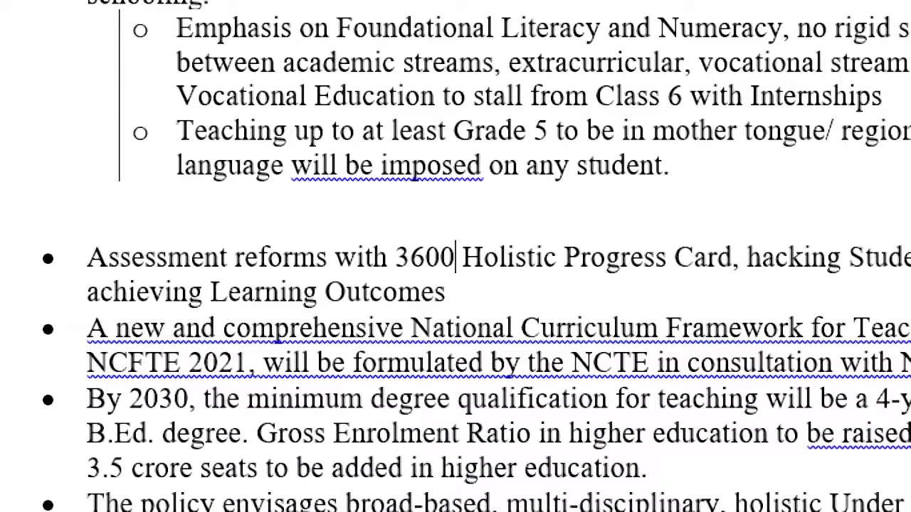
key("BackSpace")
type("o")
key("shift+Left")
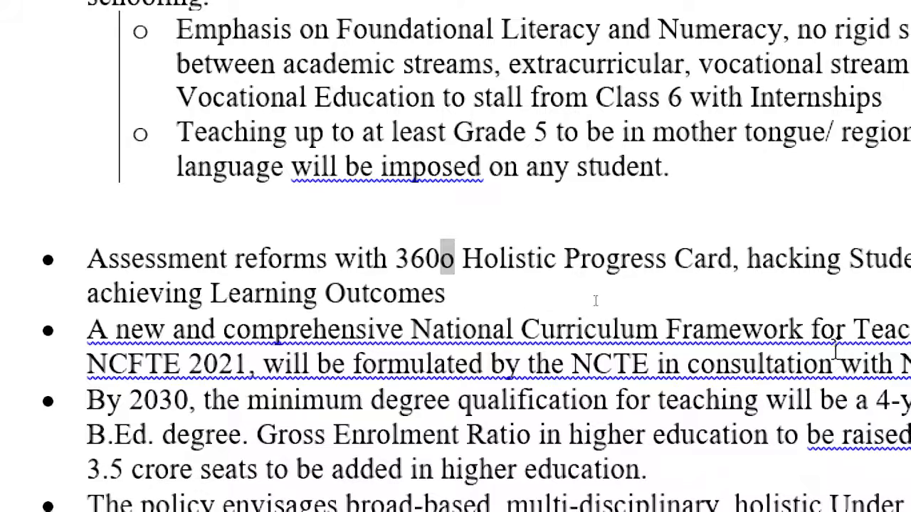
left_click(446, 330)
left_click_drag(456, 258, 441, 256)
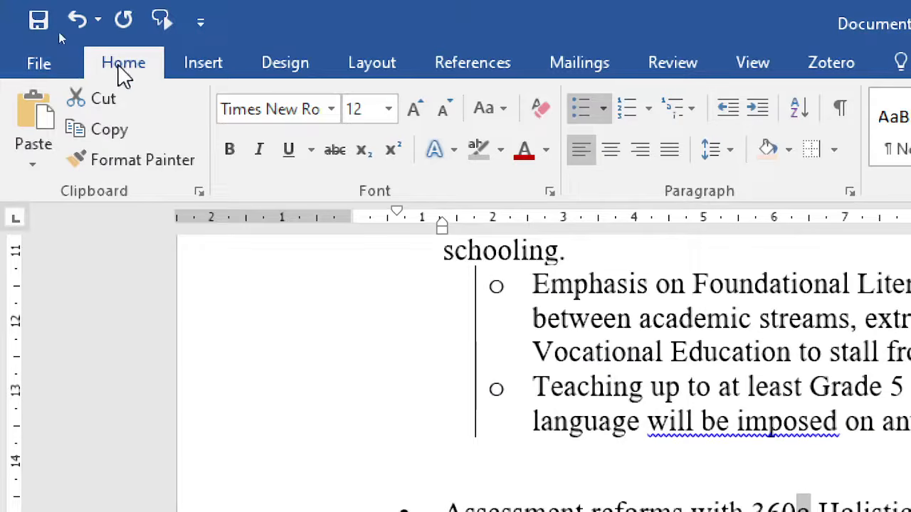
left_click(393, 153)
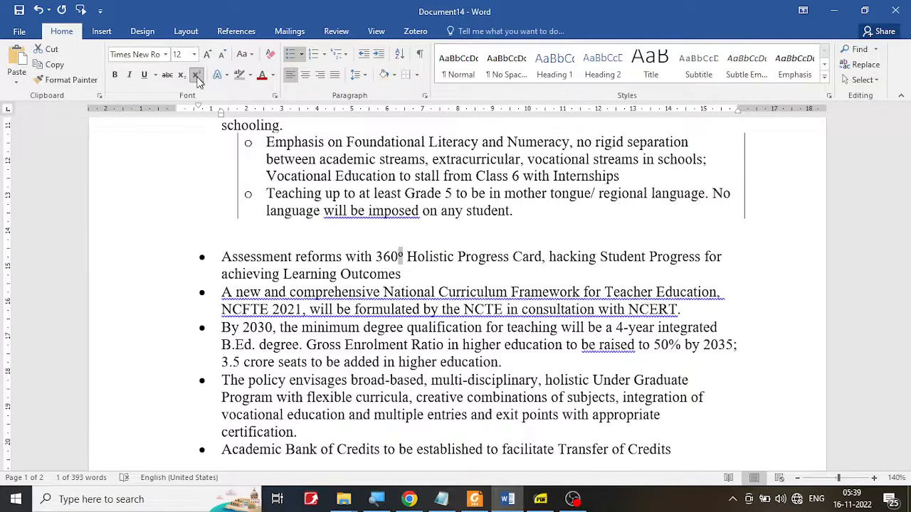
left_click(401, 256)
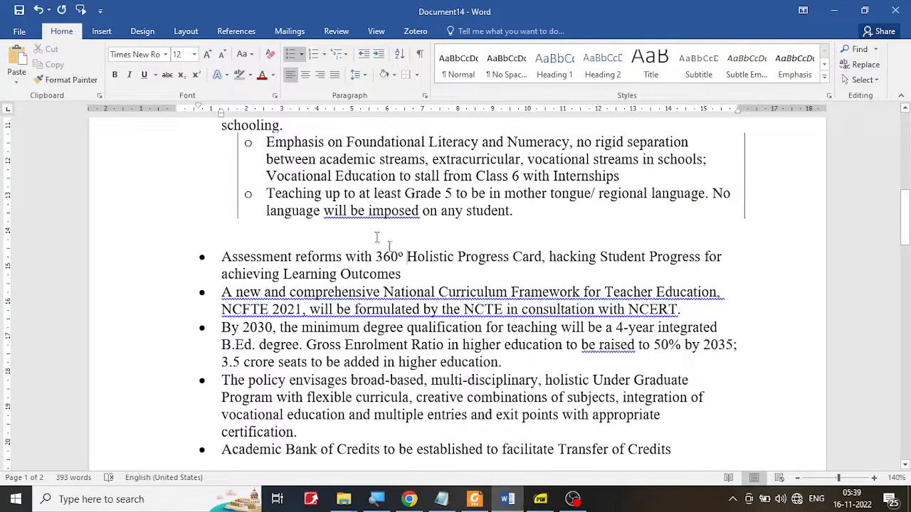
- Look at the masculine ordinal indicator in the full symbol list as an alternative degree mark, and close the list
left_click(101, 31)
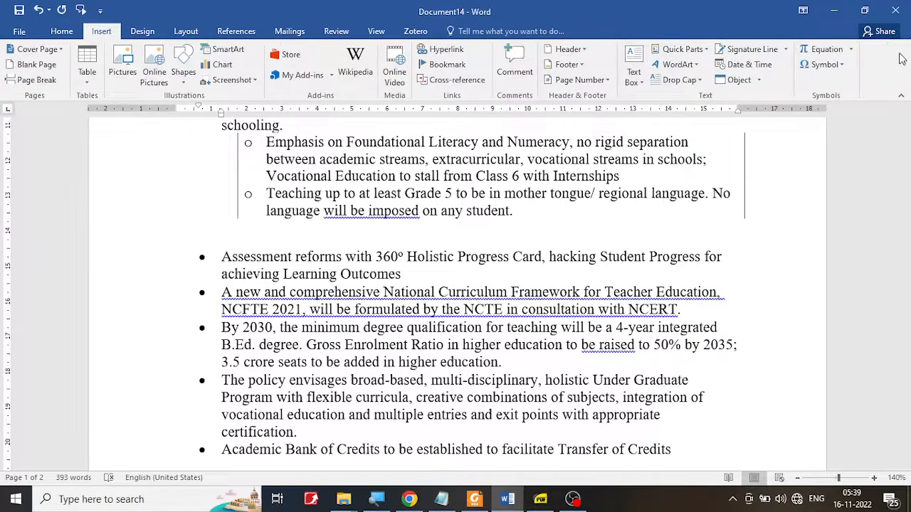
left_click(825, 64)
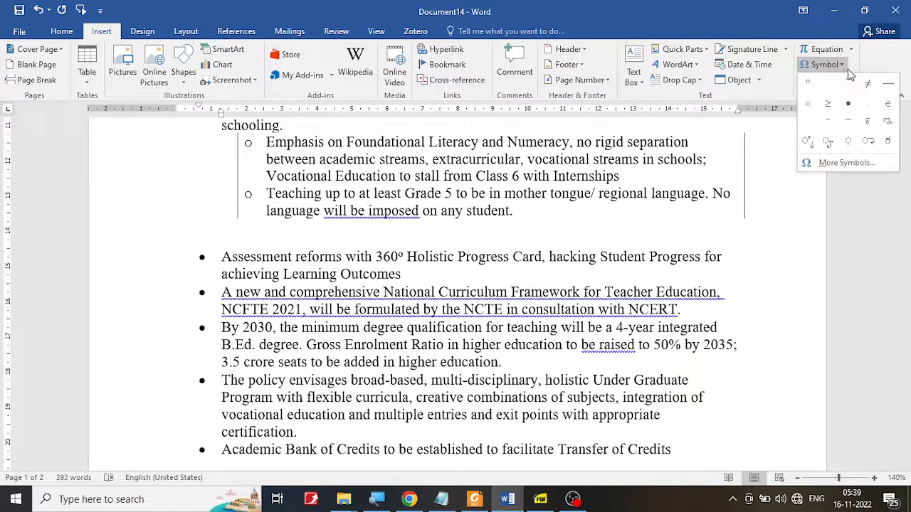
left_click(846, 163)
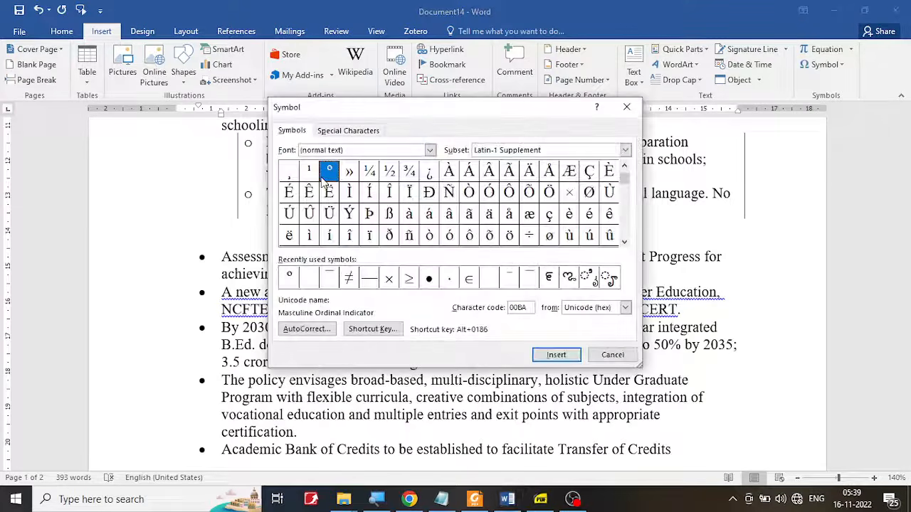
left_click(557, 354)
left_click(612, 355)
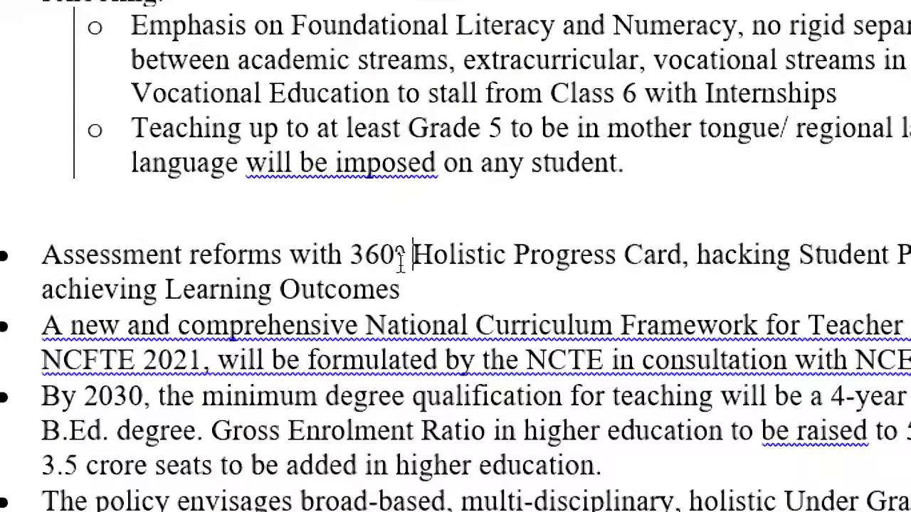
- Delete the mark after "360" in the "Assessment reforms" bullet, retype it as "o", and format that letter as superscript
key("BackSpace")
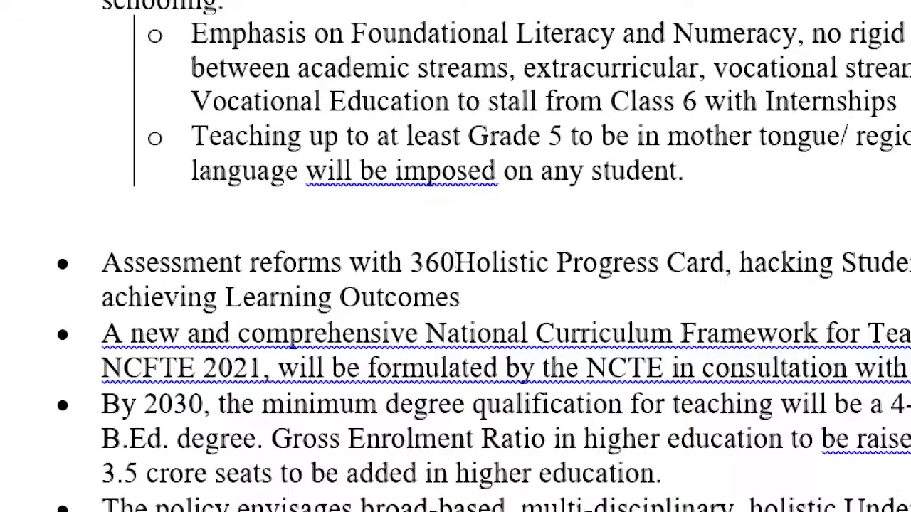
type("o")
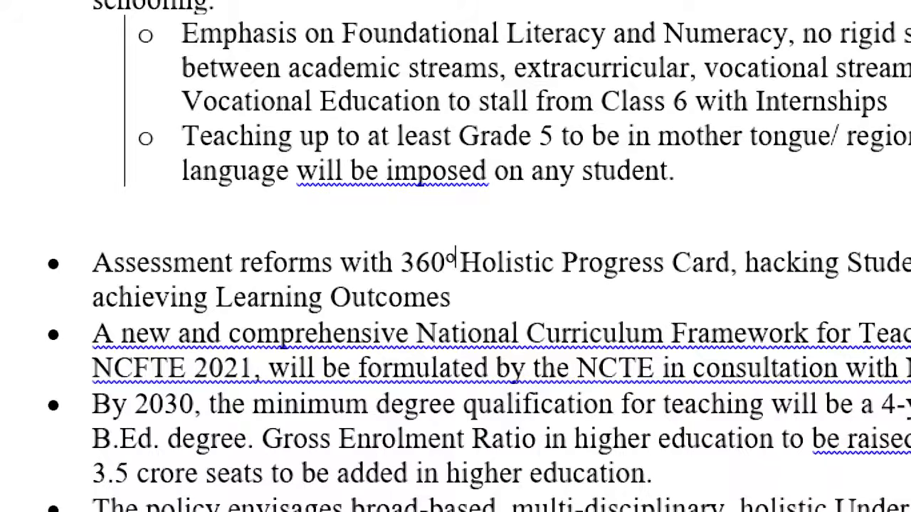
key("BackSpace")
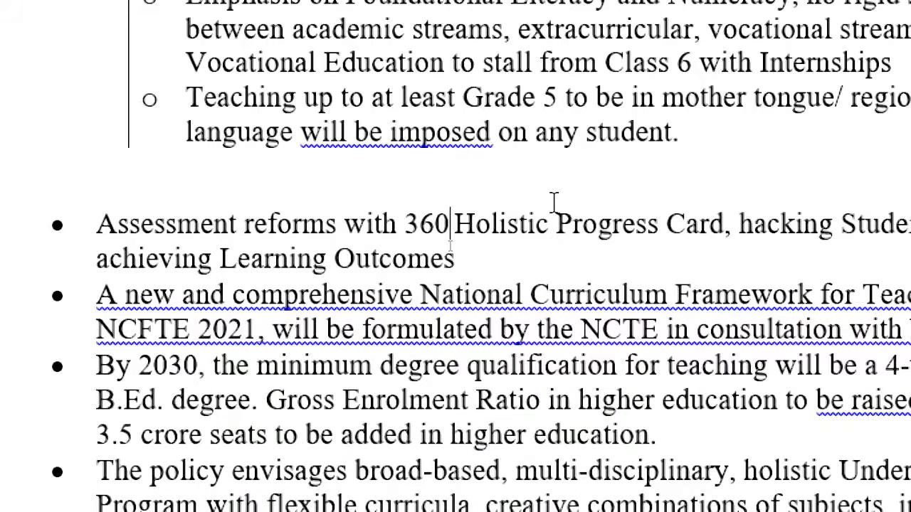
type("o")
key("shift+Left")
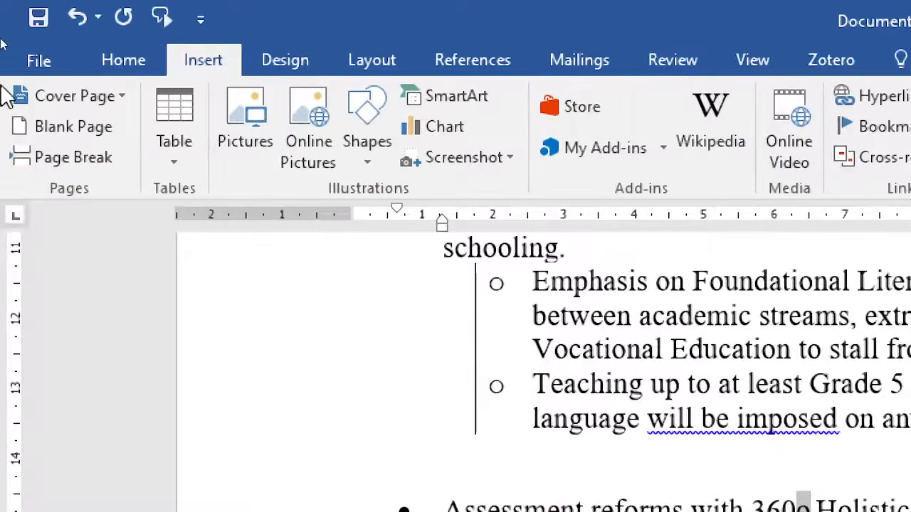
left_click(100, 61)
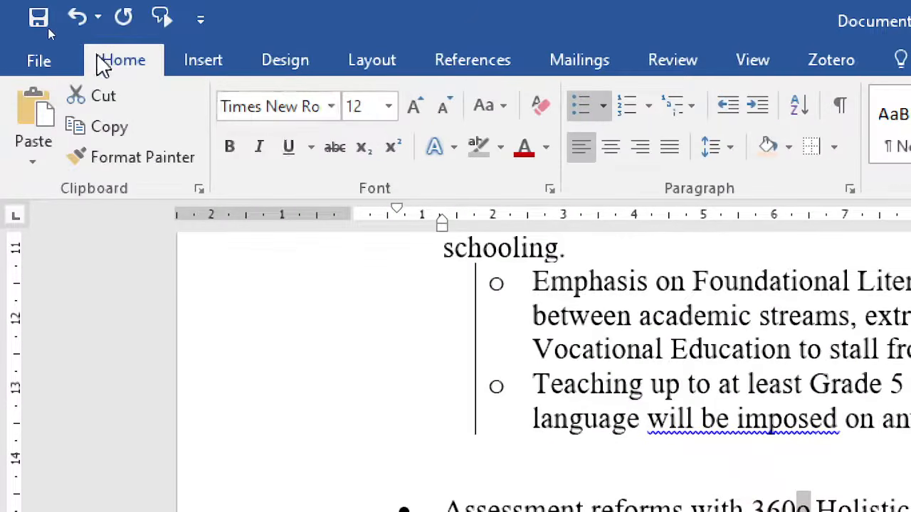
left_click(395, 147)
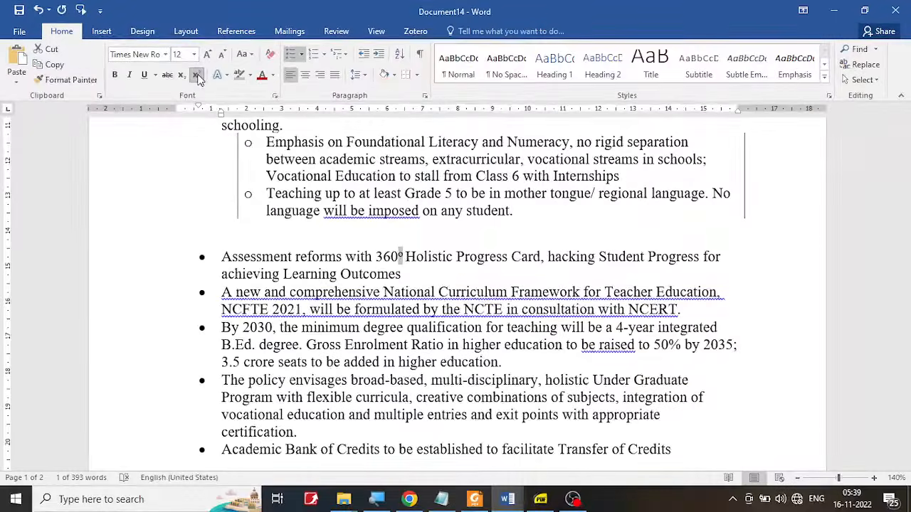
- Compare the "Assessment reforms" bullet with the reference PDF and bold the words from "360" through "Holistic Progress Card"
left_click(540, 499)
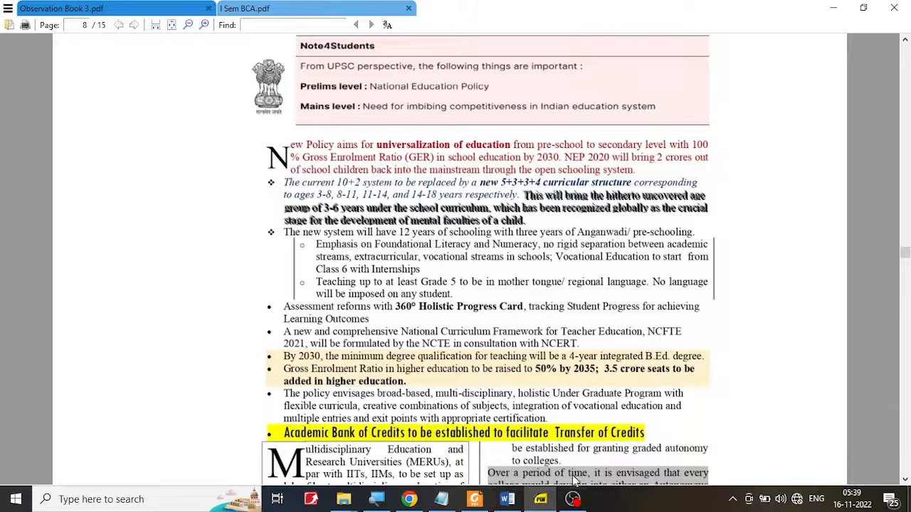
left_click(507, 499)
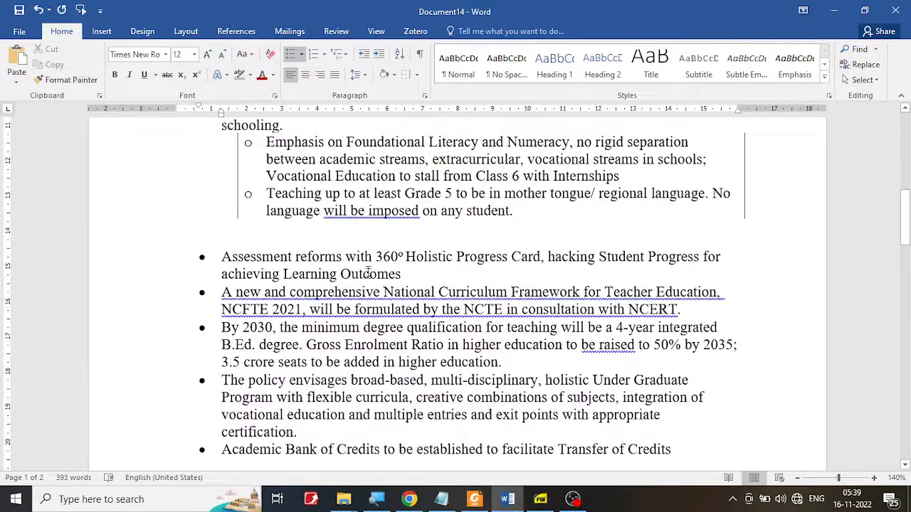
left_click_drag(376, 257, 541, 258)
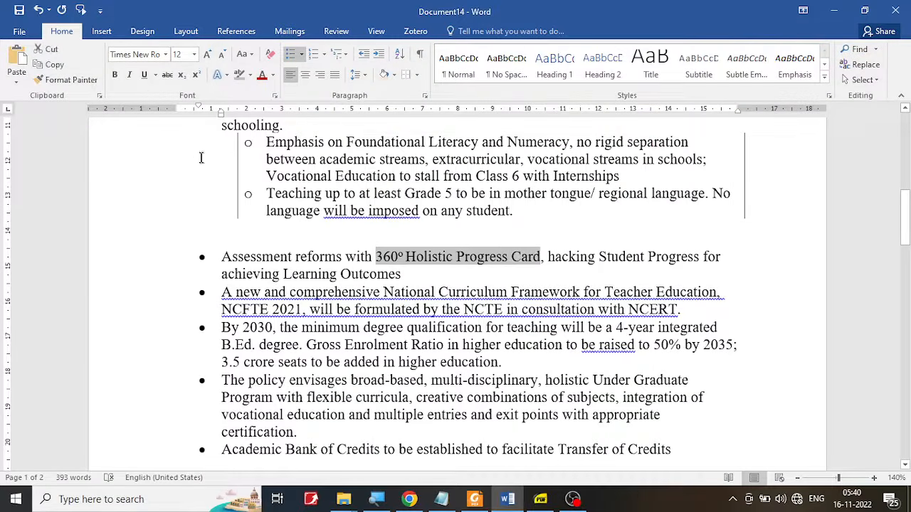
left_click(113, 74)
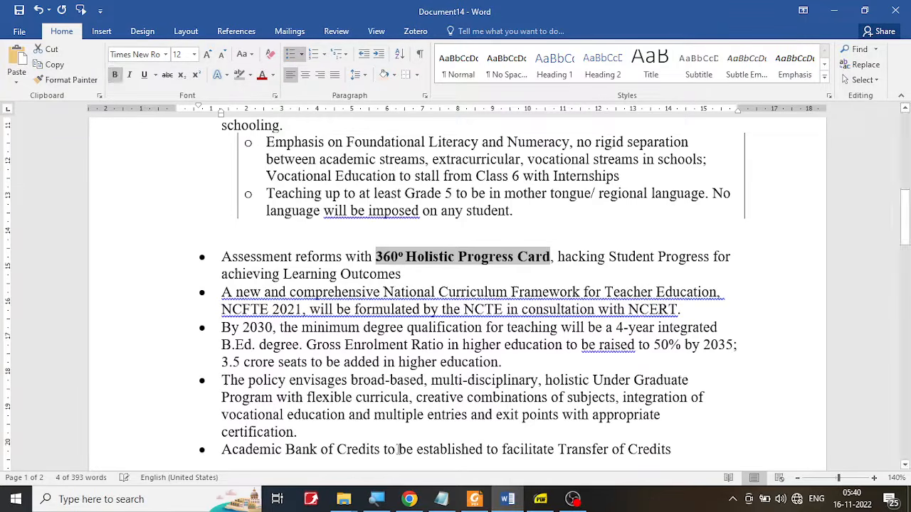
- Check the reference PDF and split the "By 2030" bullet so "Gross Enrolment Ratio in higher education" starts its own bullet
left_click(540, 499)
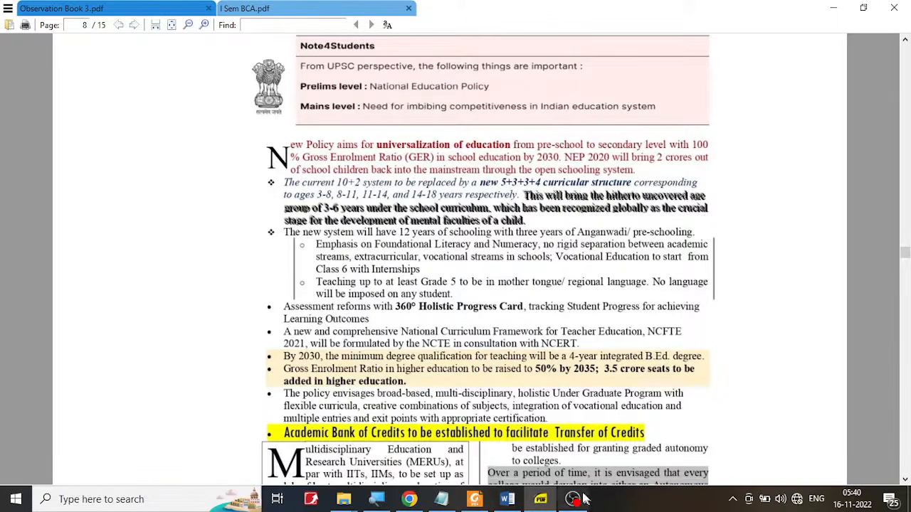
left_click(507, 500)
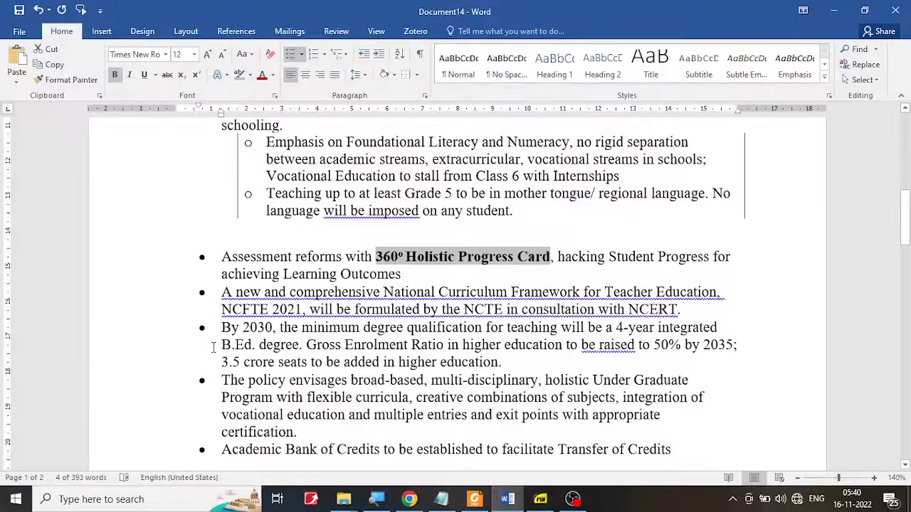
left_click_drag(221, 328, 612, 367)
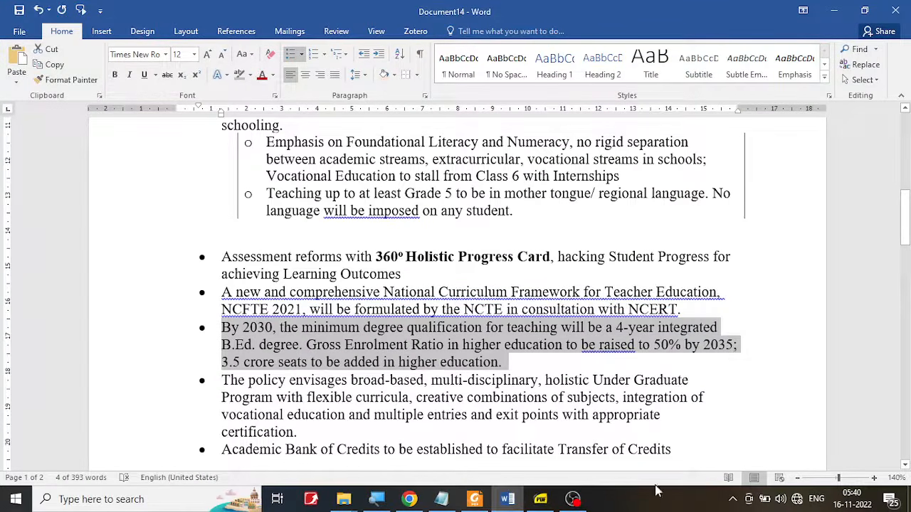
left_click(541, 500)
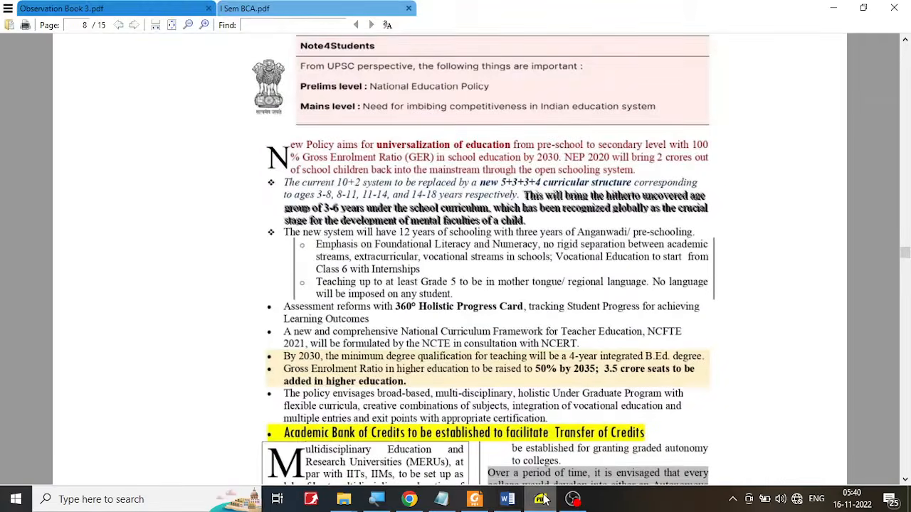
left_click(542, 499)
left_click(448, 370)
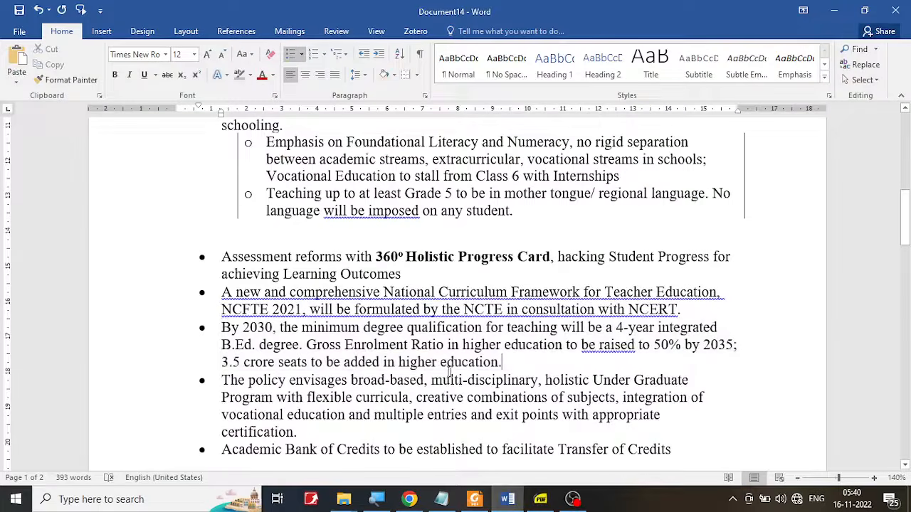
key("Return")
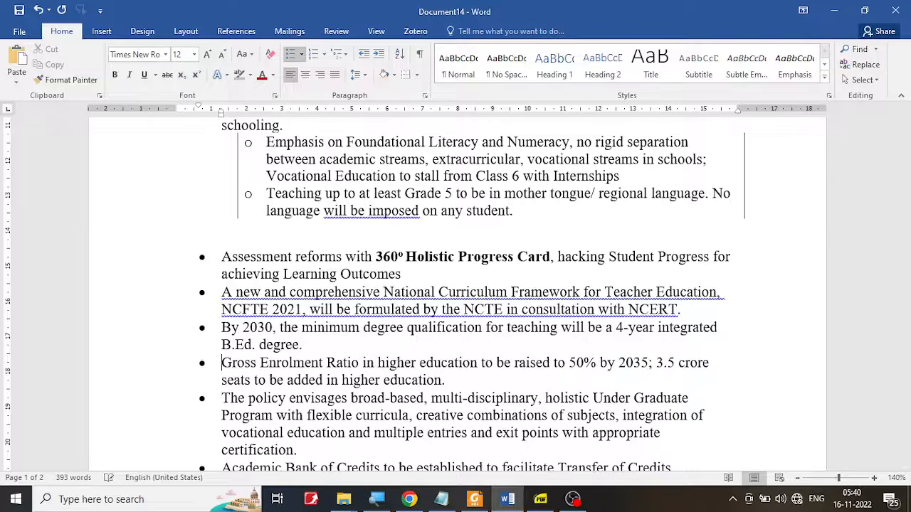
- Shade the "By 2030" and "Gross Enrolment Ratio" bullets with the lightest gold theme colour, matching the reference PDF
left_click(540, 500)
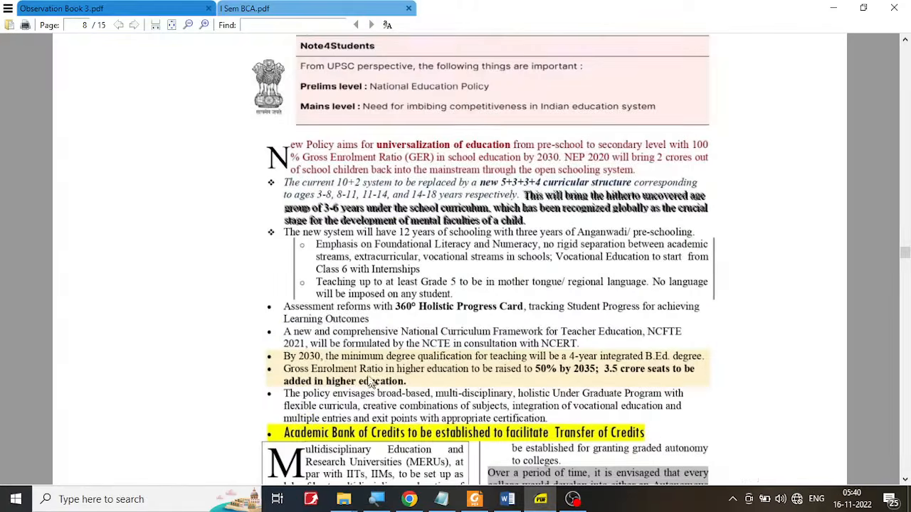
left_click(540, 499)
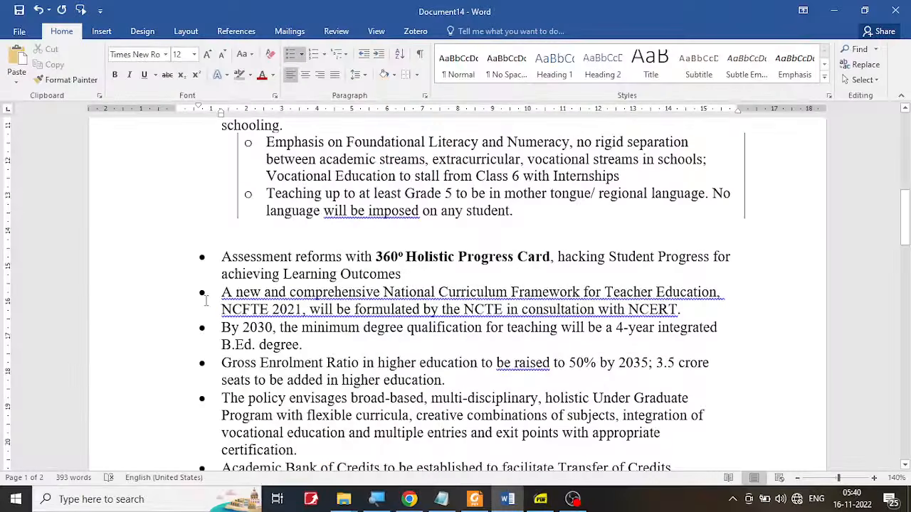
left_click_drag(225, 328, 458, 377)
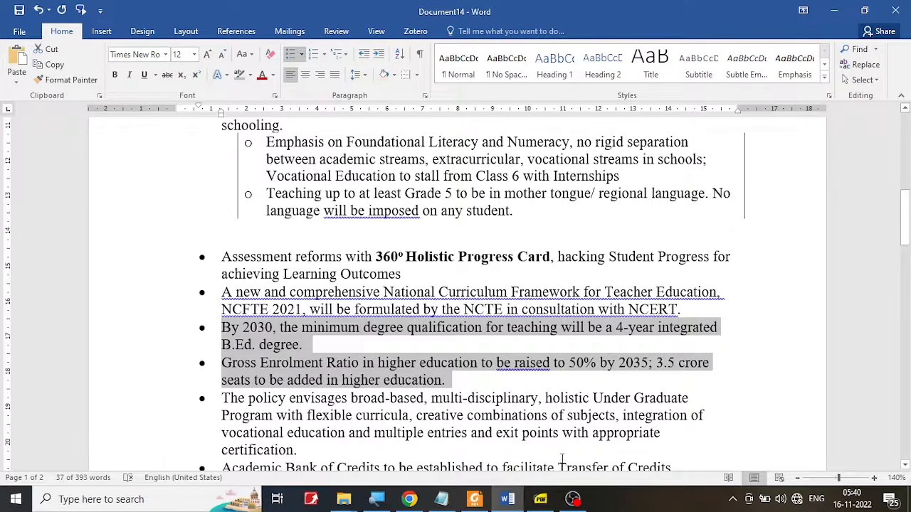
left_click(541, 499)
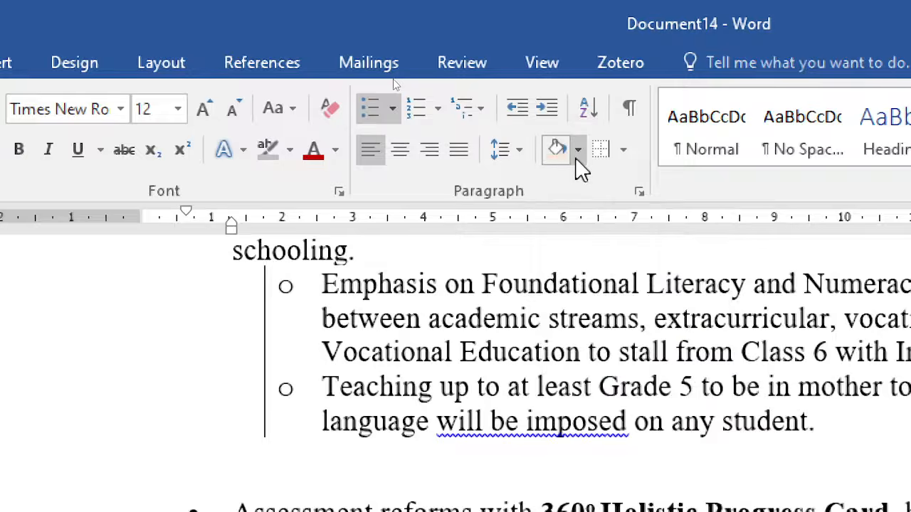
left_click(577, 159)
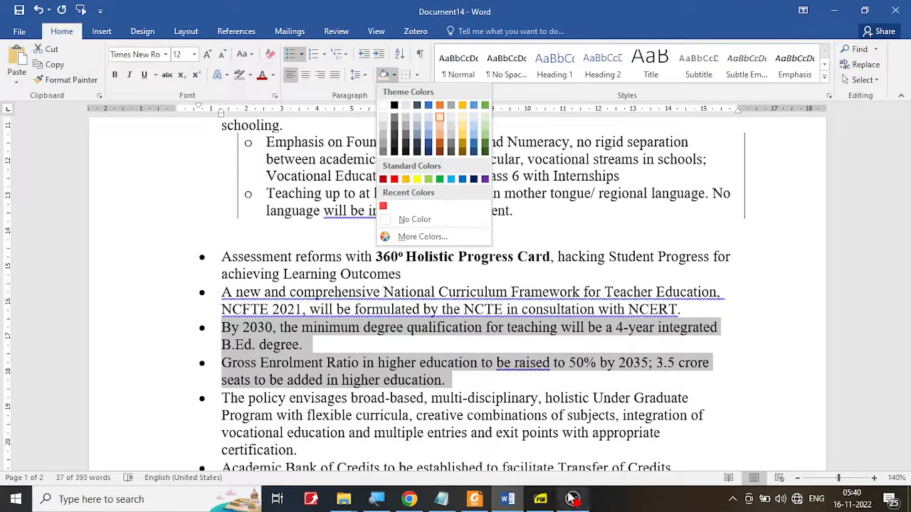
left_click(541, 499)
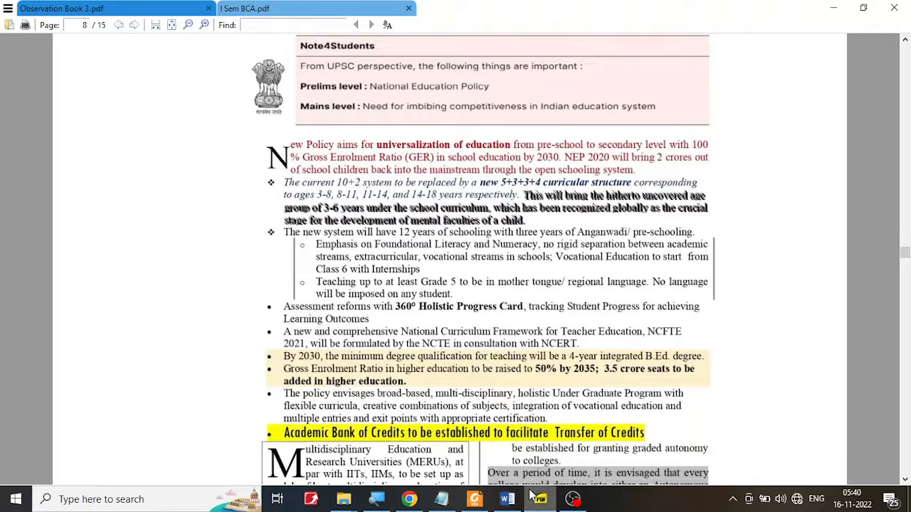
left_click(542, 501)
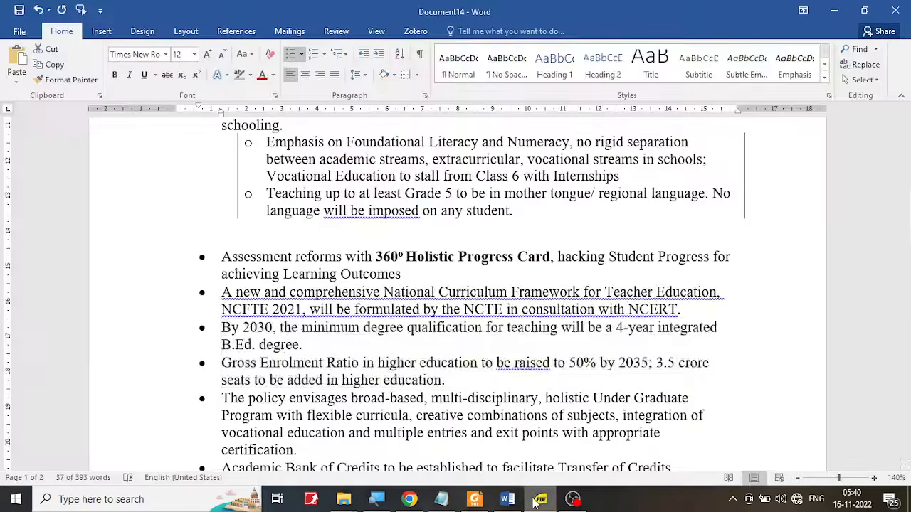
left_click(395, 76)
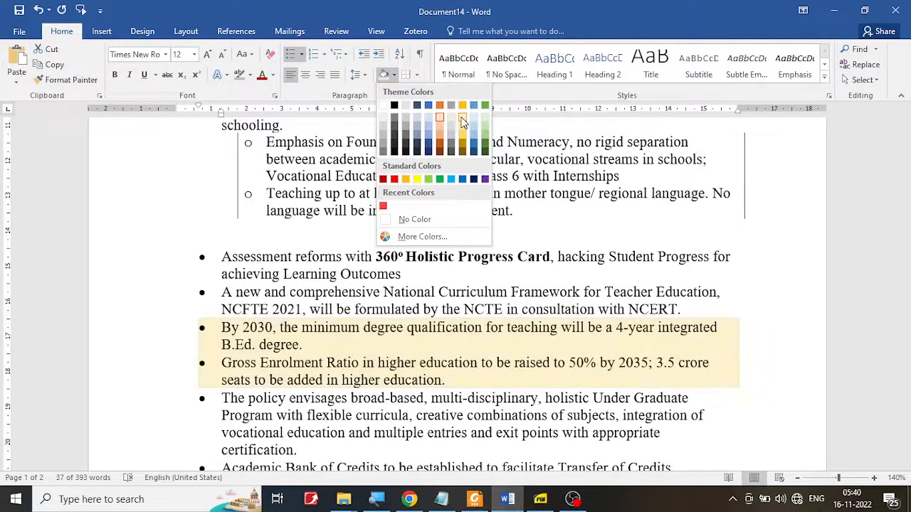
left_click(463, 121)
left_click(445, 420)
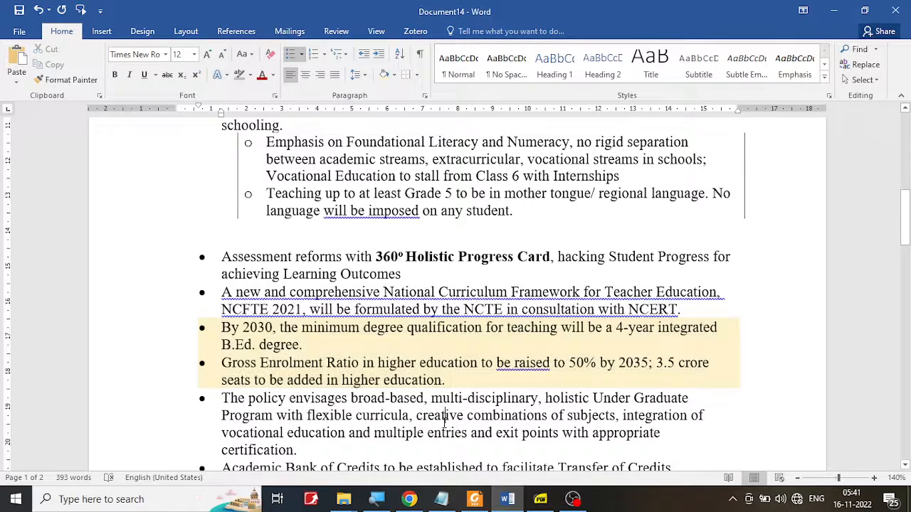
- Compare the shaded bullets with the reference PDF and bold "50% by 2035; 3.5 crore seats to be added in higher education."
left_click(542, 501)
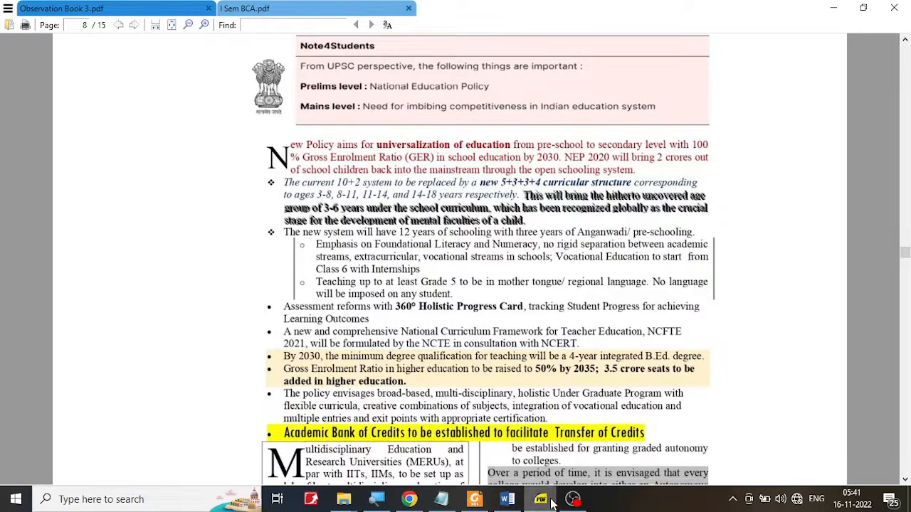
left_click(506, 499)
left_click_drag(573, 361, 580, 378)
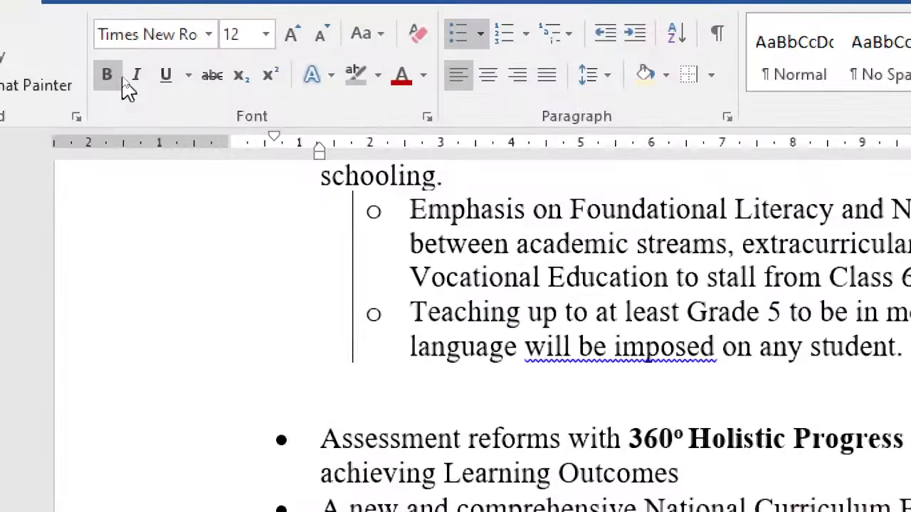
left_click(115, 75)
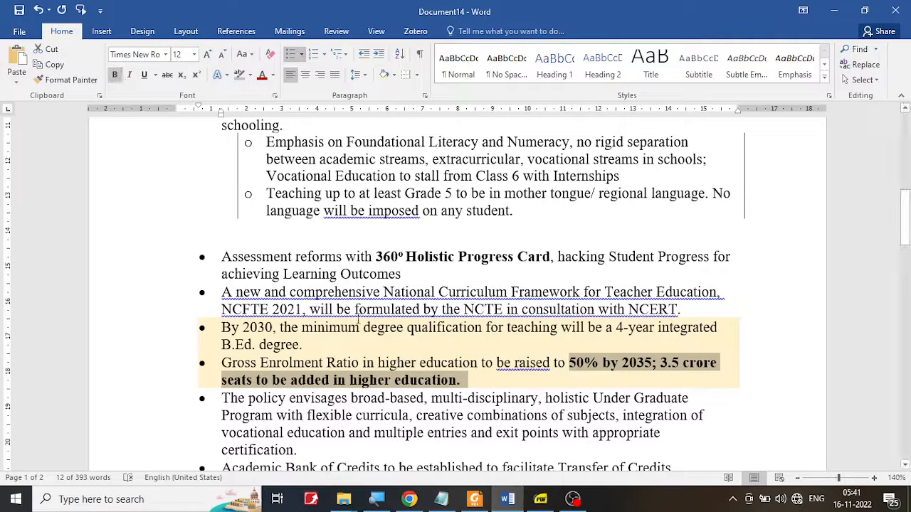
- Check the reference PDF and highlight the "Academic Bank of Credits" bullet text in yellow
left_click(540, 499)
scroll(480, 363, "down", 1)
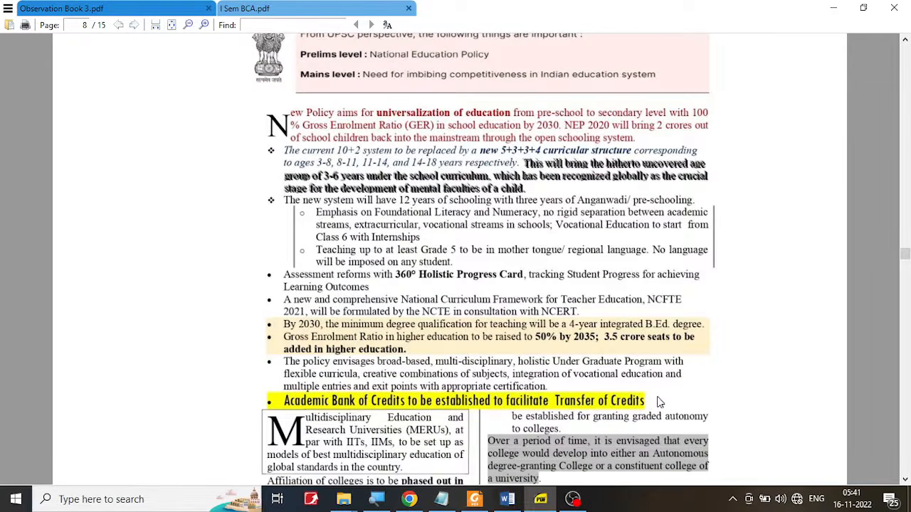
left_click(507, 499)
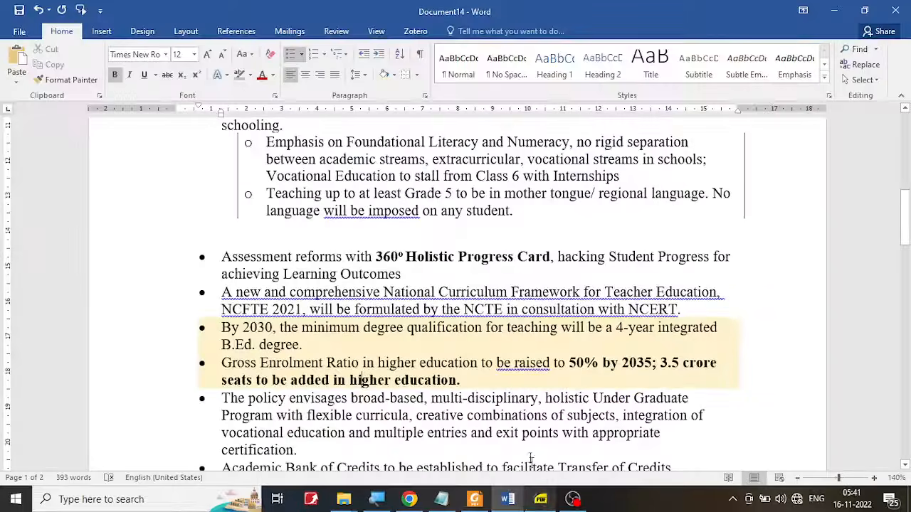
scroll(524, 417, "down", 2)
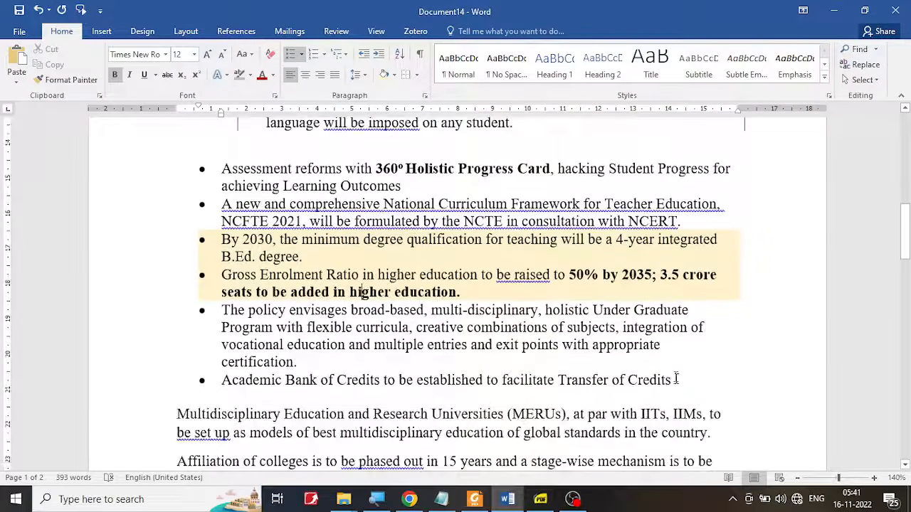
left_click_drag(675, 380, 208, 381)
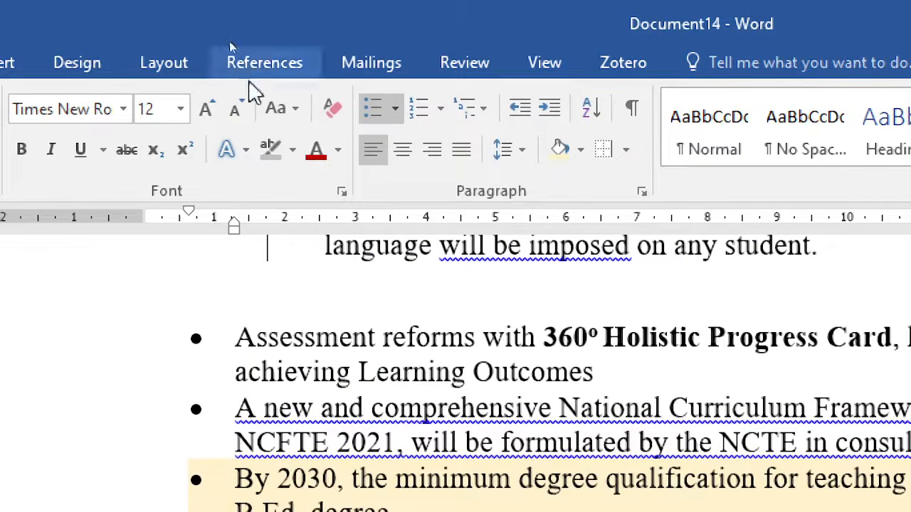
left_click(291, 150)
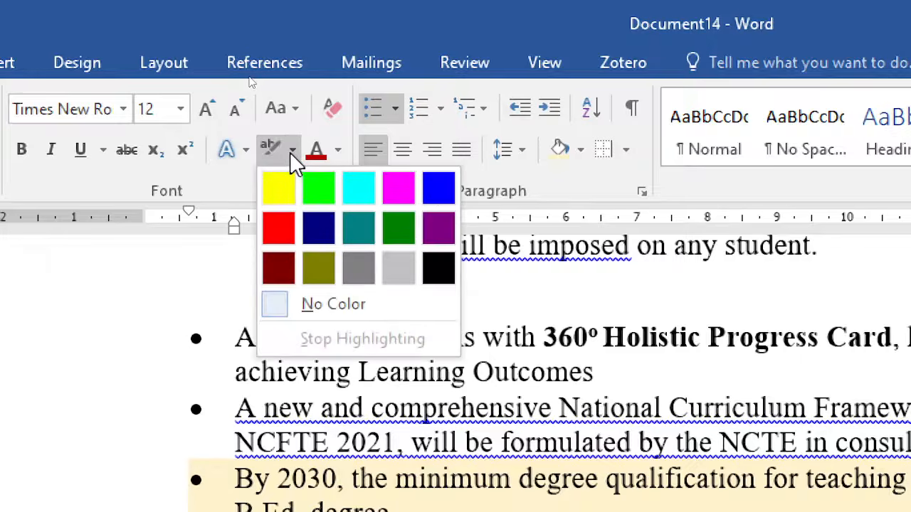
left_click(242, 202)
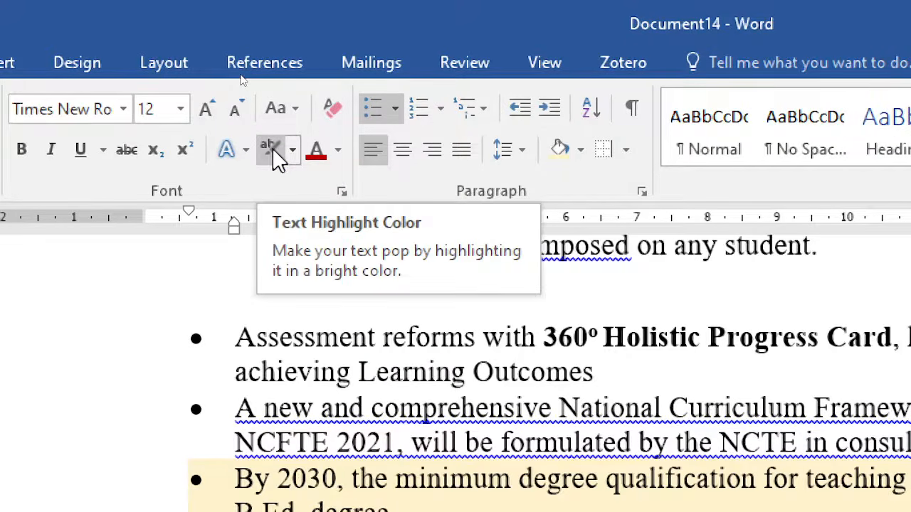
left_click(292, 150)
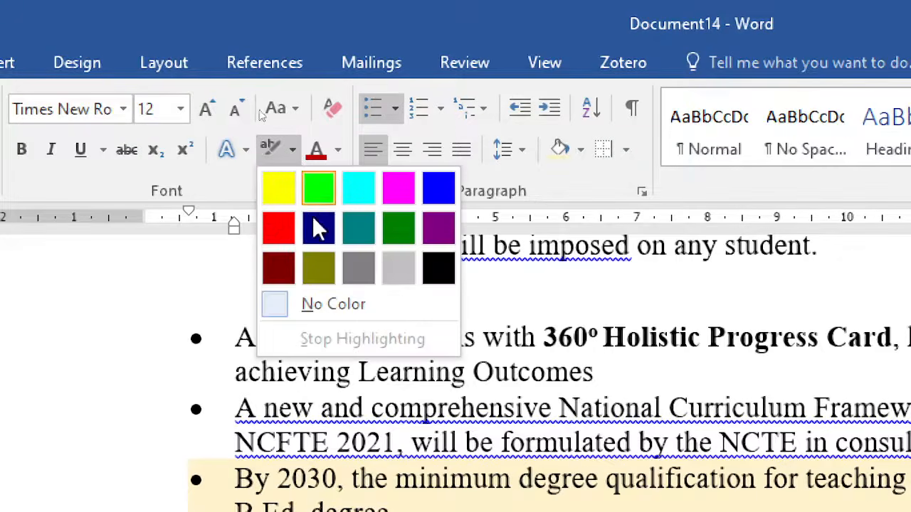
left_click(274, 192)
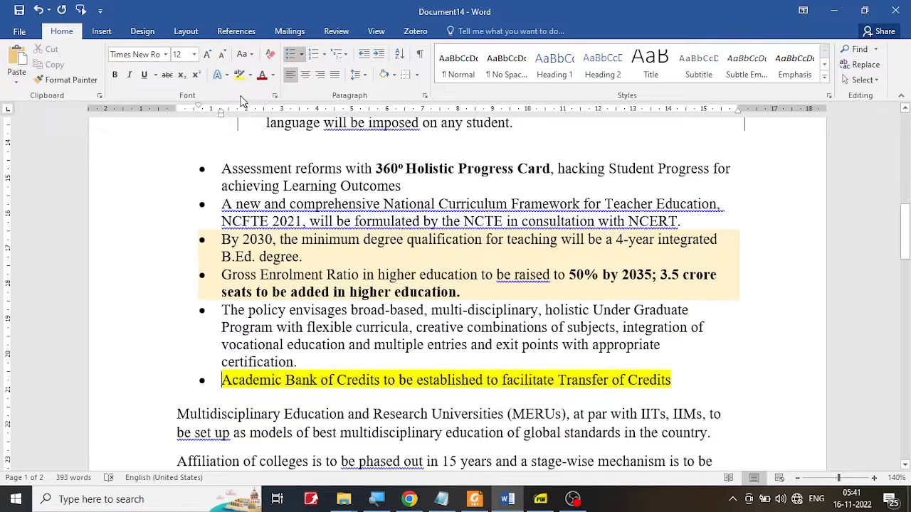
- Bold the "Academic Bank of Credits" bullet, try a 16 pt font size, and reduce it back to 12 pt
triple_click(280, 381)
left_click(123, 74)
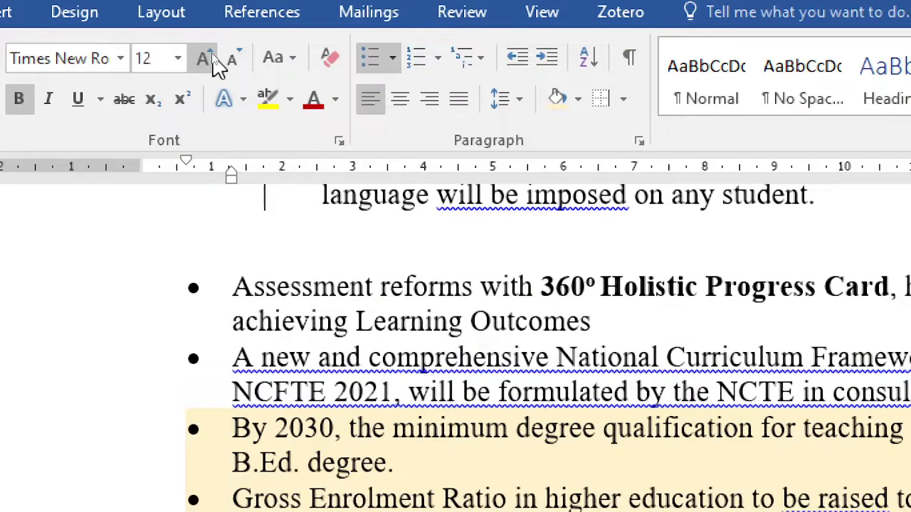
left_click(212, 59)
left_click(212, 59)
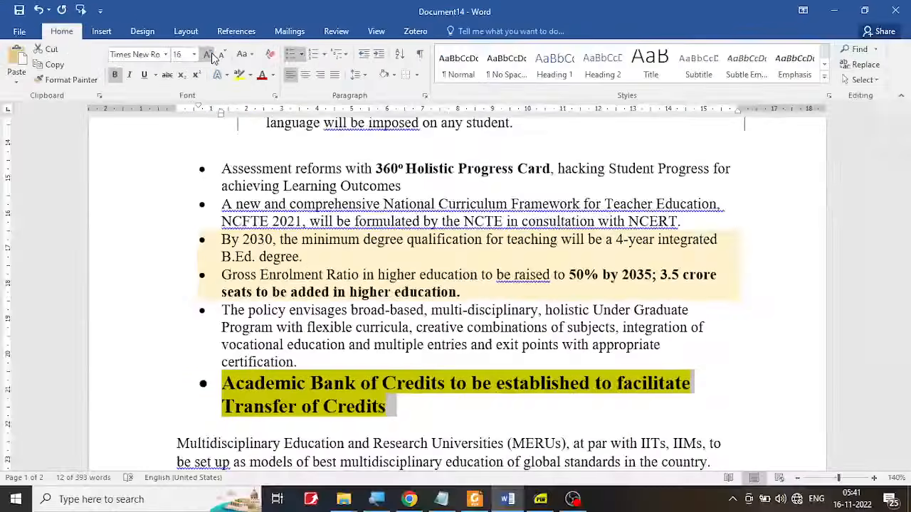
left_click(223, 58)
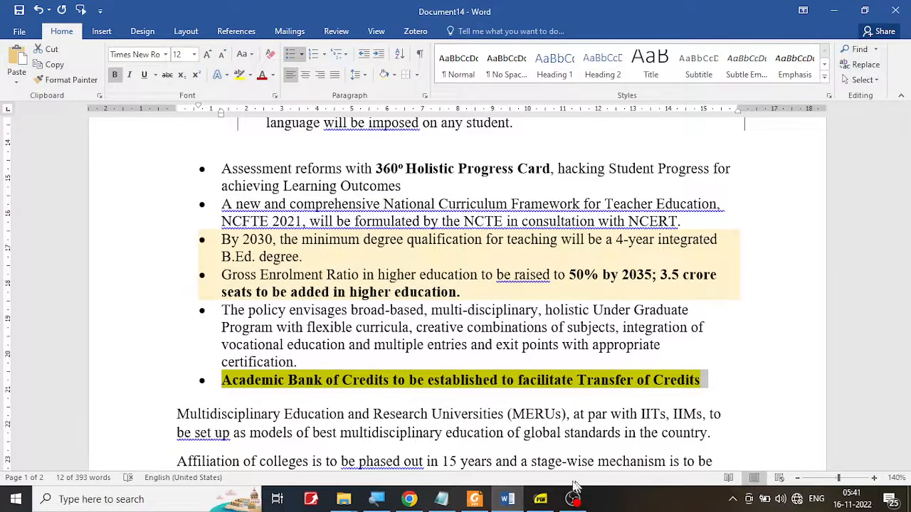
- Set the "Academic Bank of Credits" bullet to Lucida Bright at 11 pt and compare it with the reference PDF
left_click(539, 501)
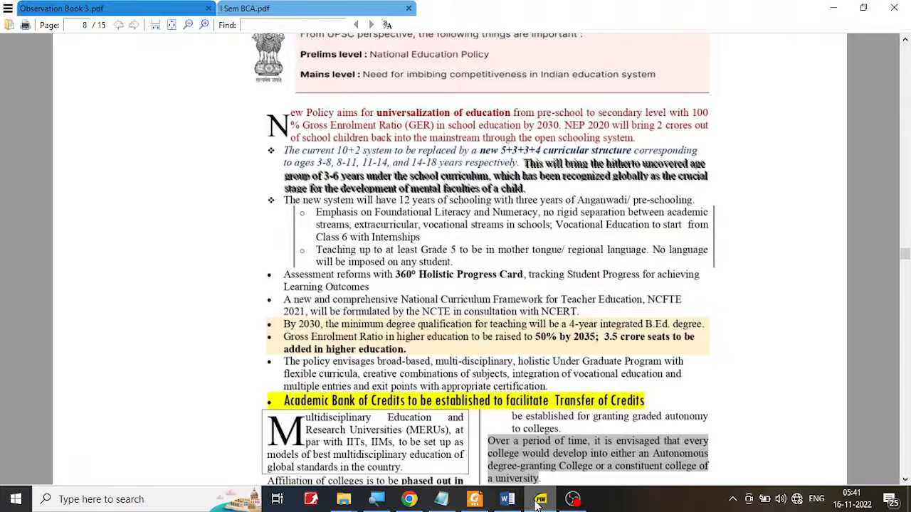
left_click(539, 501)
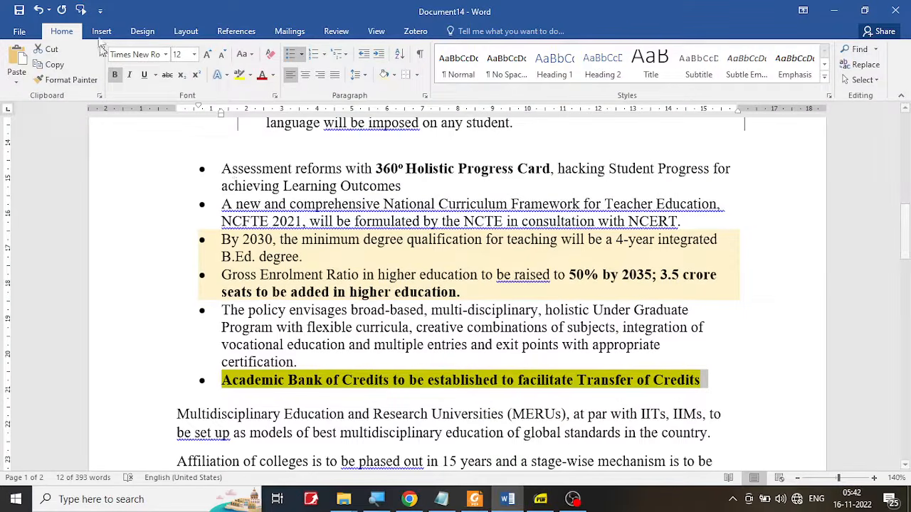
left_click(166, 55)
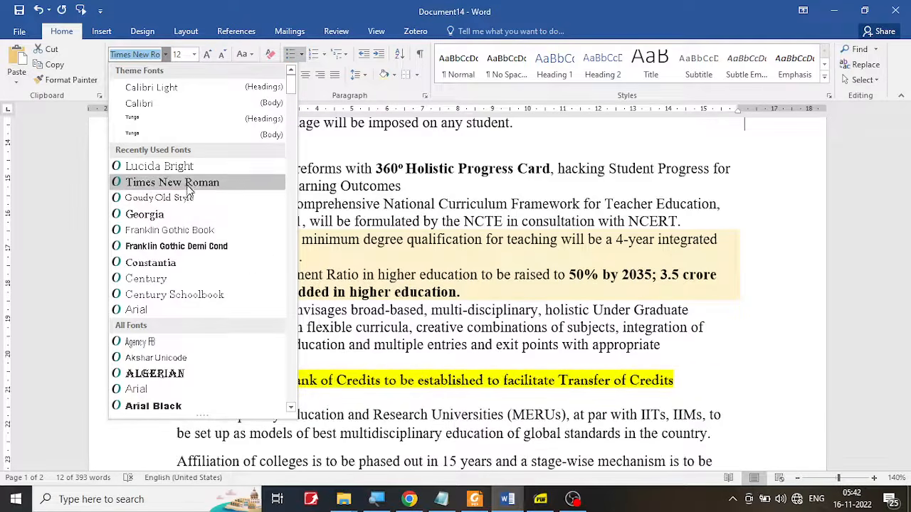
left_click(159, 167)
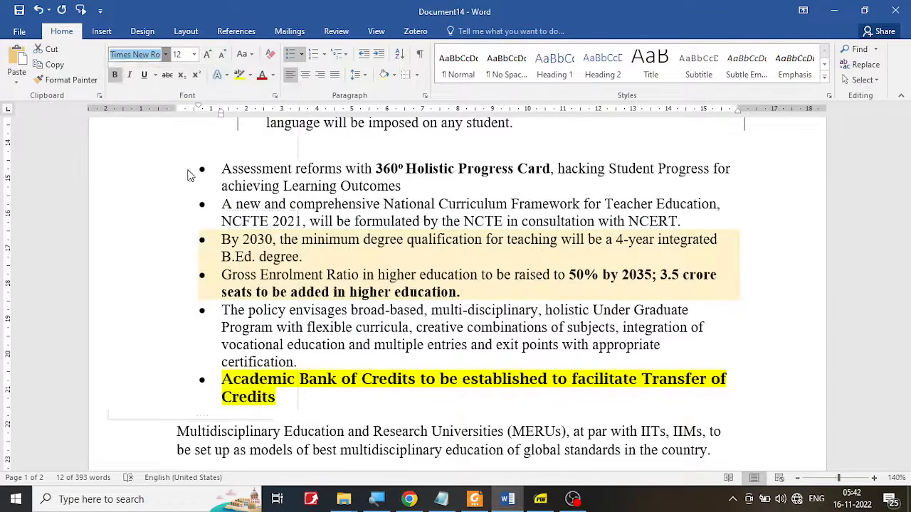
left_click(222, 55)
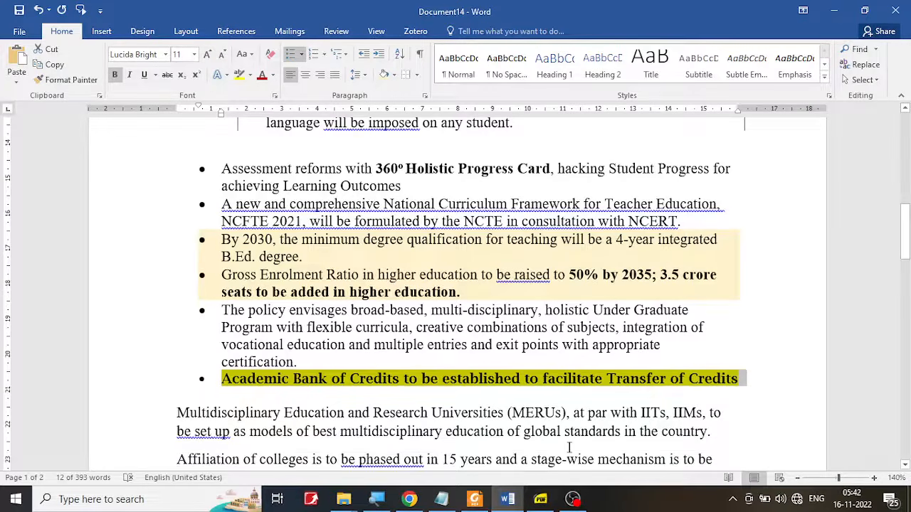
left_click(541, 499)
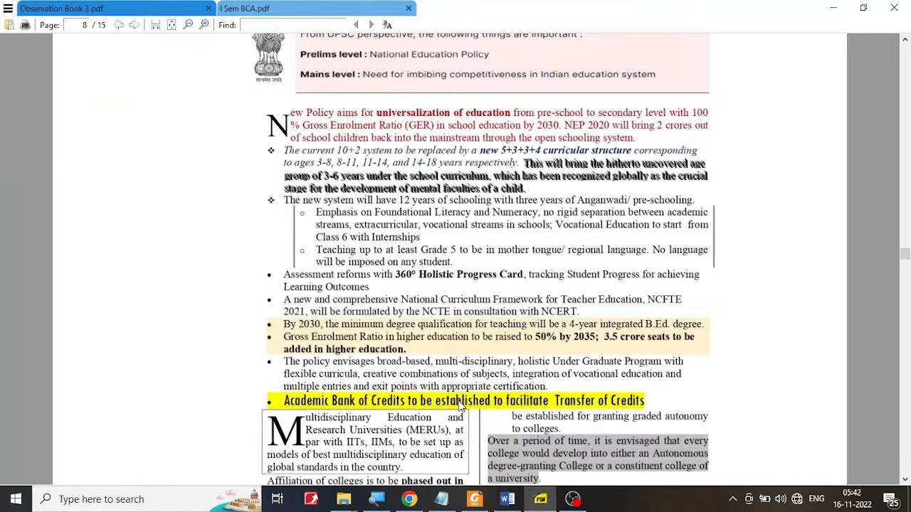
- Compare the "Academic Bank of Credits" bullet with the reference PDF and examine the formatting of the two-column section below it
left_click(543, 502)
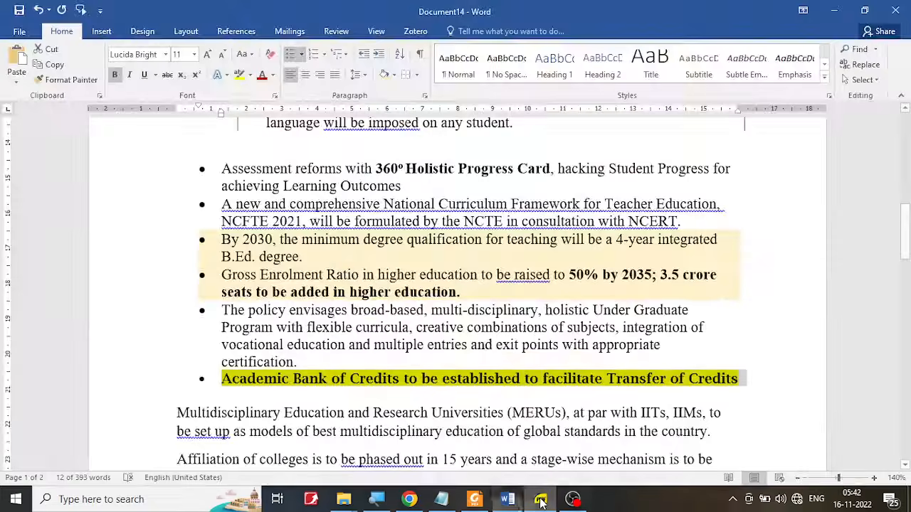
left_click(533, 403)
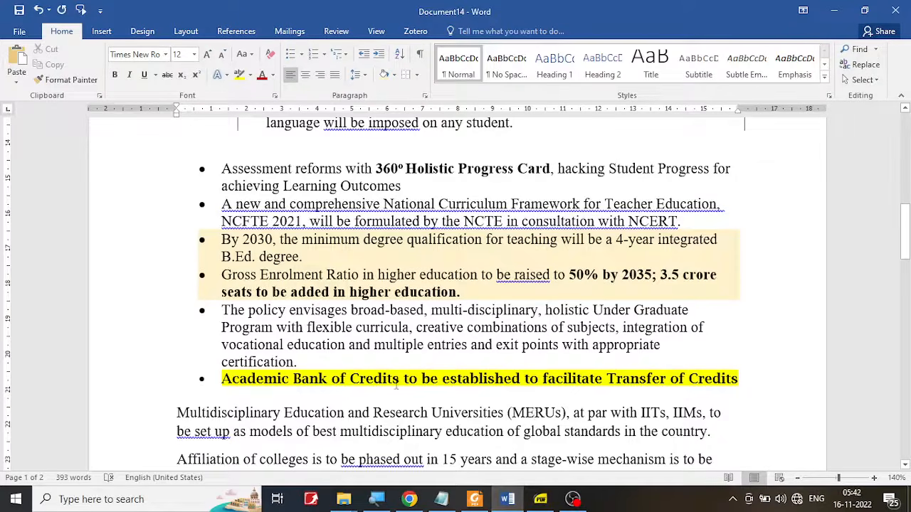
left_click(541, 499)
scroll(470, 405, "down", 3)
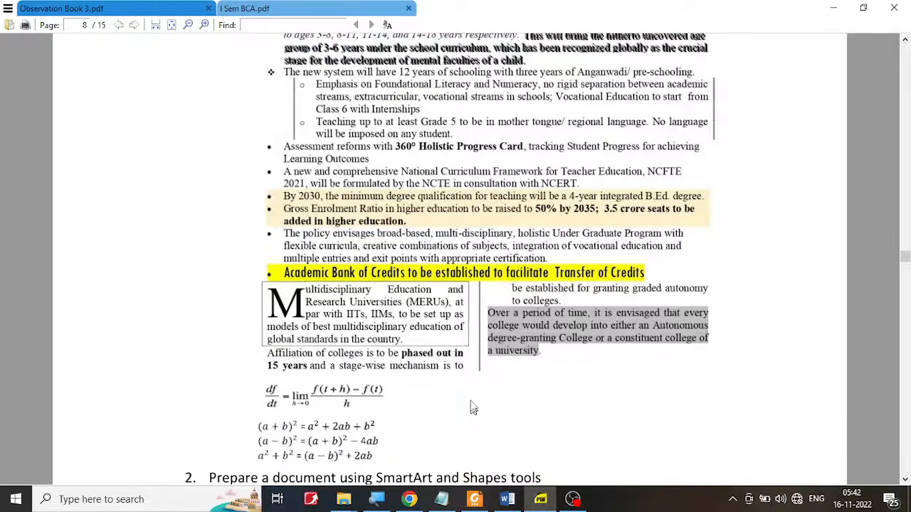
scroll(455, 363, "down", 1)
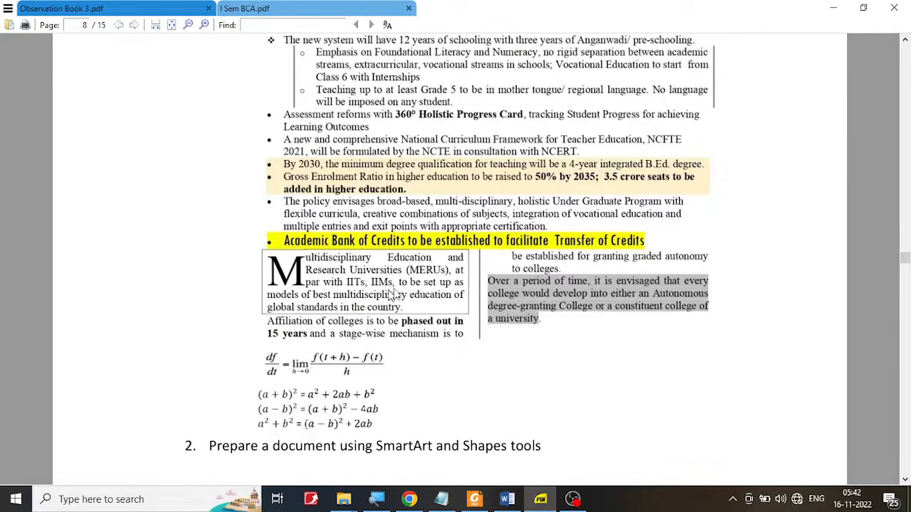
- Lay out the three paragraphs from "Multidisciplinary Education" to "constituent college of a university" in two equal columns with a line between
left_click(507, 499)
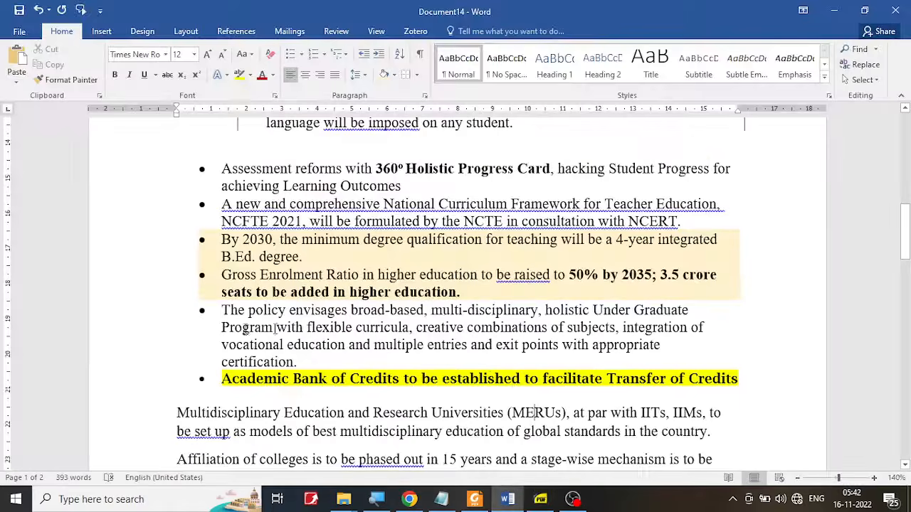
scroll(178, 236, "down", 3)
left_click_drag(178, 236, 647, 349)
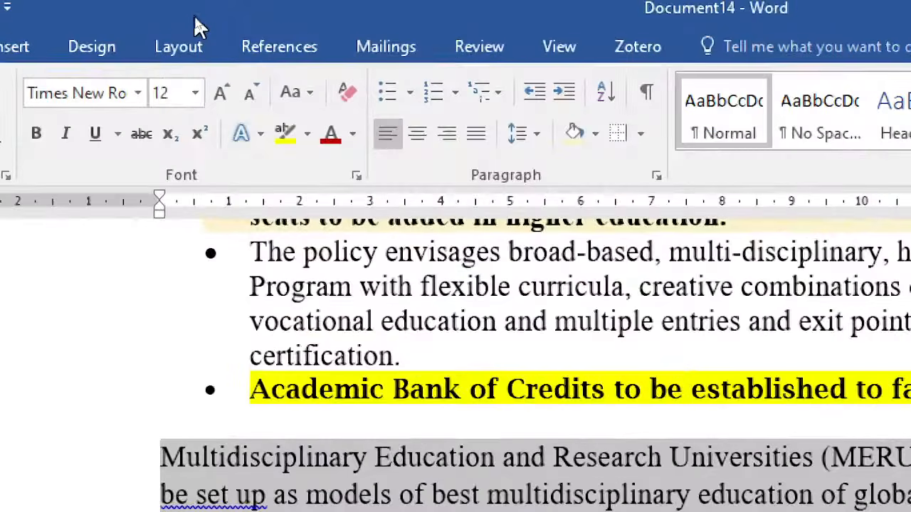
left_click(190, 32)
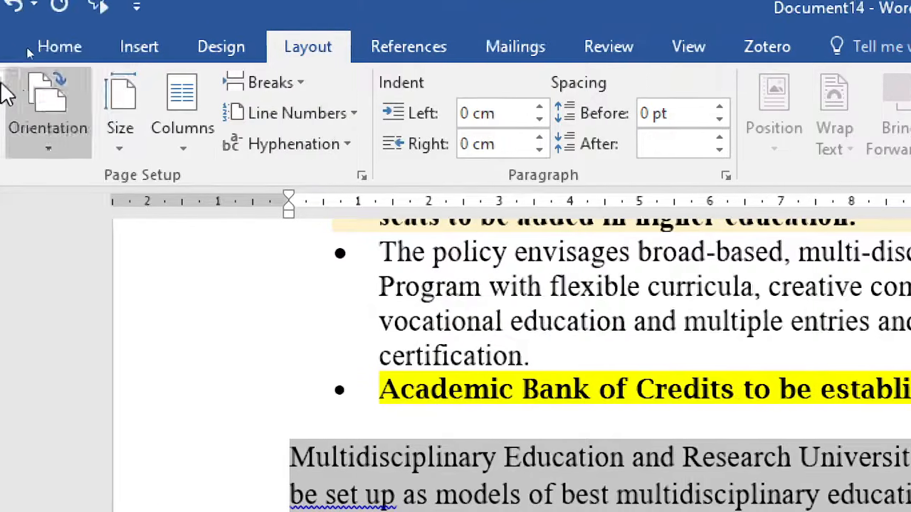
left_click(203, 146)
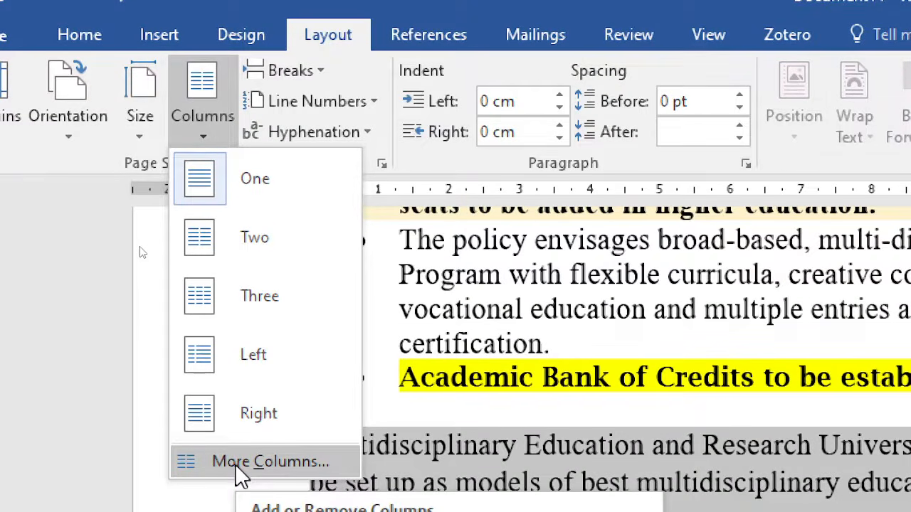
left_click(238, 469)
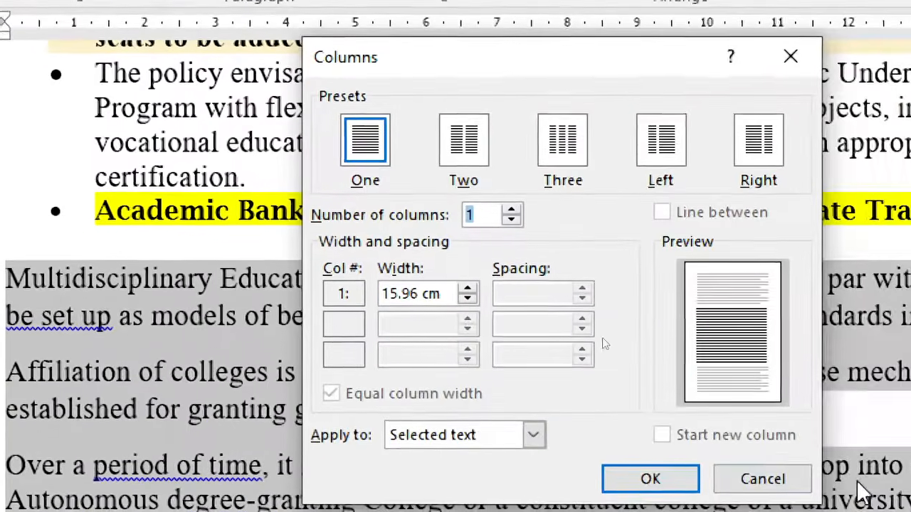
left_click(484, 153)
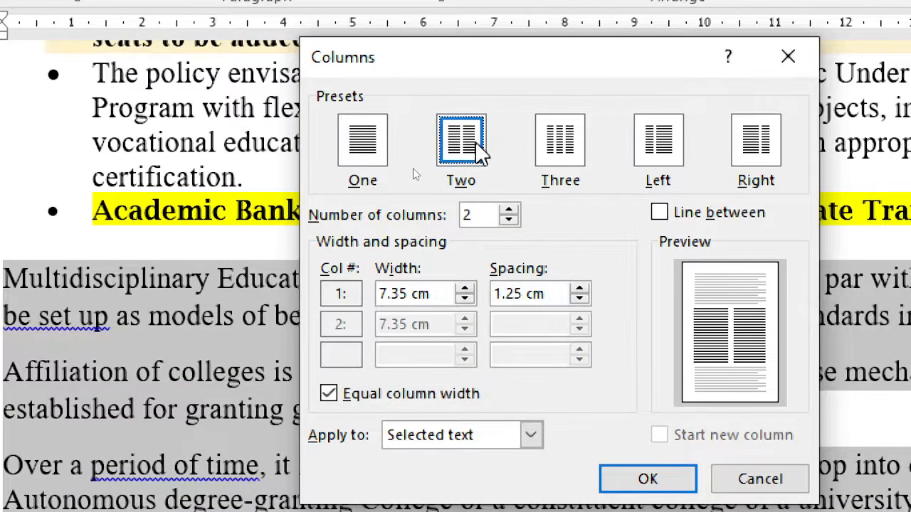
left_click(659, 212)
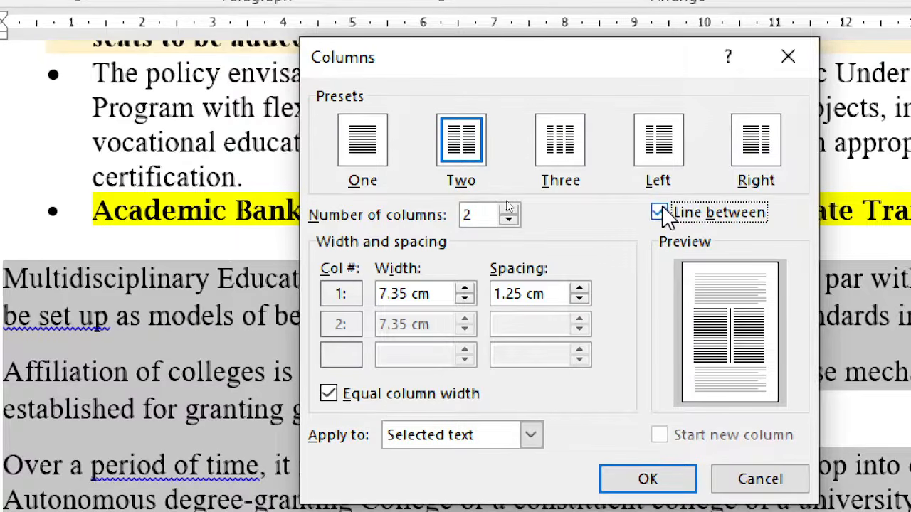
left_click(647, 479)
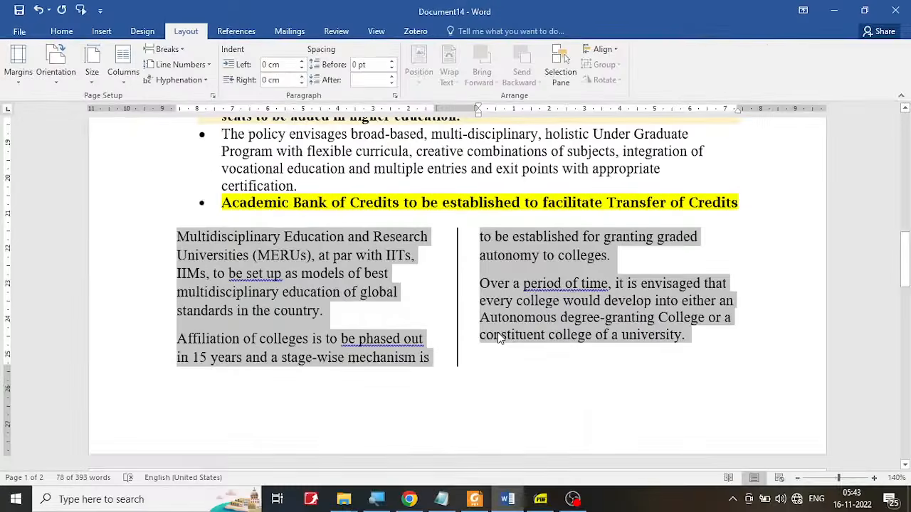
left_click(411, 297)
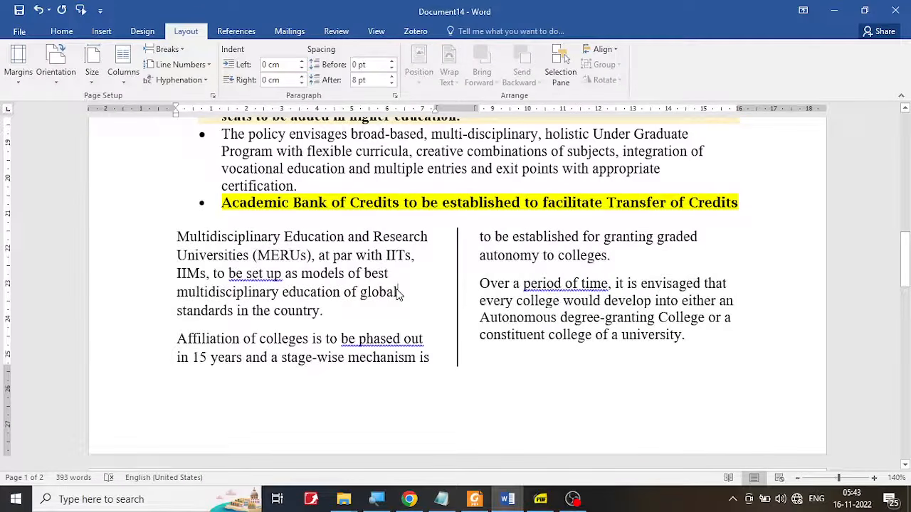
- Check the reference PDF and apply a Dropped drop cap to the "M" of "Multidisciplinary"
left_click(541, 499)
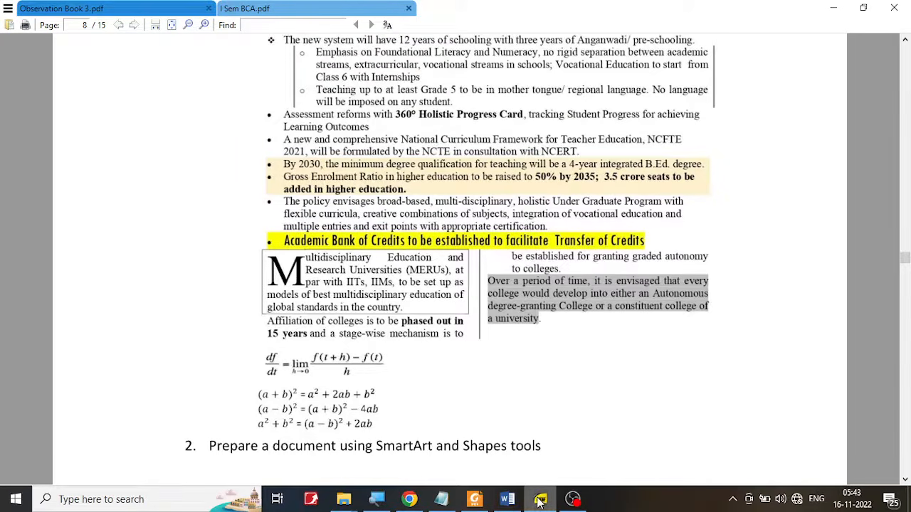
left_click(507, 499)
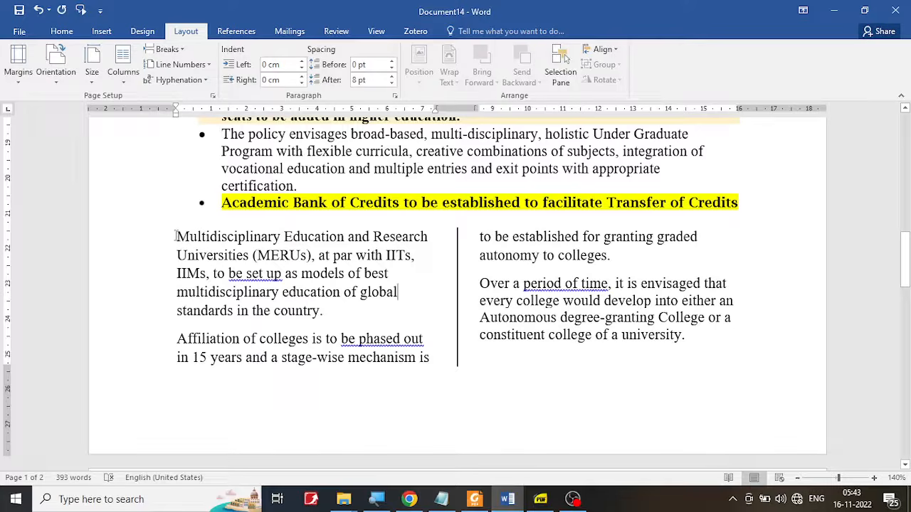
left_click_drag(175, 237, 191, 235)
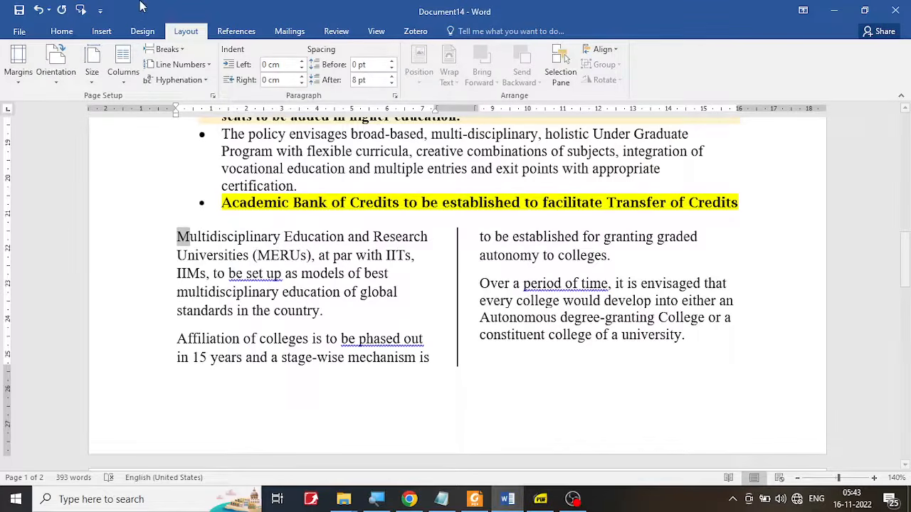
left_click(102, 33)
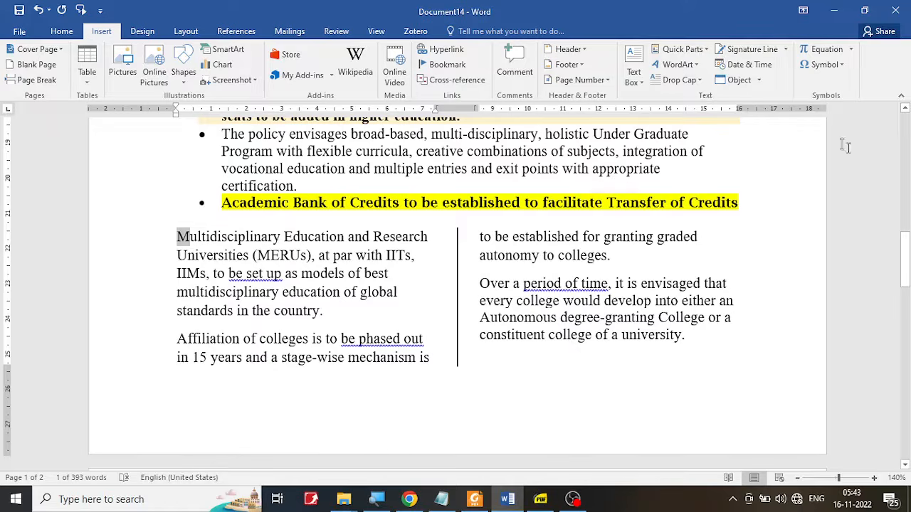
left_click(700, 81)
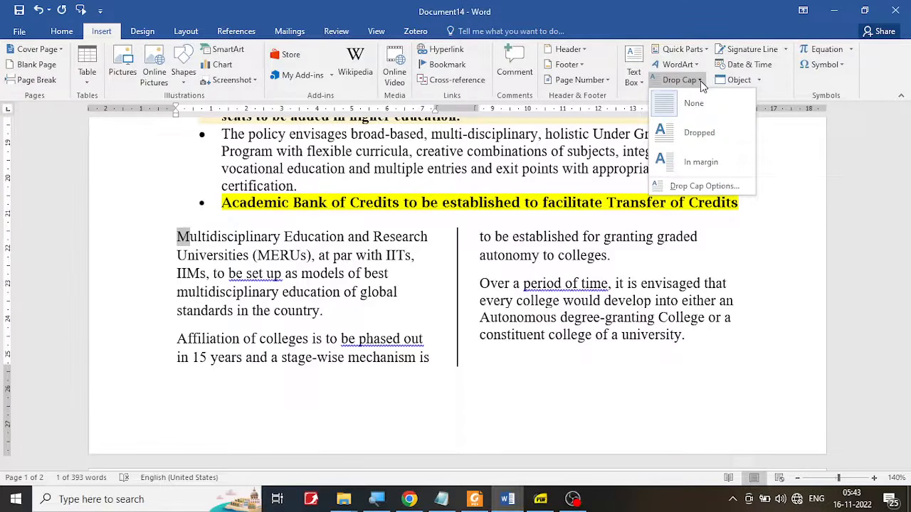
left_click(696, 137)
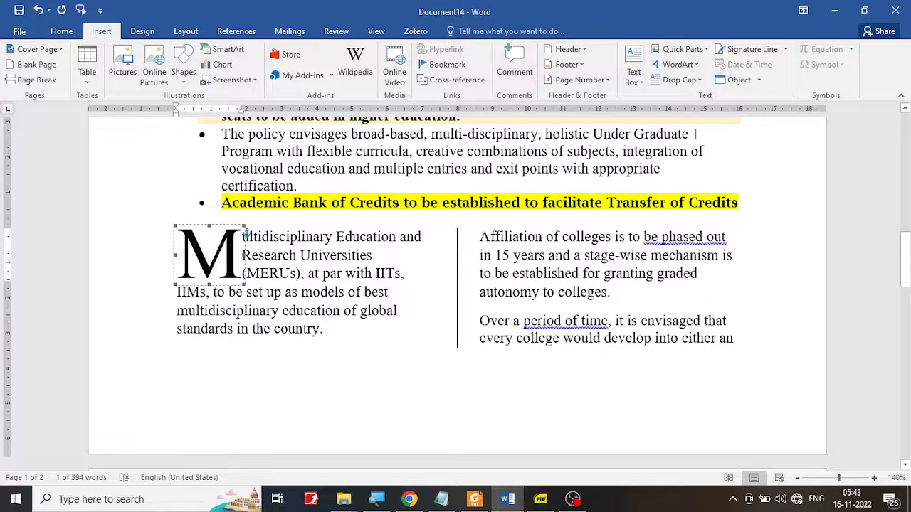
- Check the reference PDF, try outside borders on the "Multidisciplinary" paragraph including its drop cap, and undo the borders
left_click(541, 501)
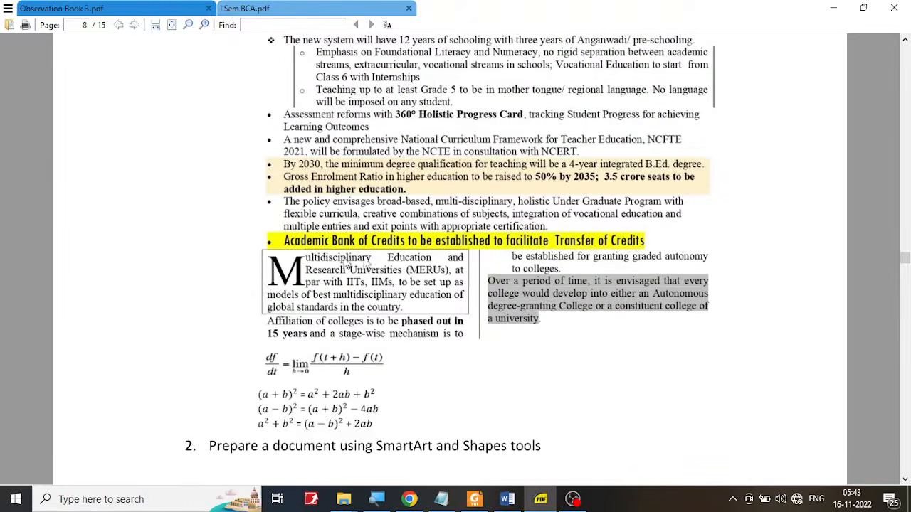
left_click(539, 498)
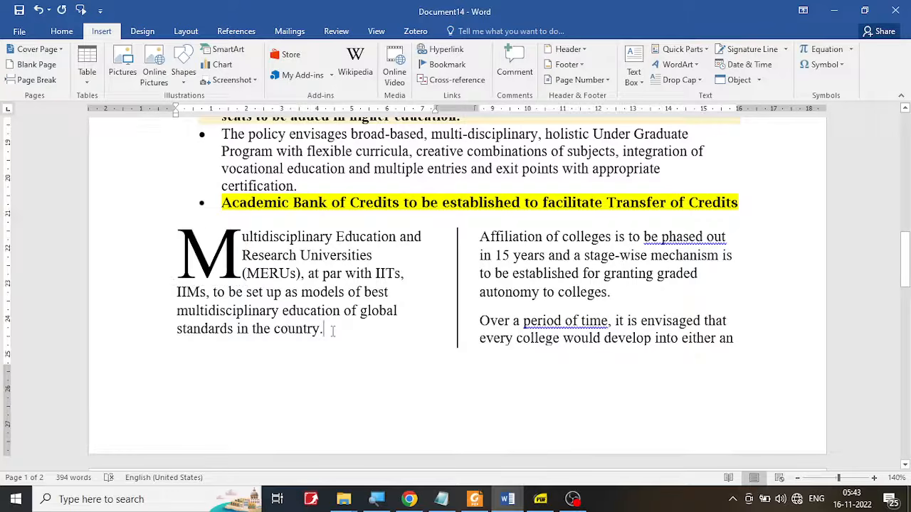
left_click_drag(331, 330, 206, 247)
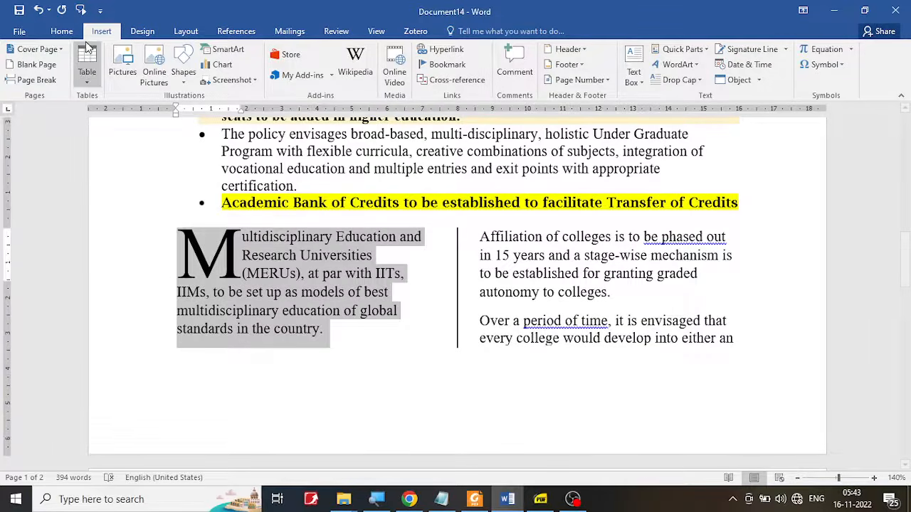
left_click(62, 31)
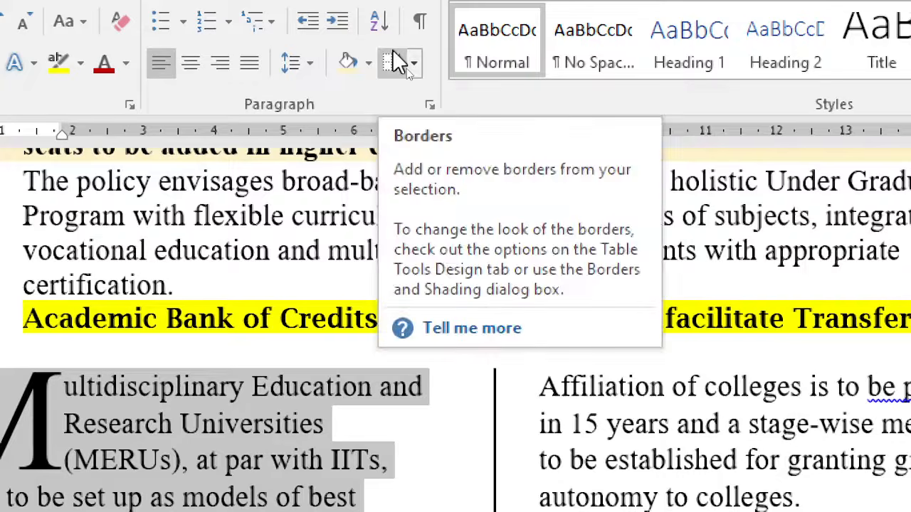
left_click(412, 62)
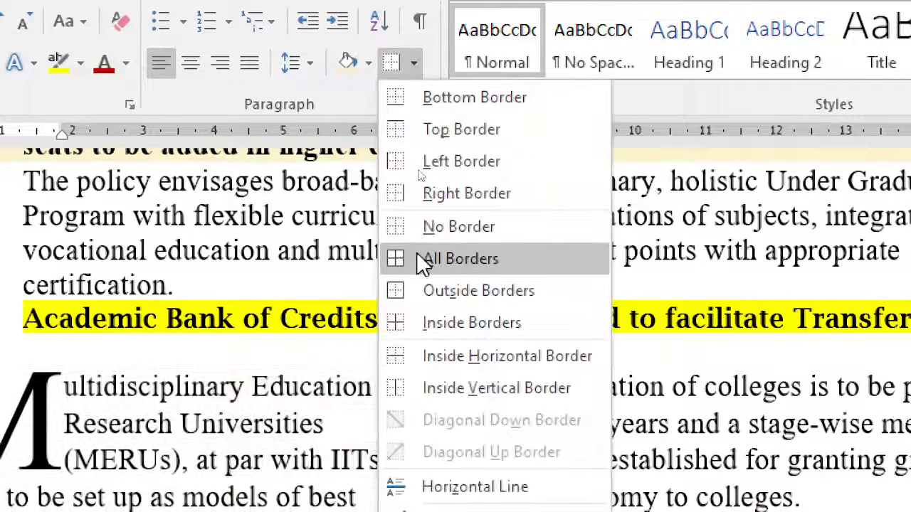
left_click(448, 289)
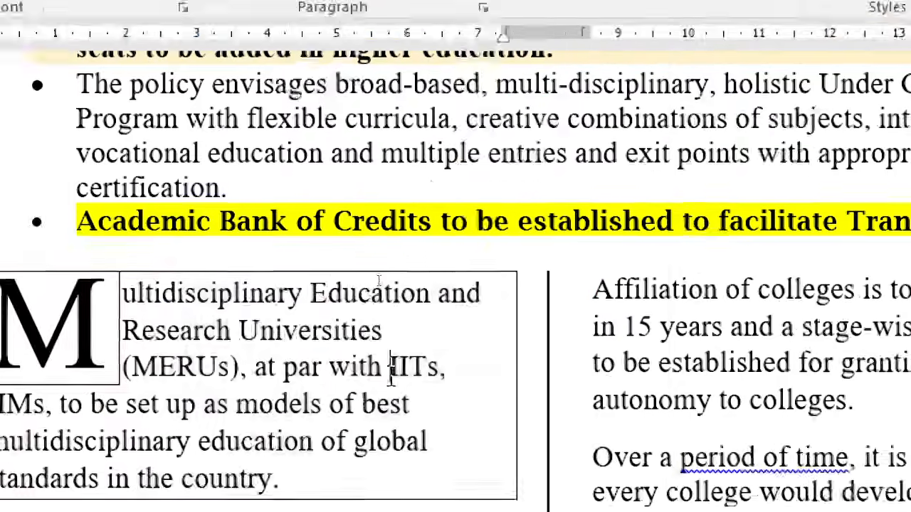
key("ctrl+z")
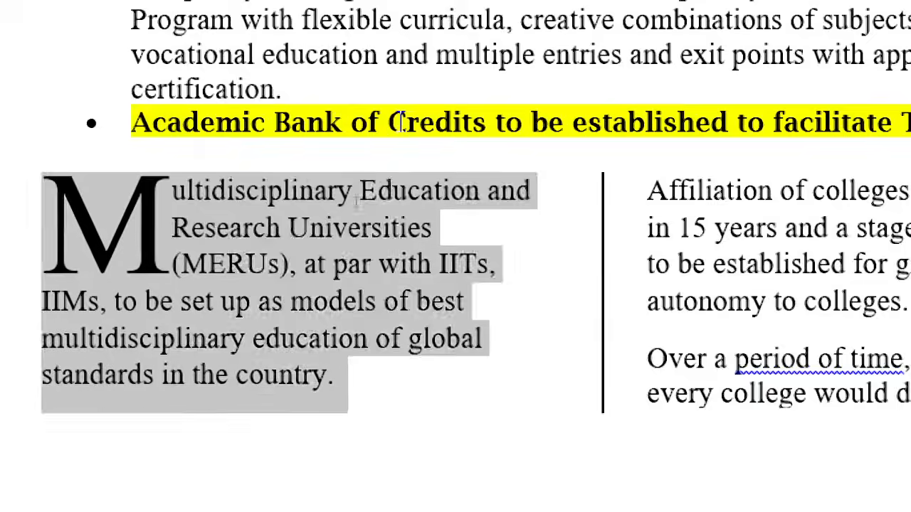
- Try the outside borders again on the reselected drop-cap paragraph, and undo both the borders and the drop cap
left_click(492, 283)
left_click_drag(692, 438, 187, 244)
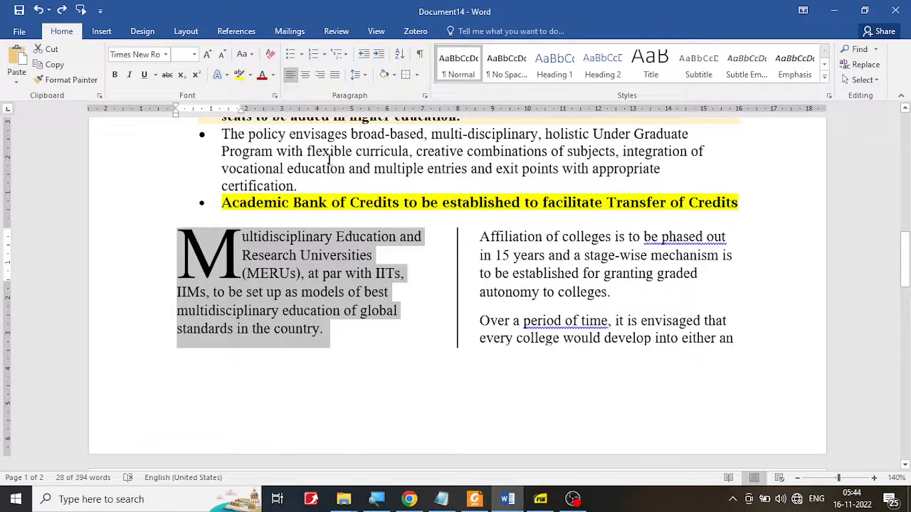
left_click(405, 74)
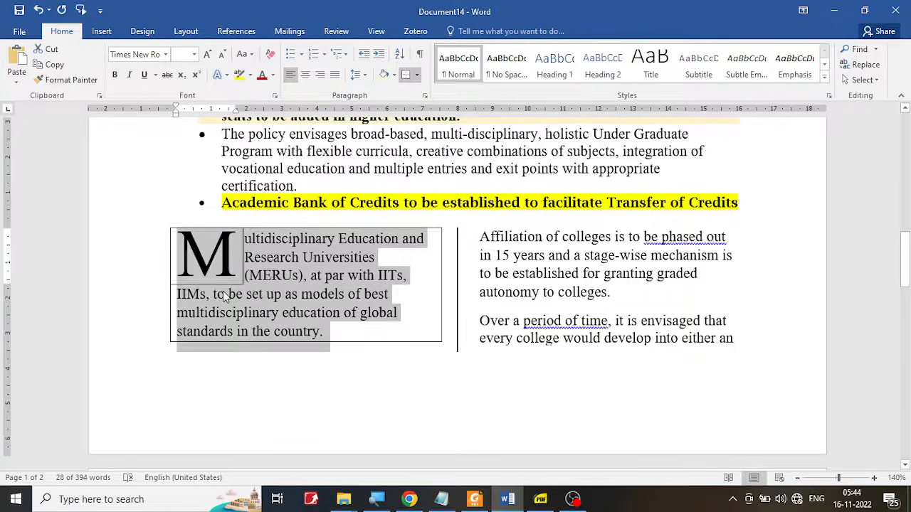
left_click(39, 10)
left_click(39, 10)
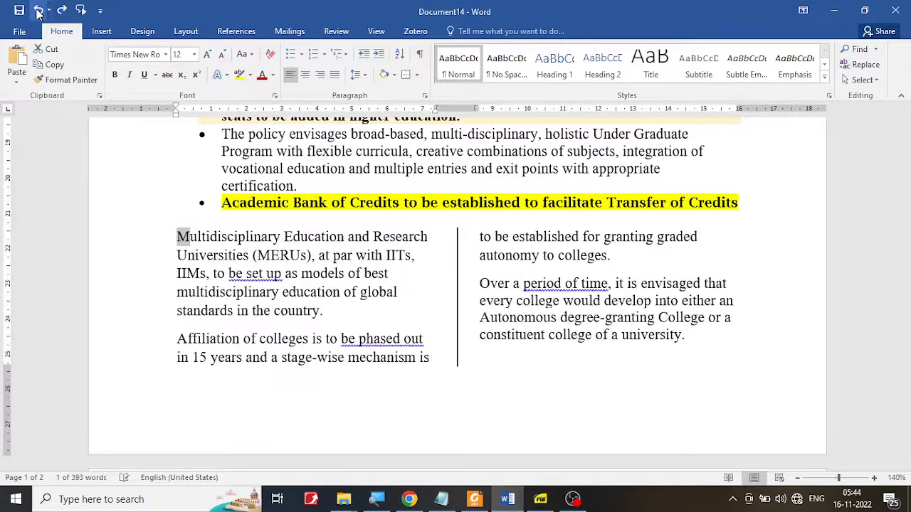
- Apply outside borders to the plain "Multidisciplinary Education and Research Universities" paragraph in the first column
left_click(331, 294)
triple_click(321, 311)
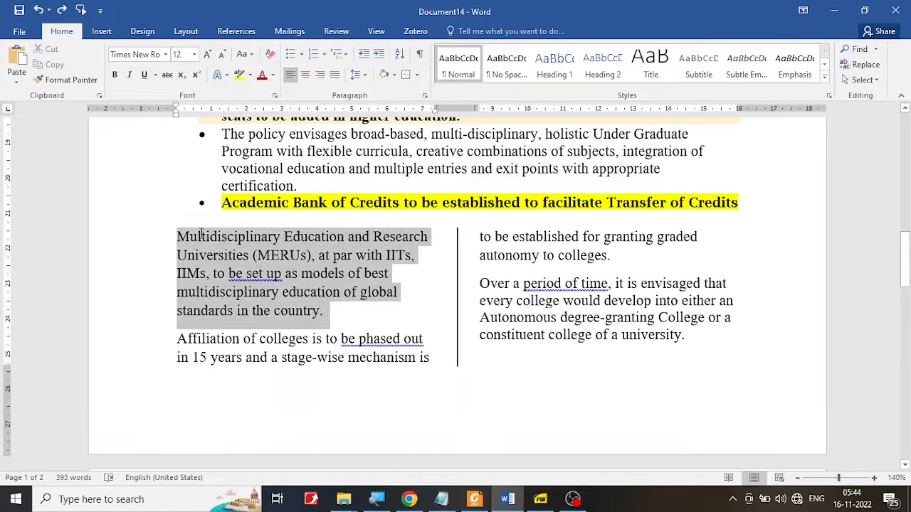
left_click(410, 80)
left_click(179, 238)
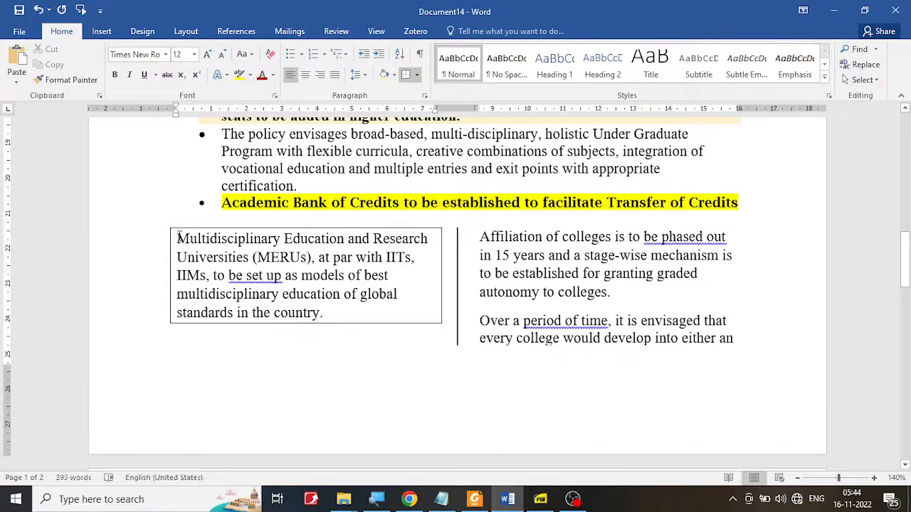
- Apply a Dropped drop cap to the "M" of "Multidisciplinary" in the bordered paragraph
left_click_drag(178, 238, 190, 236)
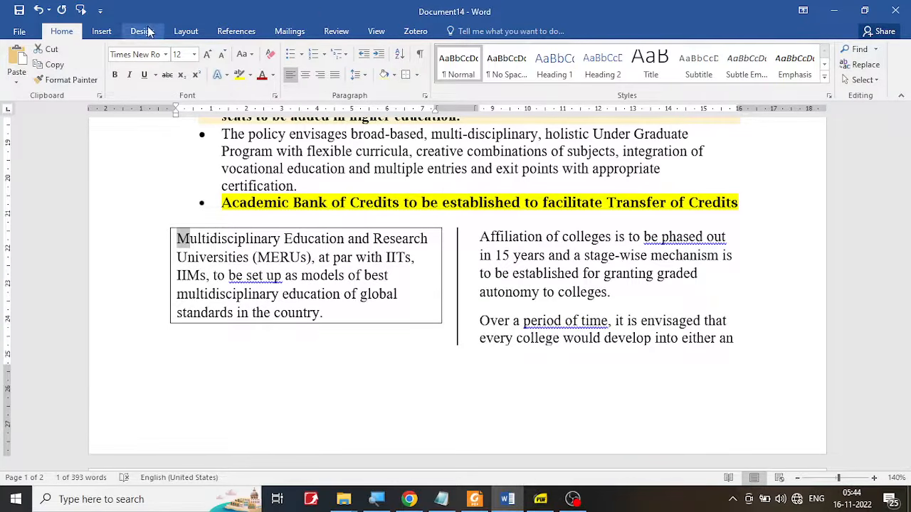
left_click(109, 33)
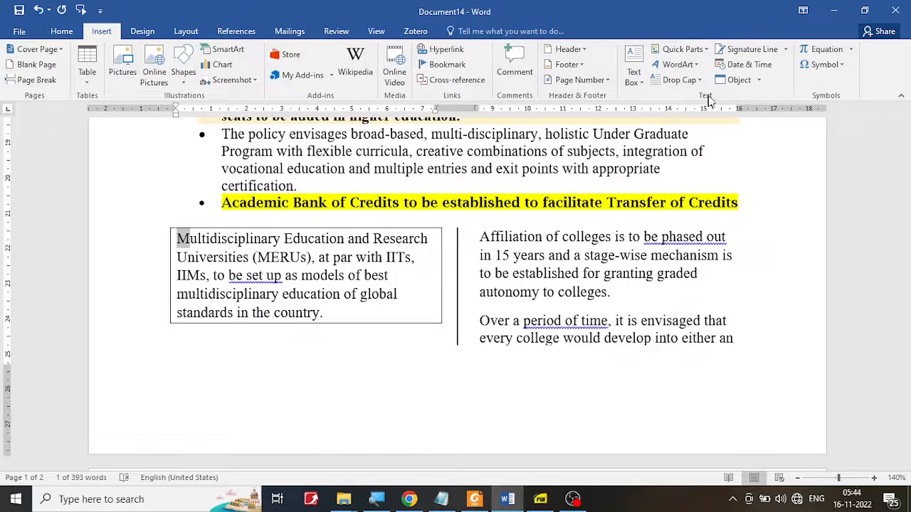
left_click(682, 80)
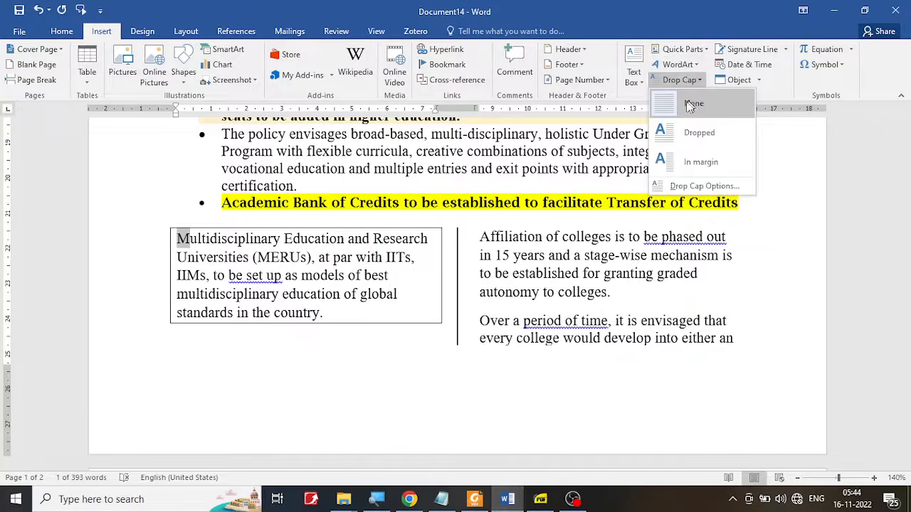
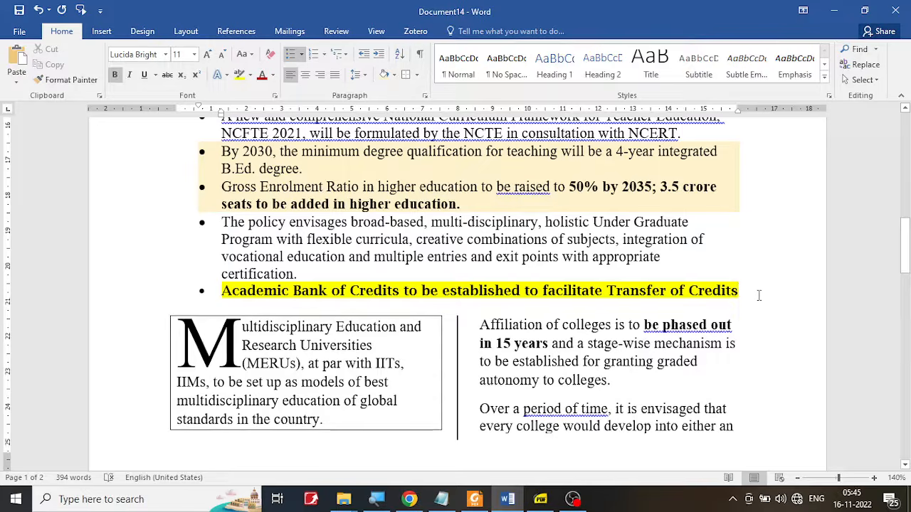
- Insert a page break after the highlighted "Academic Bank of Credits" bullet and remove the empty bullet above the two-column section
key("ctrl+Return")
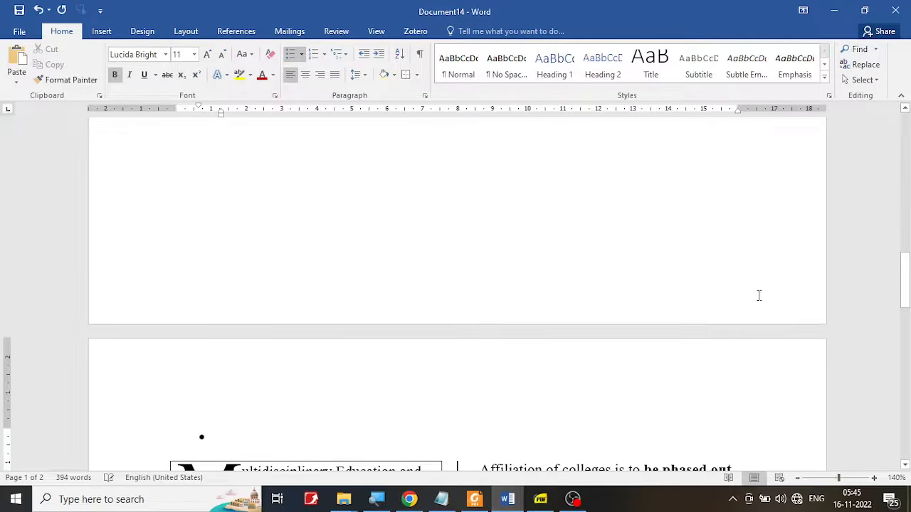
key("BackSpace")
scroll(679, 319, "down", 5)
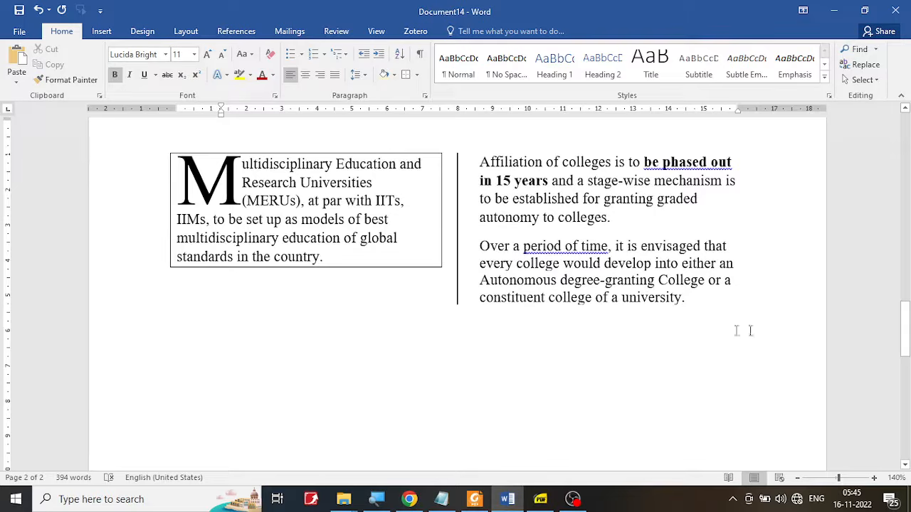
scroll(698, 337, "up", 5)
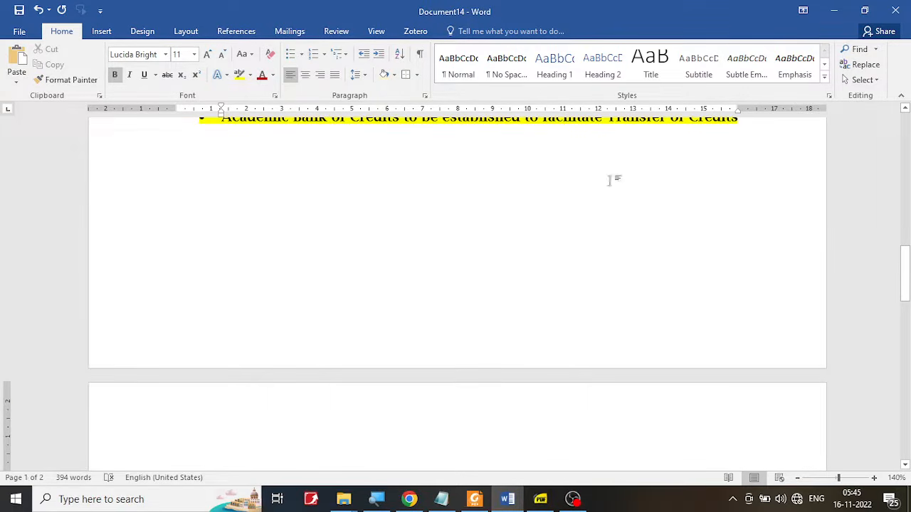
scroll(596, 285, "down", 5)
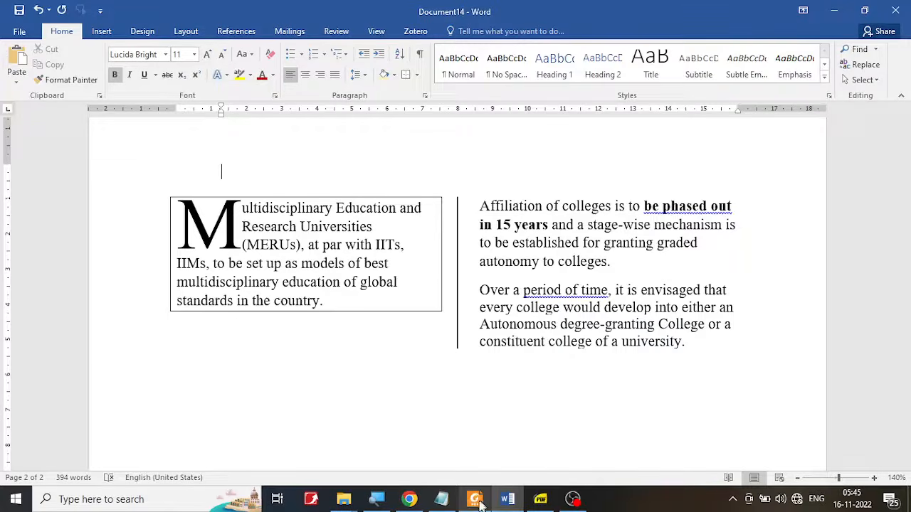
- Check the reference PDF and highlight the "Over a period of time" paragraph in light gray
left_click(540, 499)
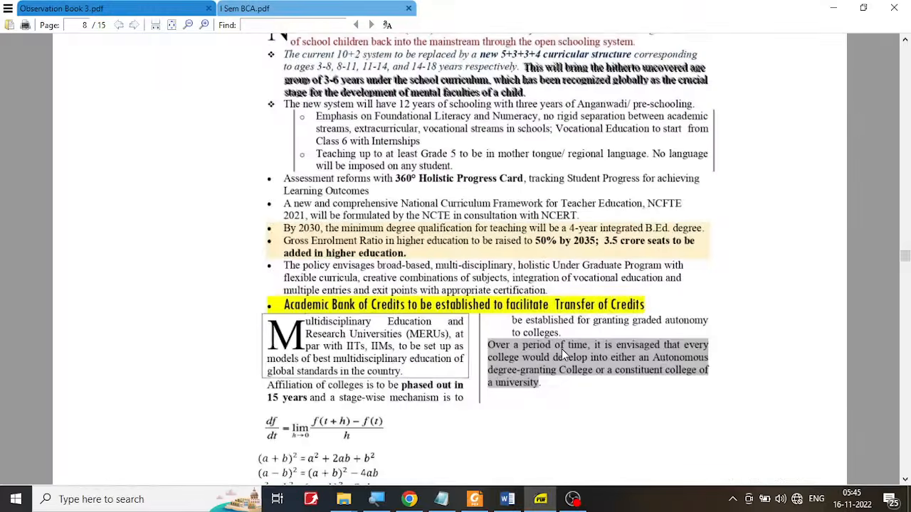
left_click(540, 499)
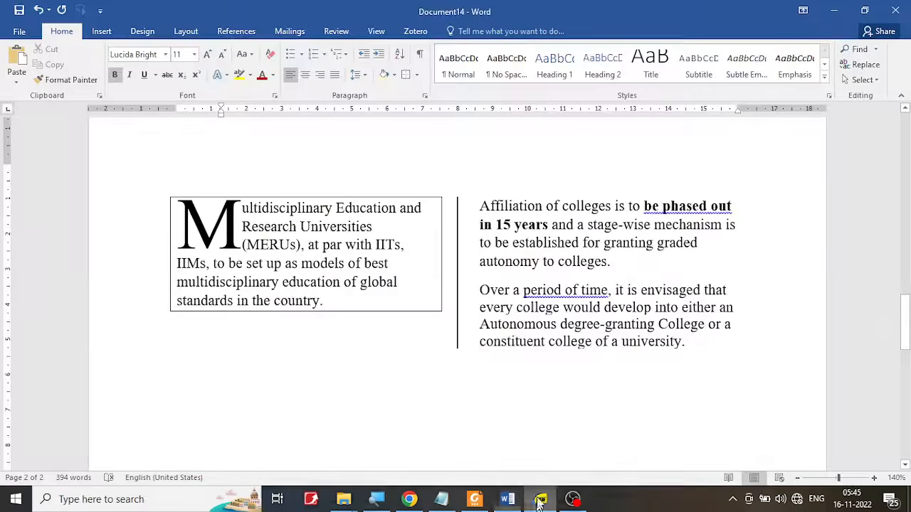
left_click_drag(493, 289, 700, 339)
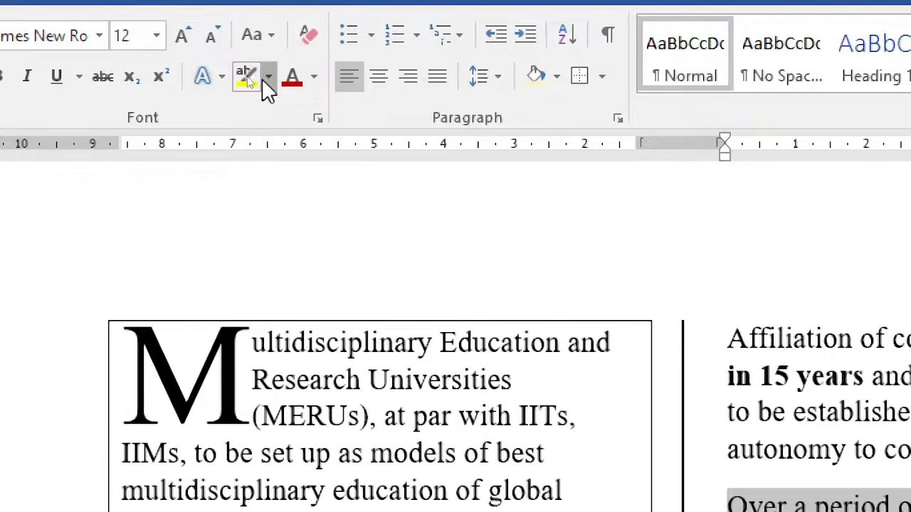
left_click(268, 79)
left_click(389, 200)
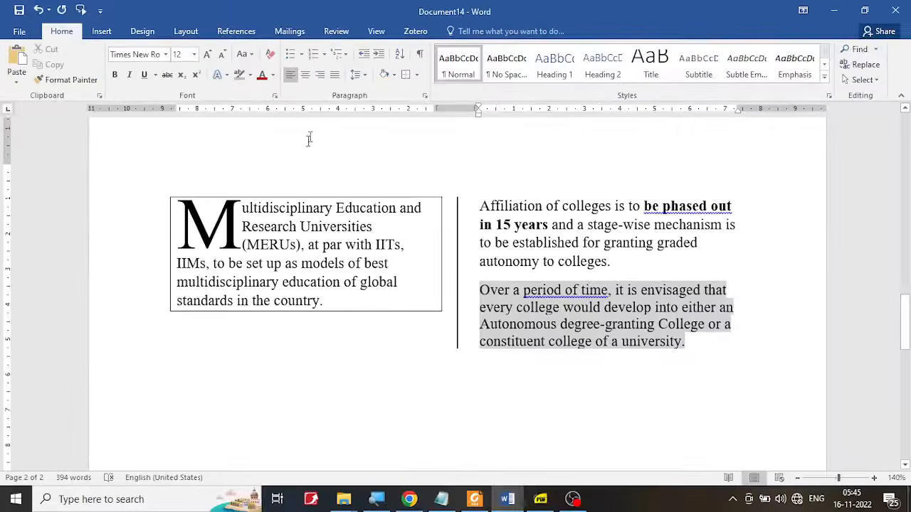
- Check the formulas in the reference PDF and insert a blank equation below the two-column section
left_click(262, 392)
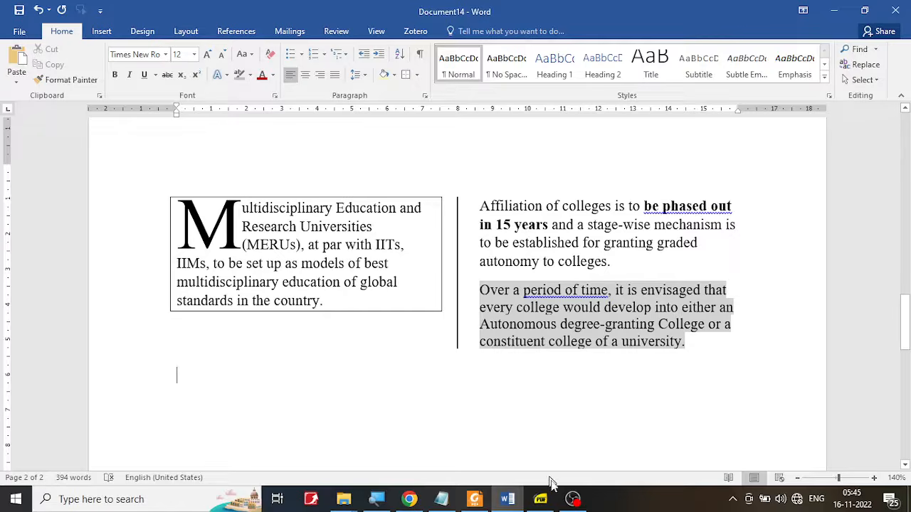
left_click(541, 498)
scroll(349, 409, "down", 2)
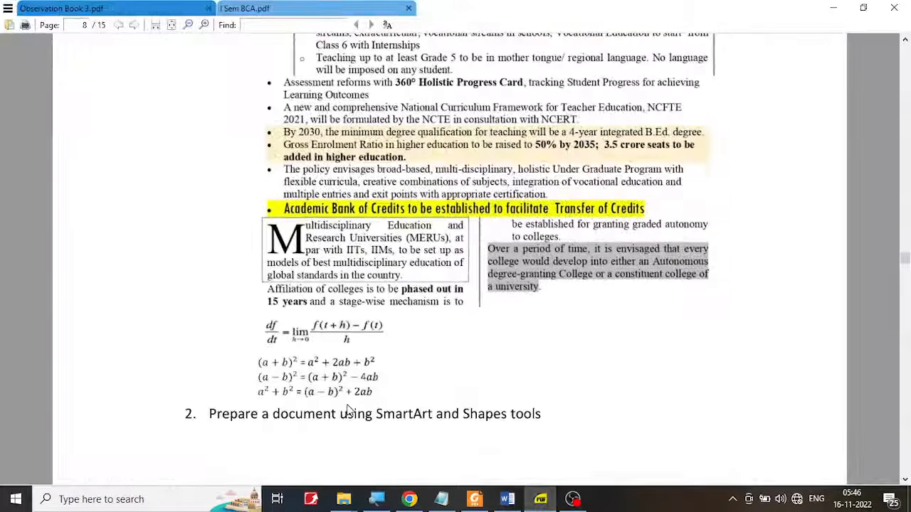
scroll(349, 409, "down", 1)
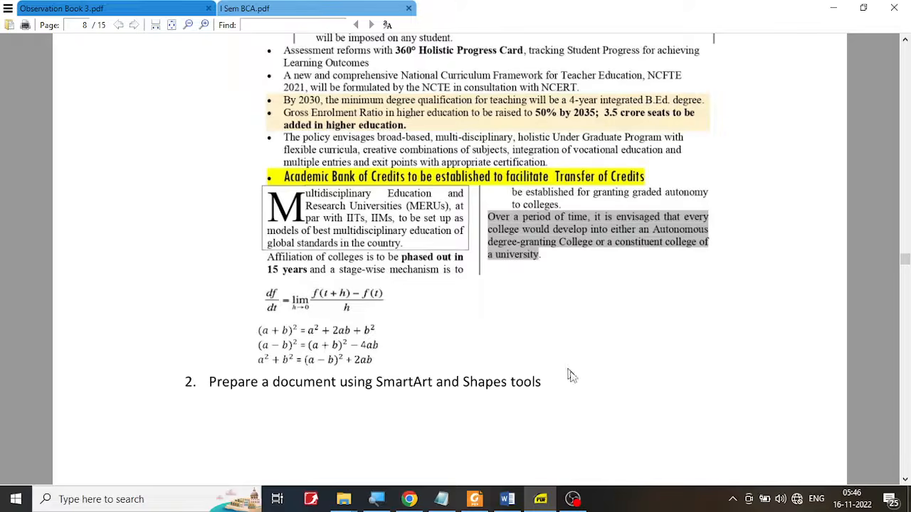
left_click(506, 500)
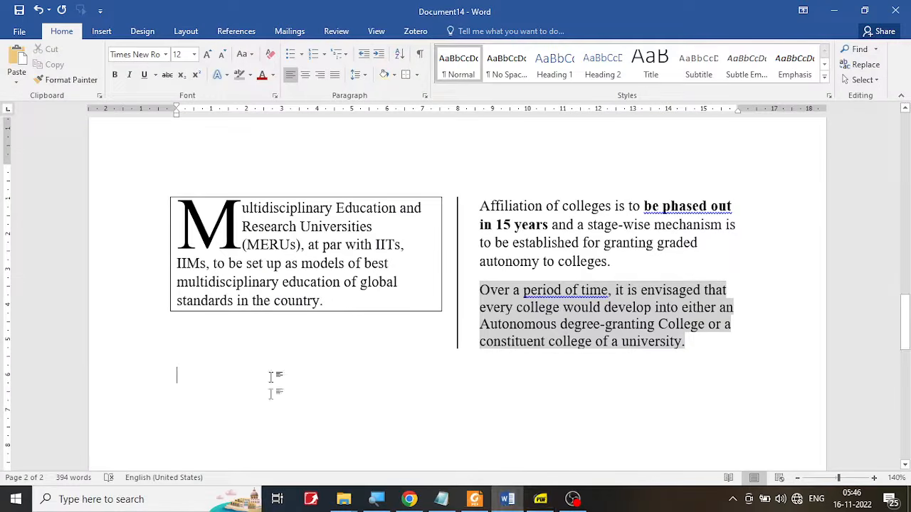
left_click(101, 33)
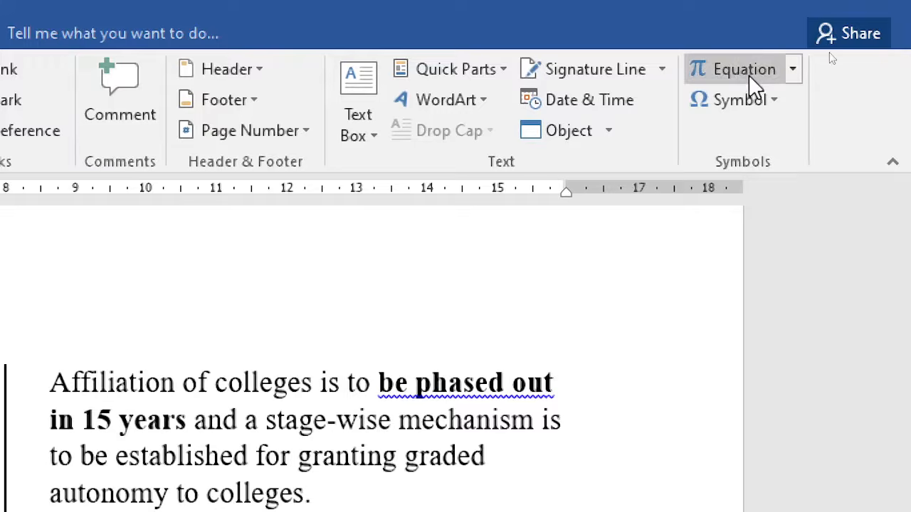
left_click(744, 71)
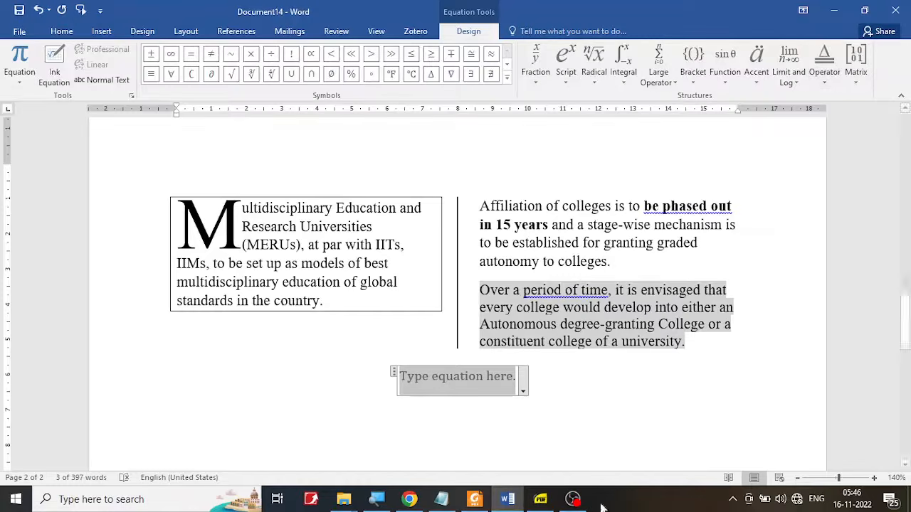
- Insert a stacked fraction in the equation, with df as the numerator and dt as the denominator, following the reference PDF
left_click(540, 499)
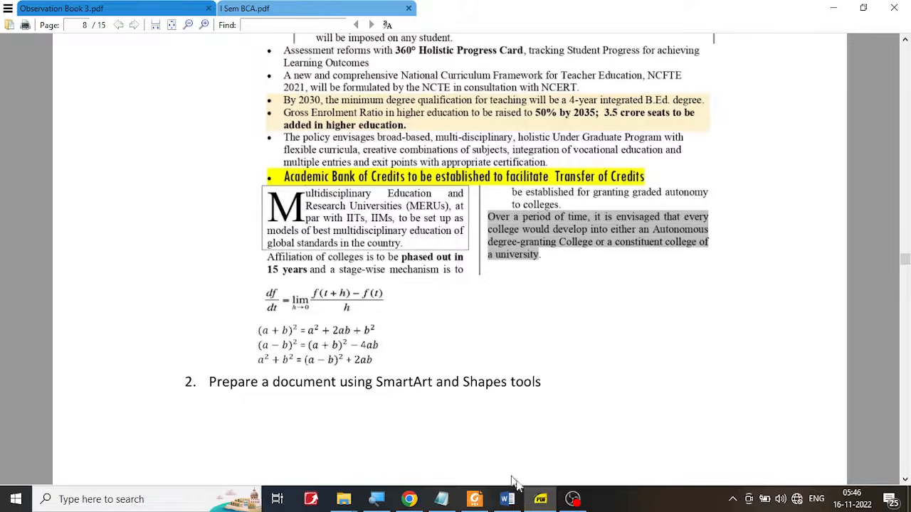
left_click(506, 499)
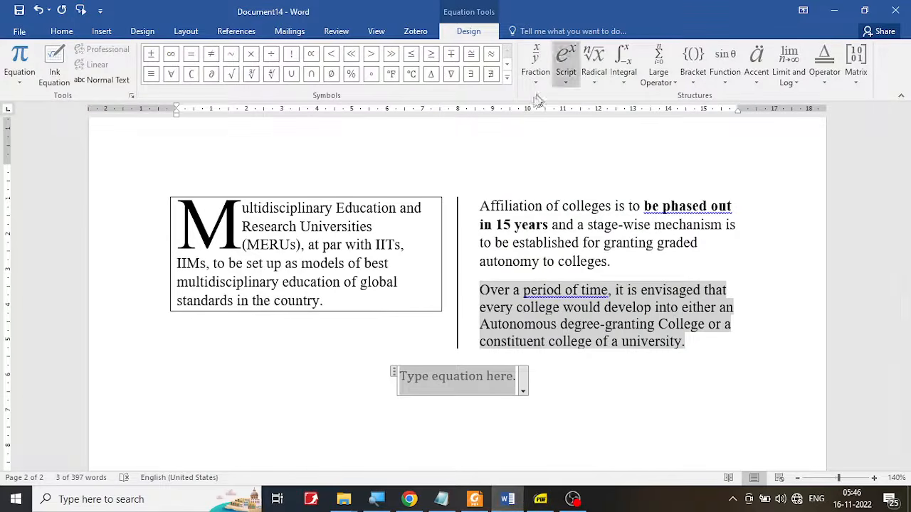
left_click(535, 67)
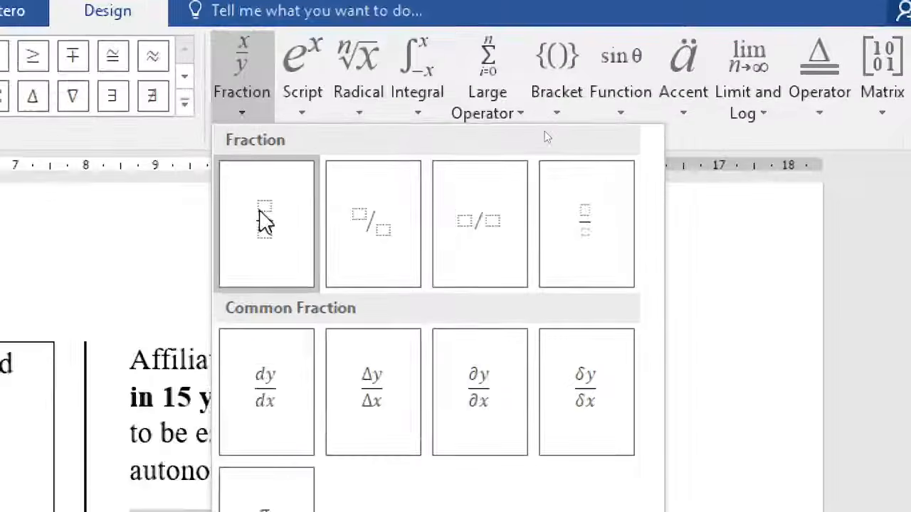
left_click(545, 136)
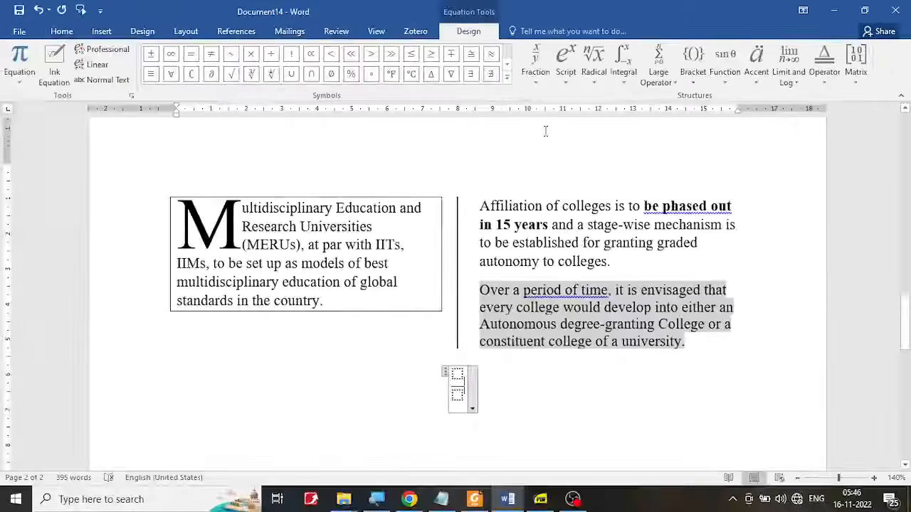
key("Down")
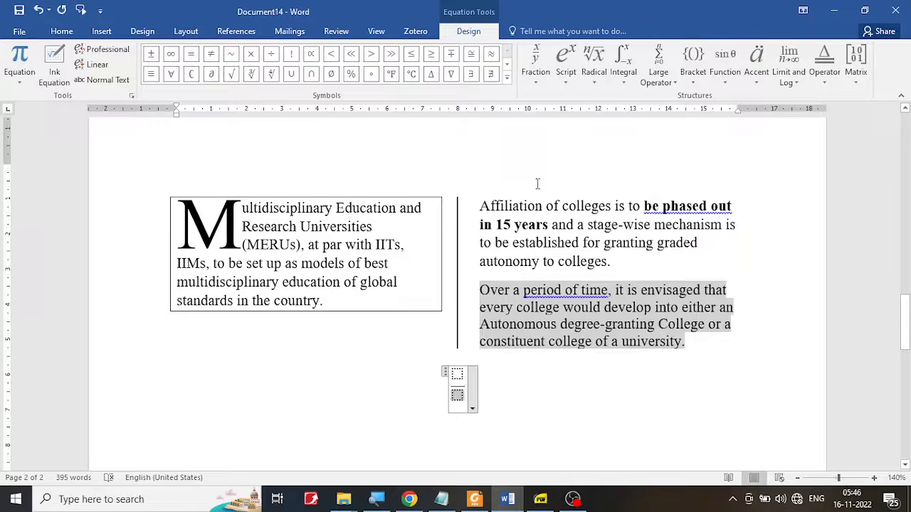
type("dt")
key("Up")
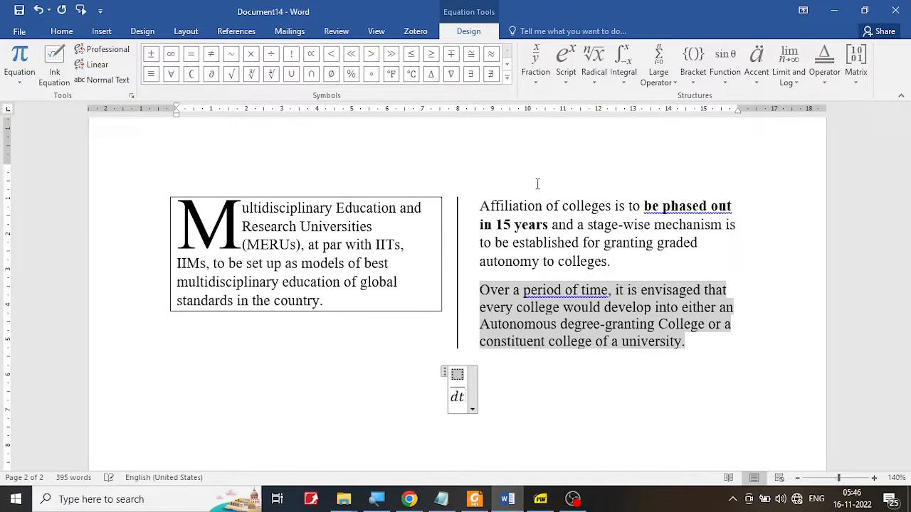
type("df")
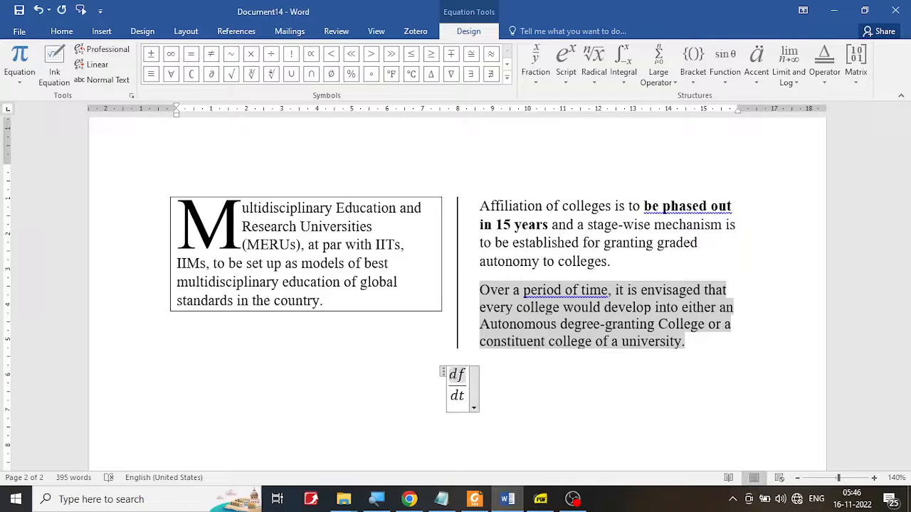
- Add an equals sign after the df/dt fraction in the equation, checking the reference PDF
left_click(461, 392)
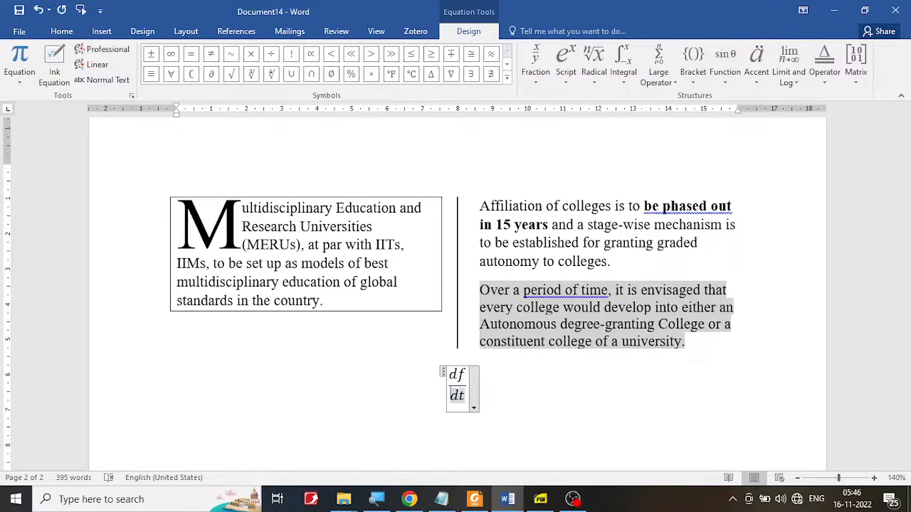
left_click(466, 383)
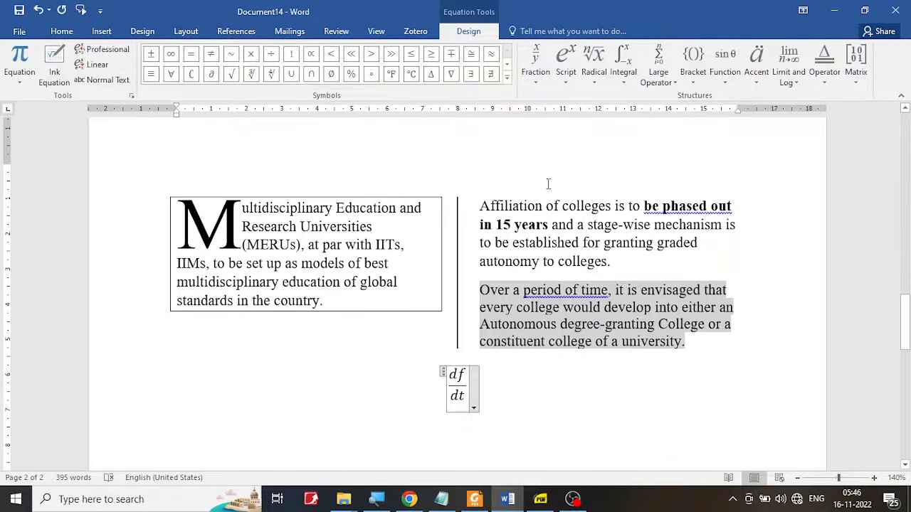
left_click(542, 501)
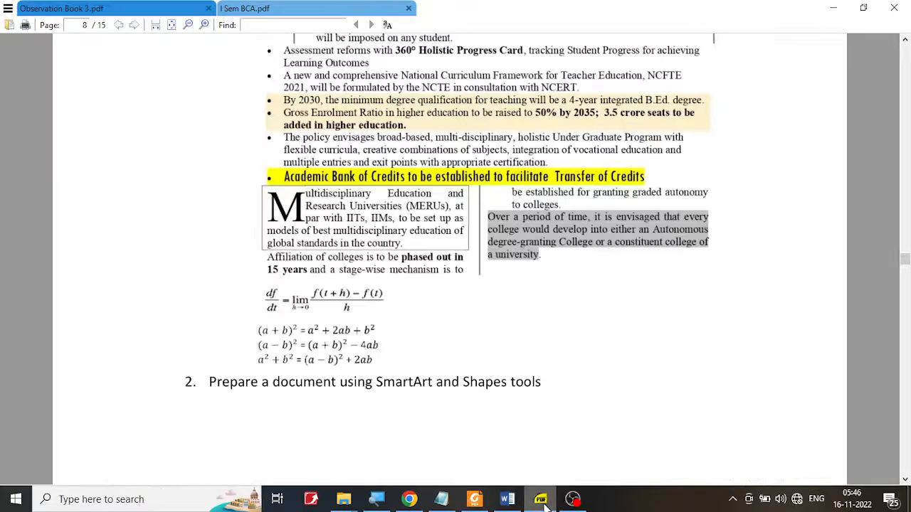
left_click(543, 501)
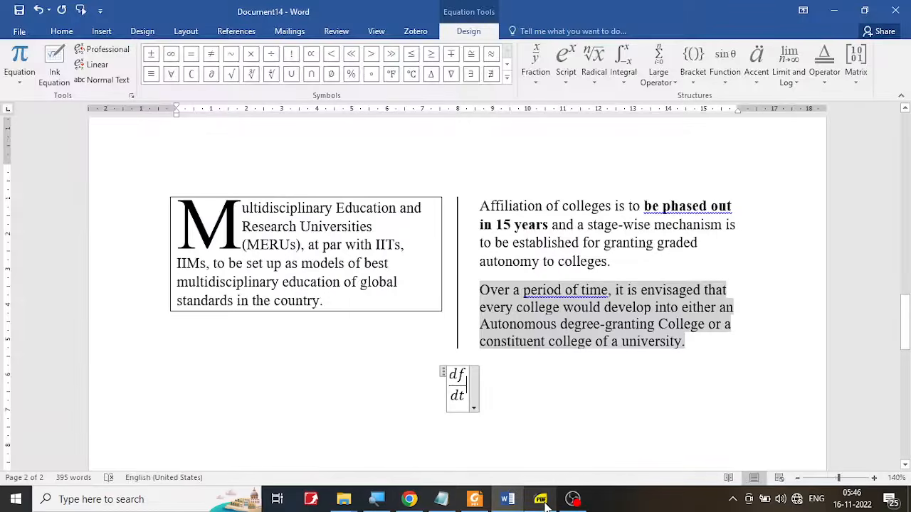
type("=")
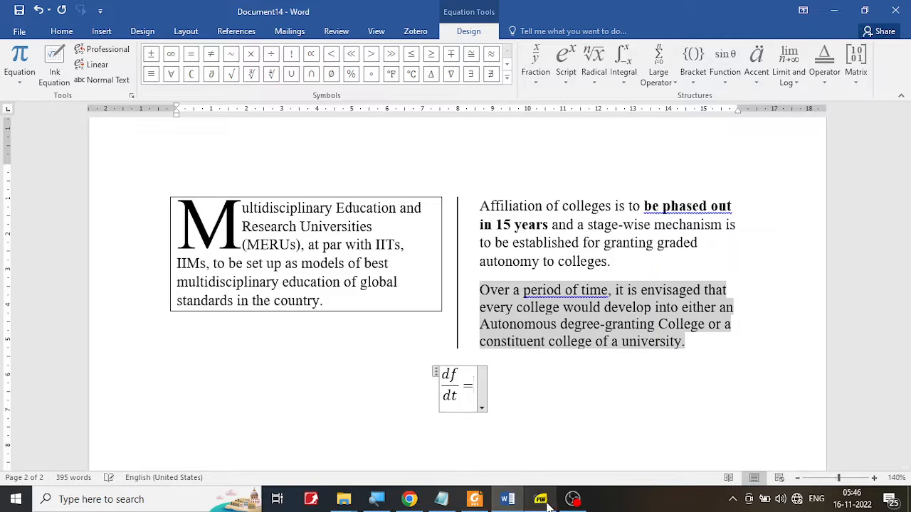
- Check the formula in the reference PDF and insert a limit structure after the equals sign in the equation
left_click(542, 501)
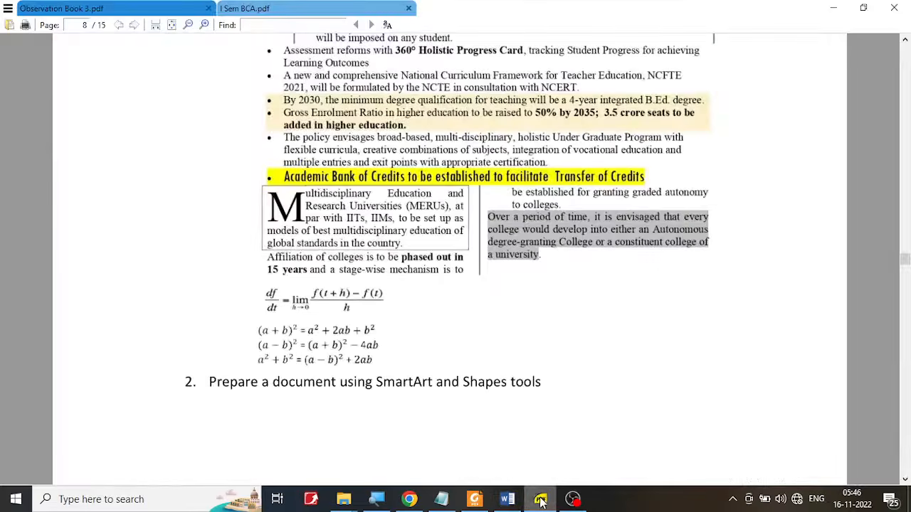
left_click(541, 501)
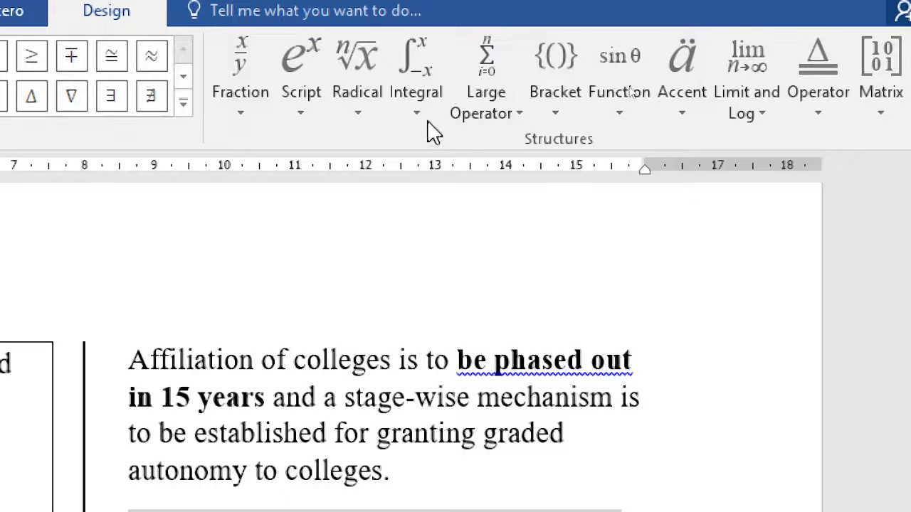
left_click(765, 109)
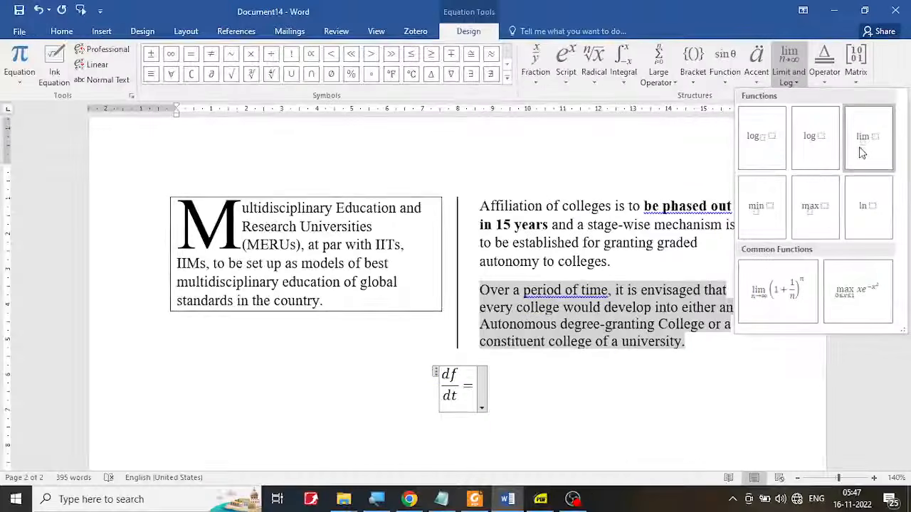
left_click(540, 499)
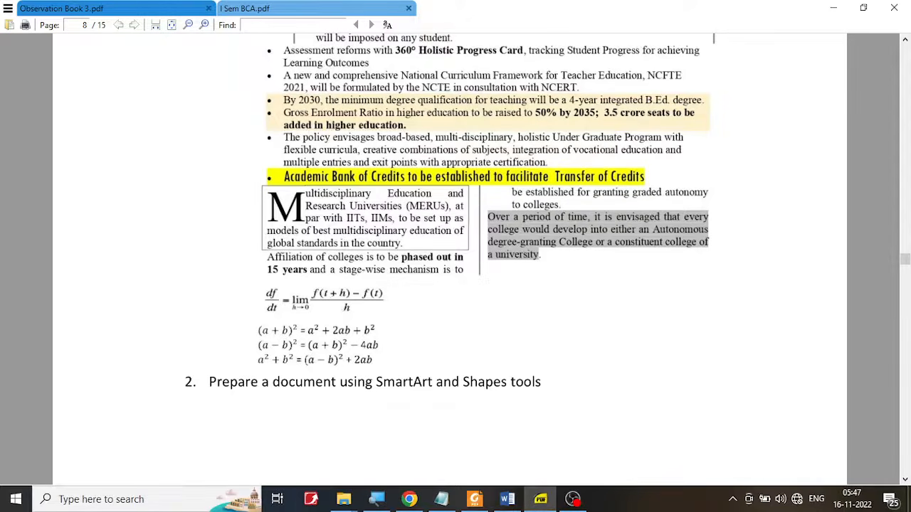
left_click(507, 499)
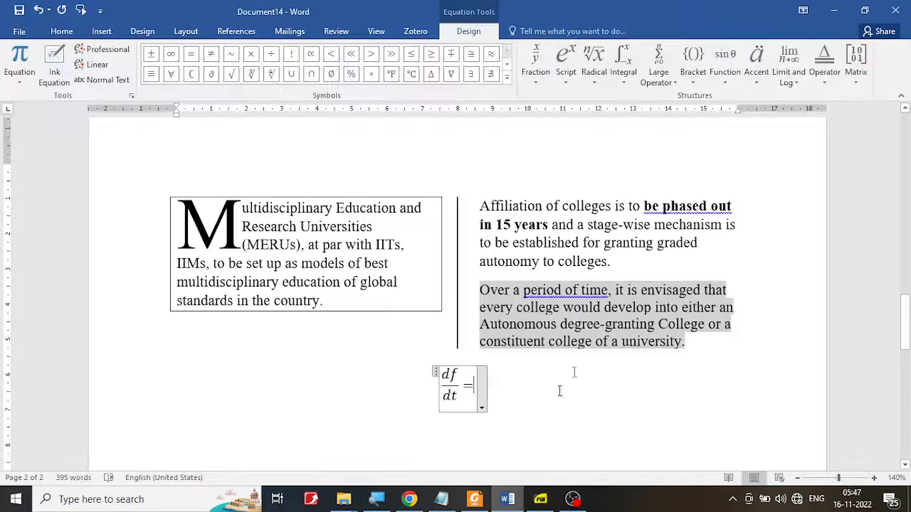
left_click(798, 84)
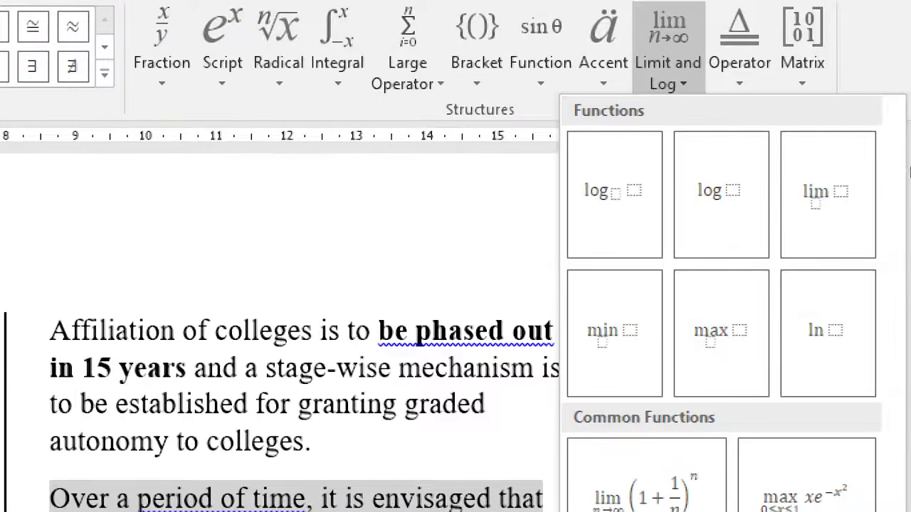
left_click(819, 214)
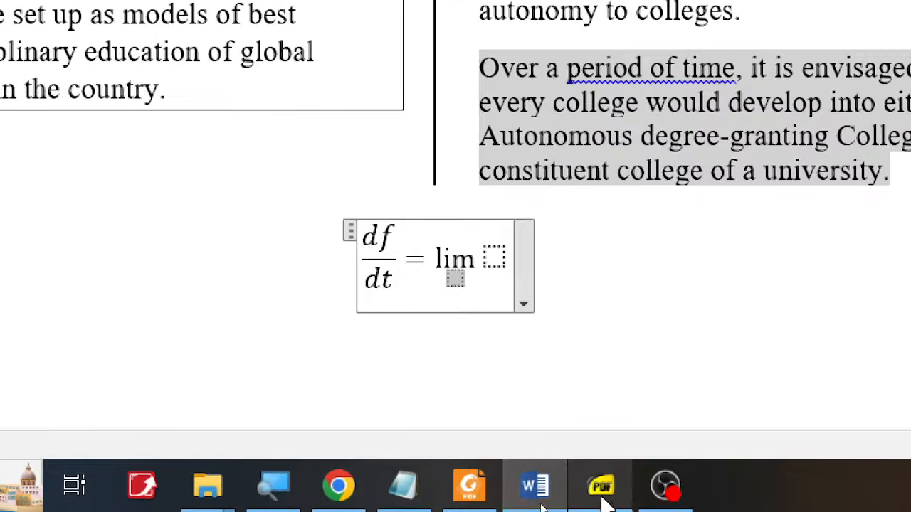
- Fill in h→0 beneath the lim operator, following the formula in the reference PDF
mouse_move(338, 509)
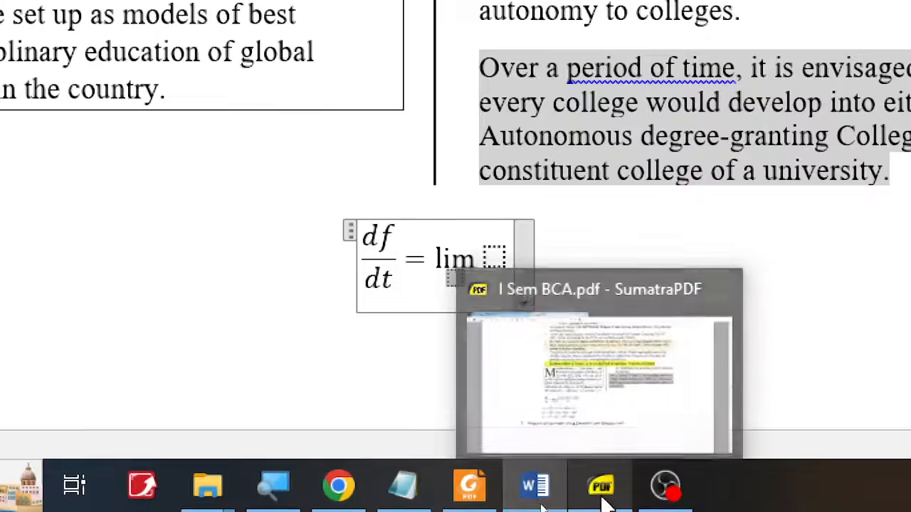
left_click(604, 500)
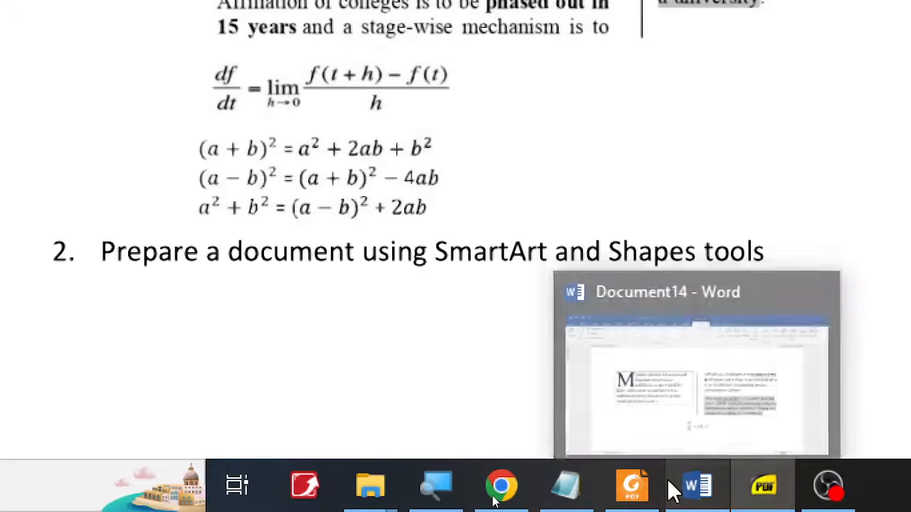
left_click(691, 486)
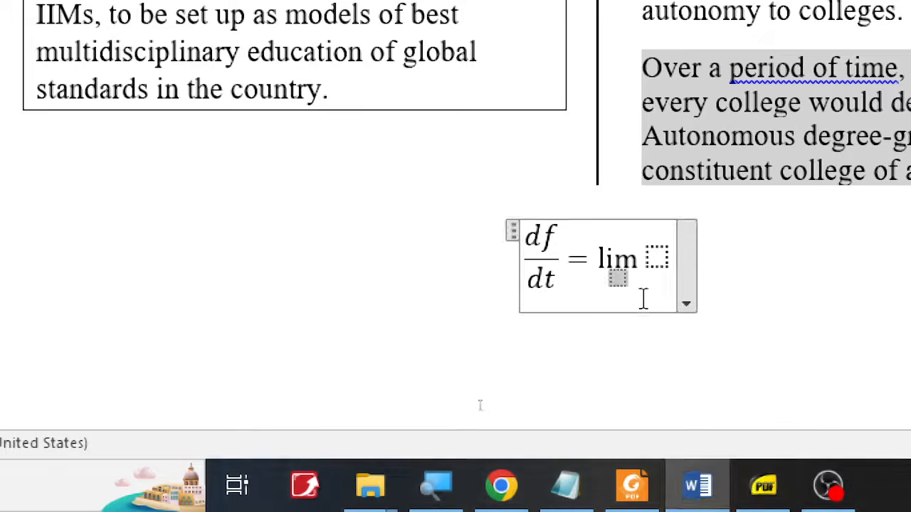
type("h")
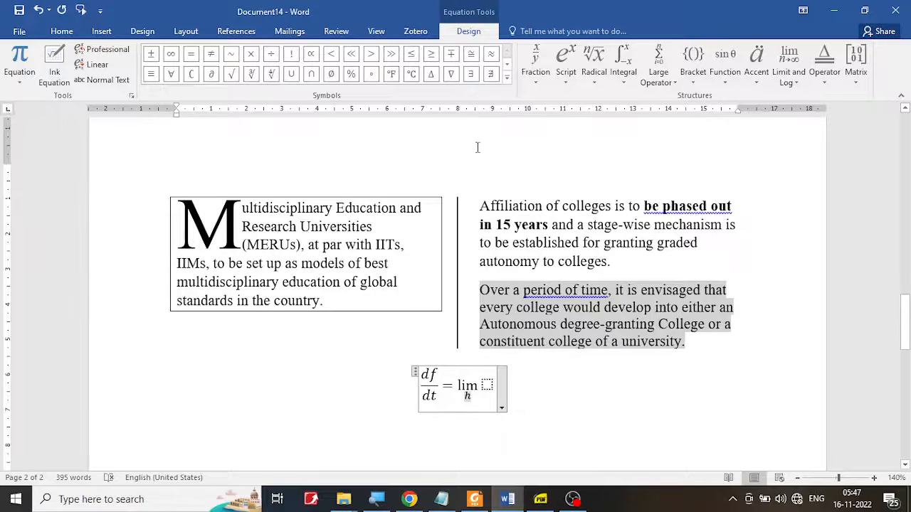
left_click(507, 85)
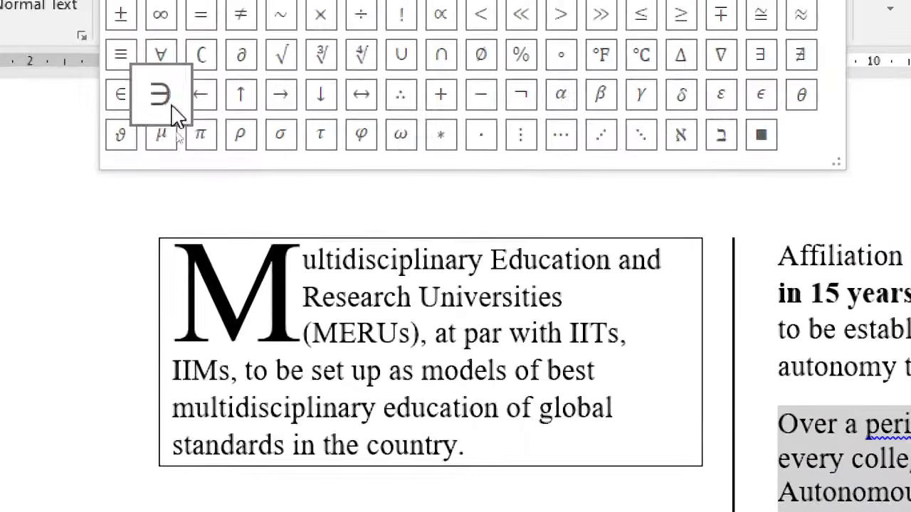
left_click(246, 90)
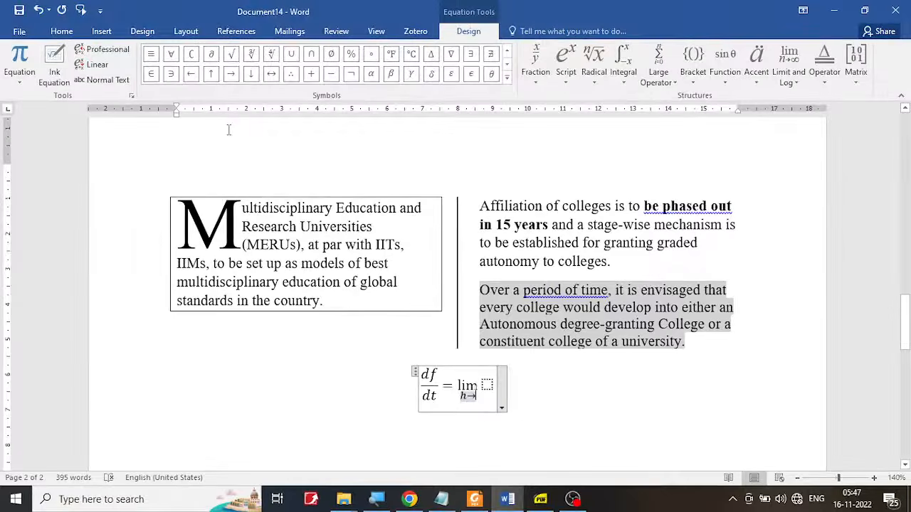
type("0")
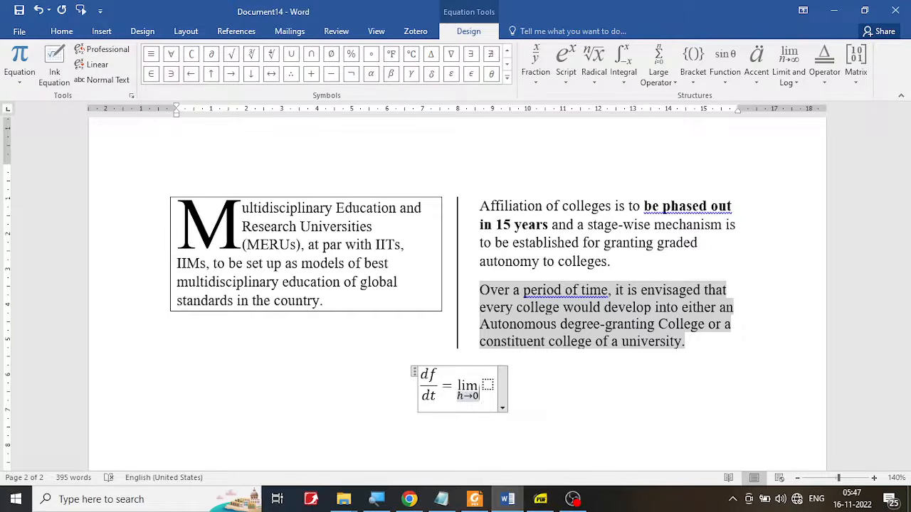
- Check the reference PDF and insert an empty stacked fraction in the placeholder beside the h→0 limit
key("Right")
key("Right")
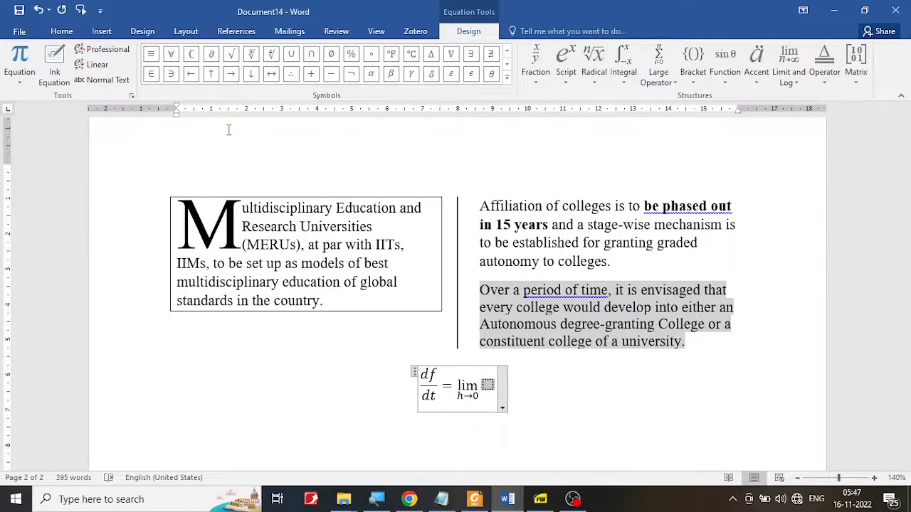
left_click(535, 501)
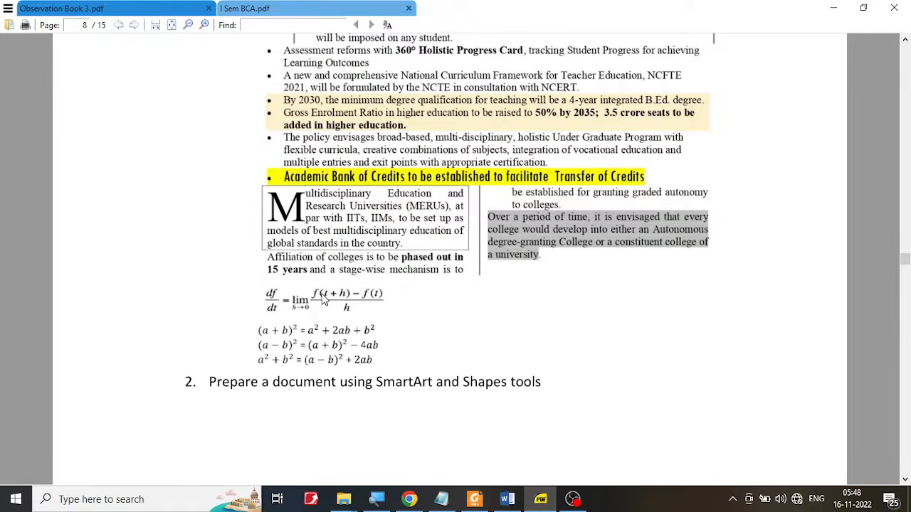
left_click(542, 501)
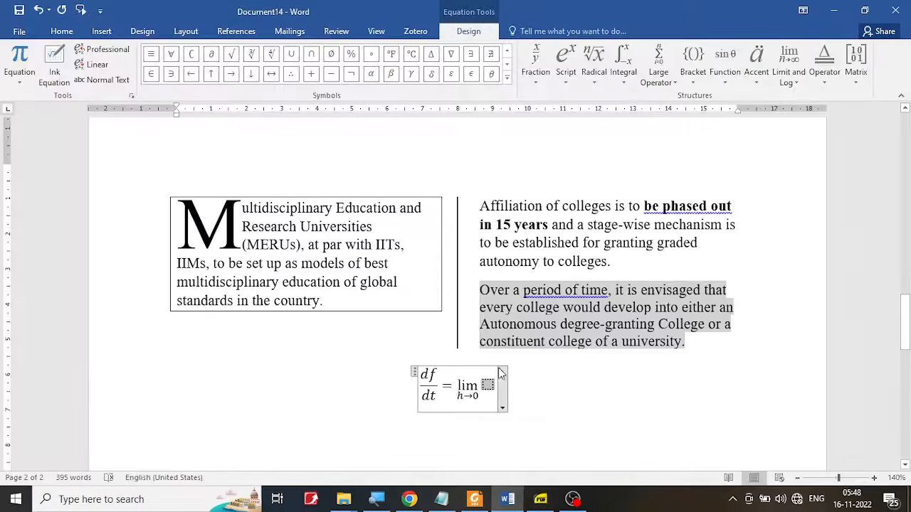
left_click(536, 63)
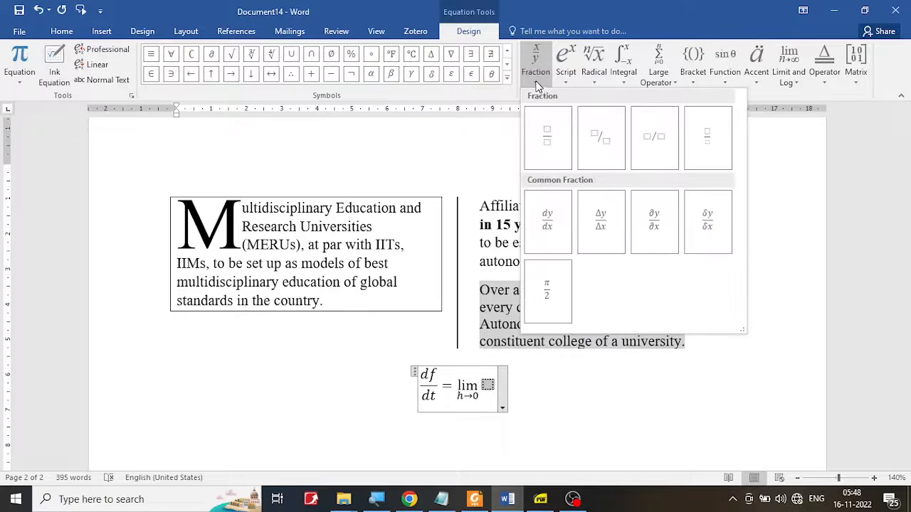
left_click(546, 133)
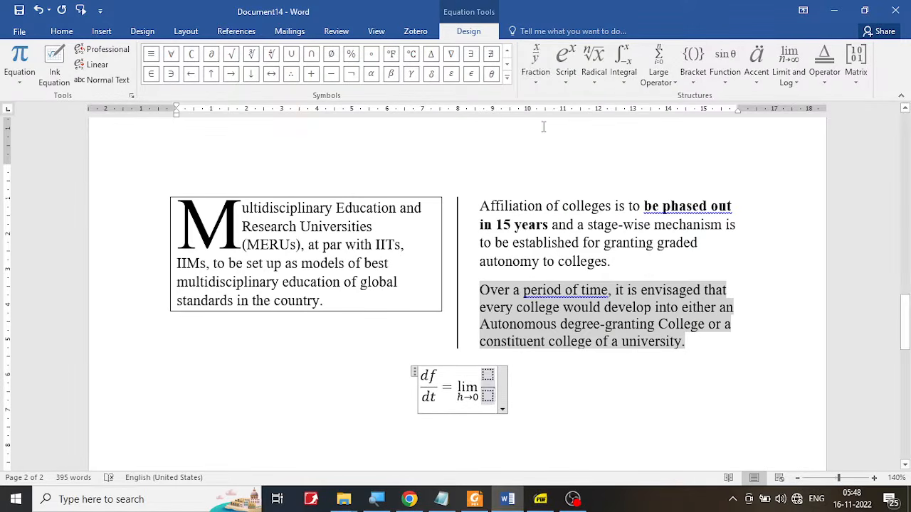
- Enter f(t + h) in the numerator of the fraction after the limit, checking it against the reference PDF
left_click(542, 501)
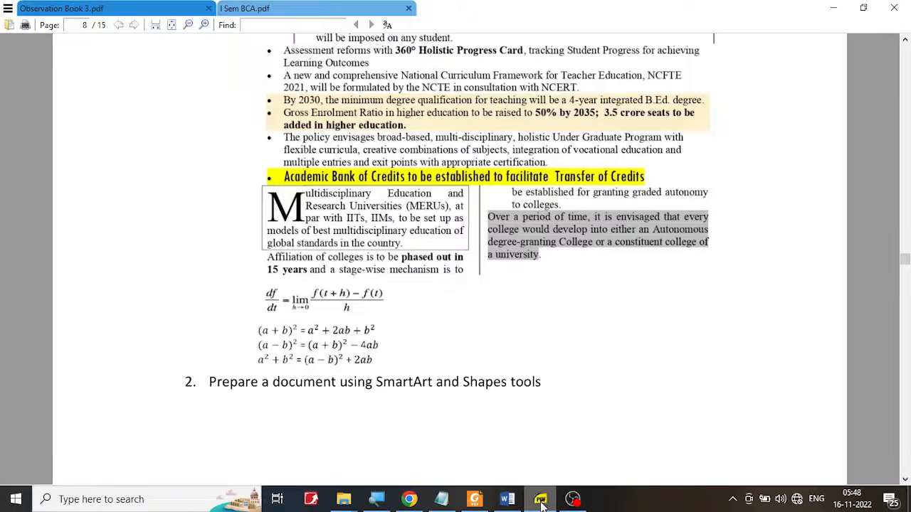
left_click(541, 501)
left_click(547, 441)
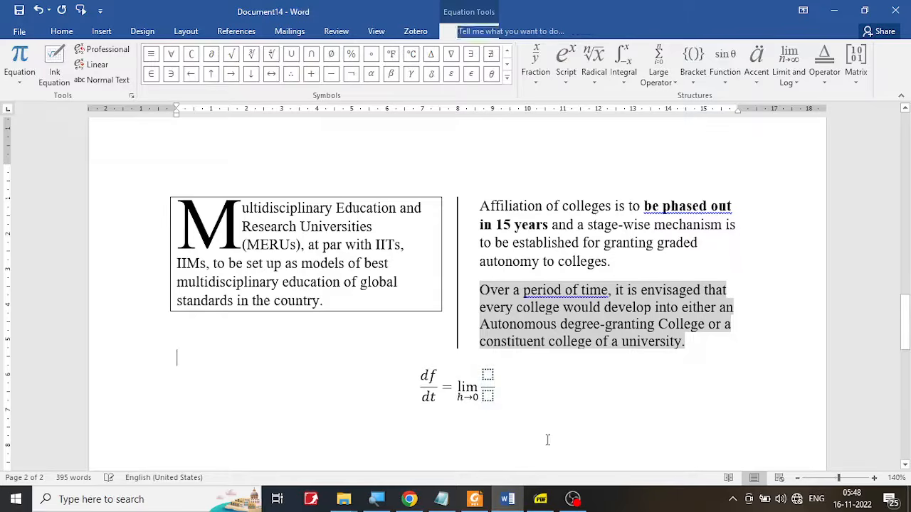
left_click(502, 388)
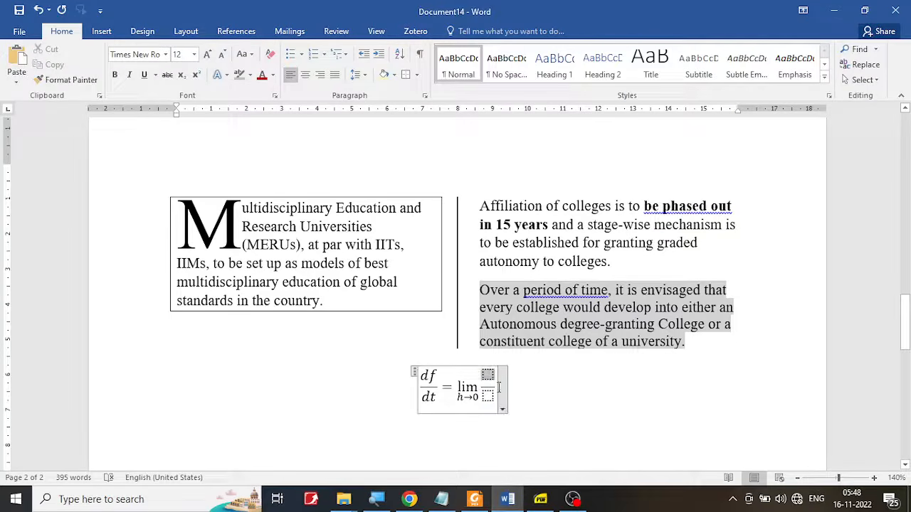
type("f")
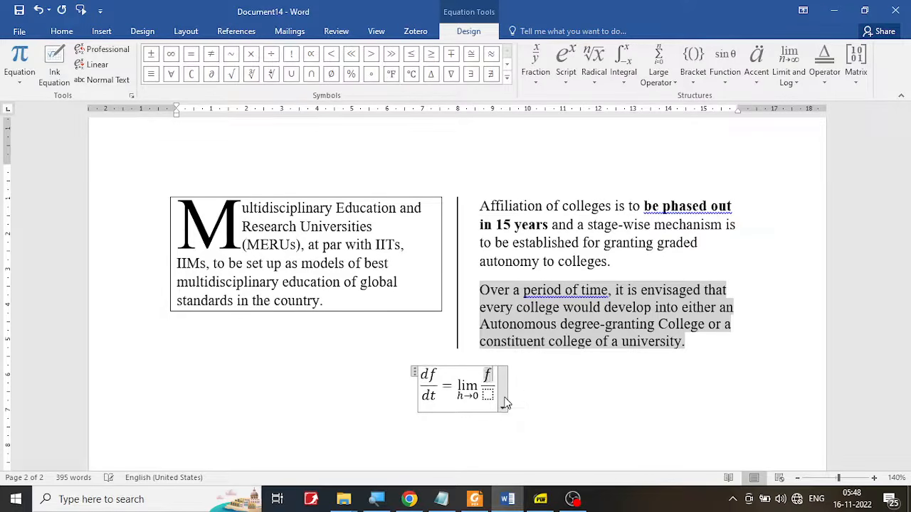
left_click(541, 500)
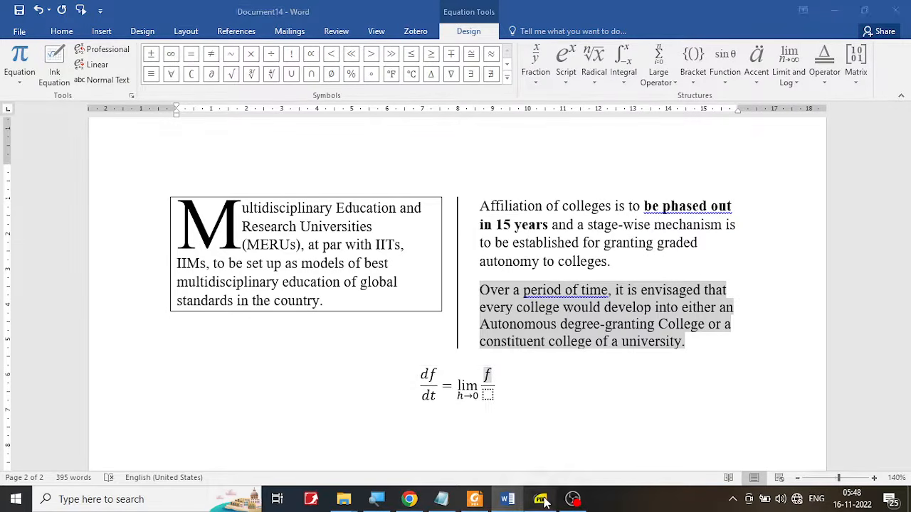
left_click(543, 500)
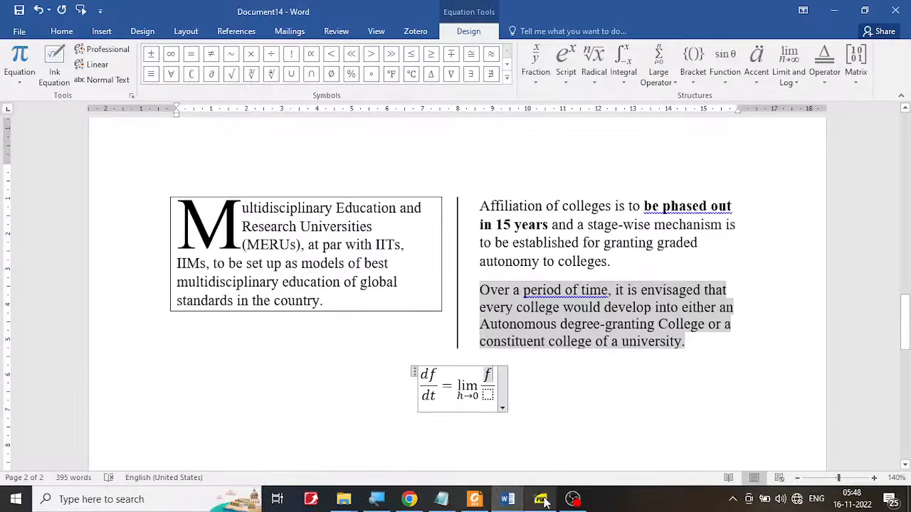
type("(t ")
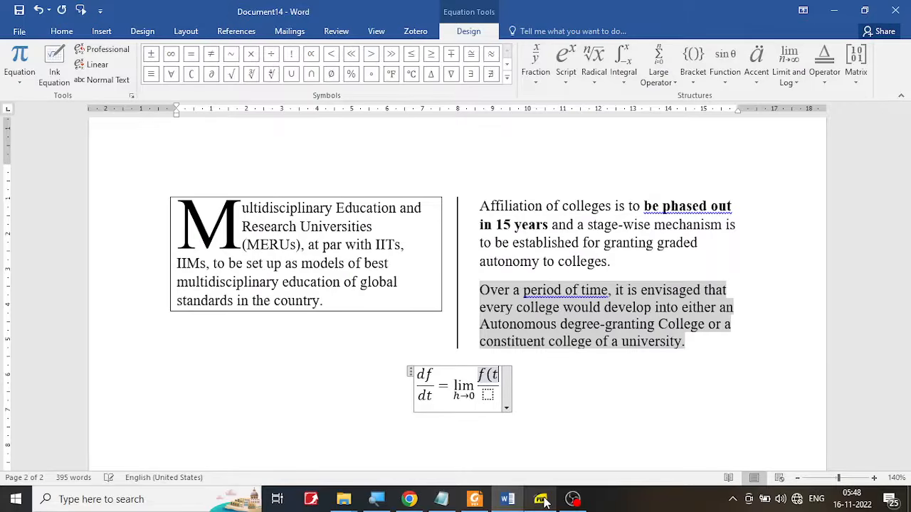
type("+ h)")
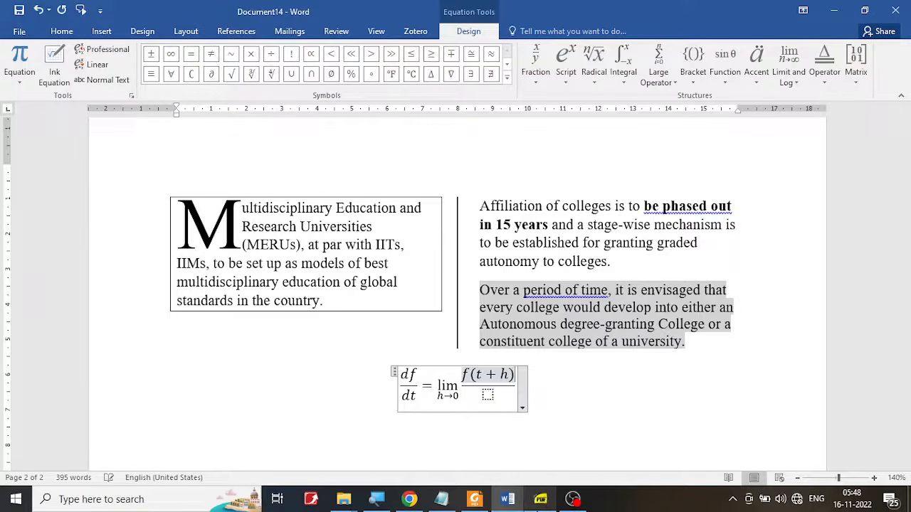
- Extend the numerator with − f(t) after f(t + h), following the reference PDF
left_click(543, 501)
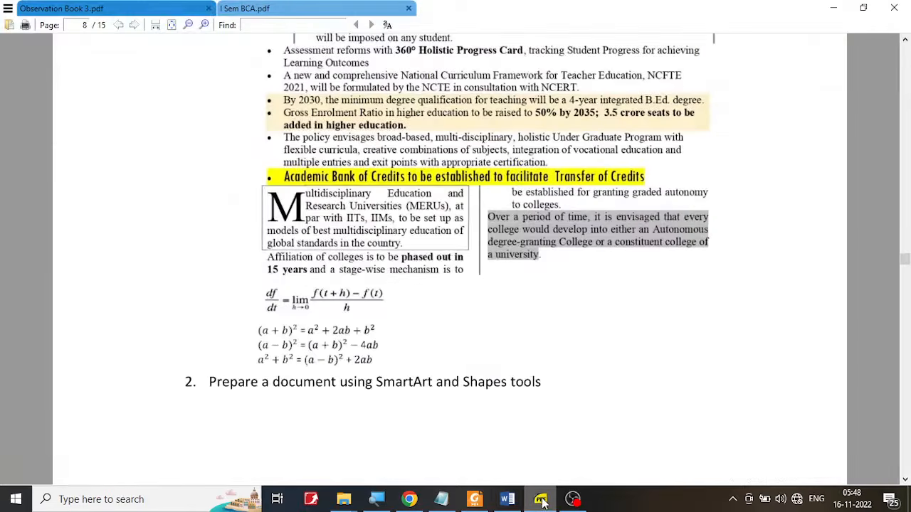
left_click(542, 501)
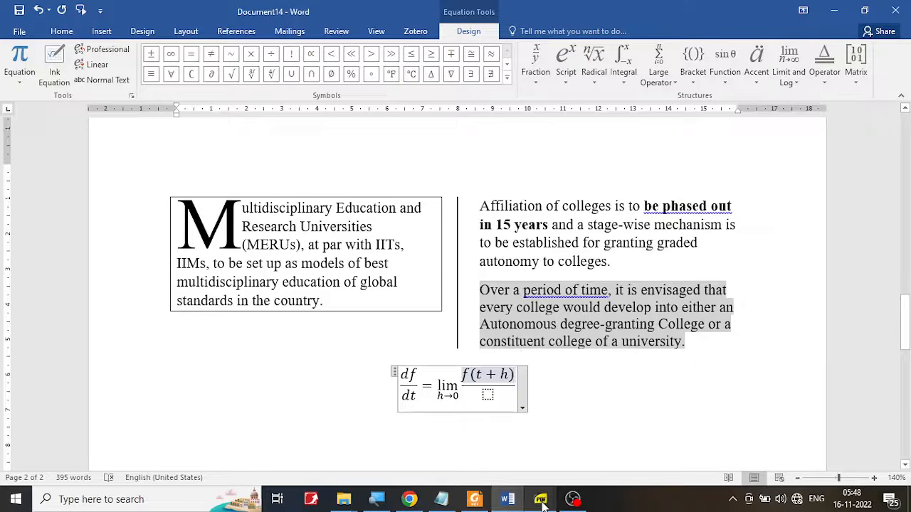
type("-f")
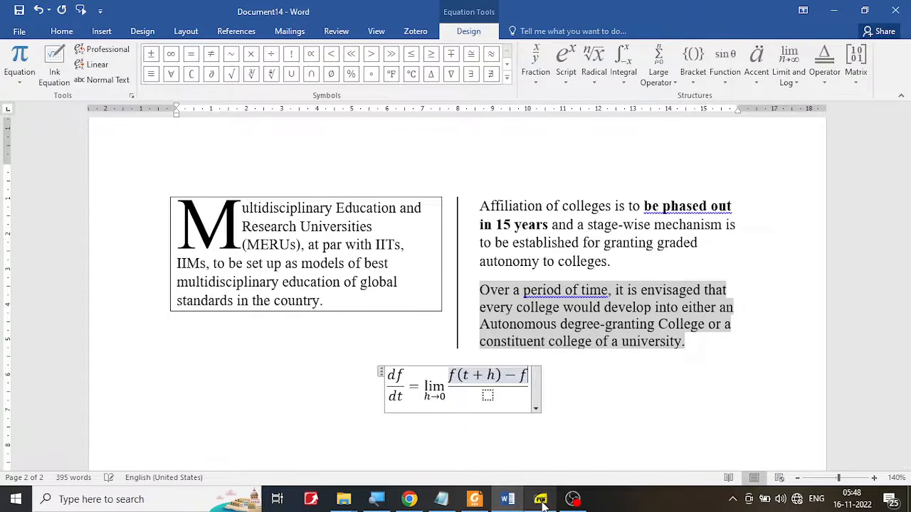
type("(t)")
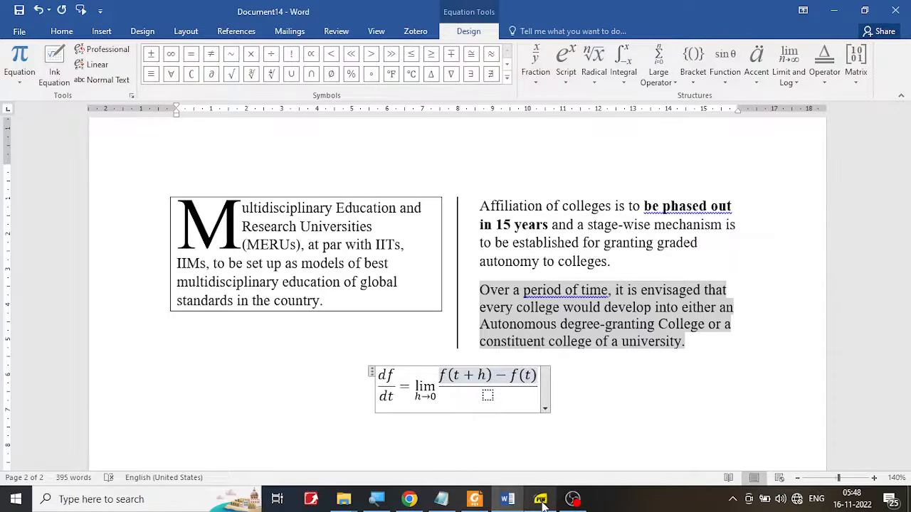
- Enter h as the fraction's denominator according to the reference PDF and start a new line below the equation
key("Down")
left_click(541, 500)
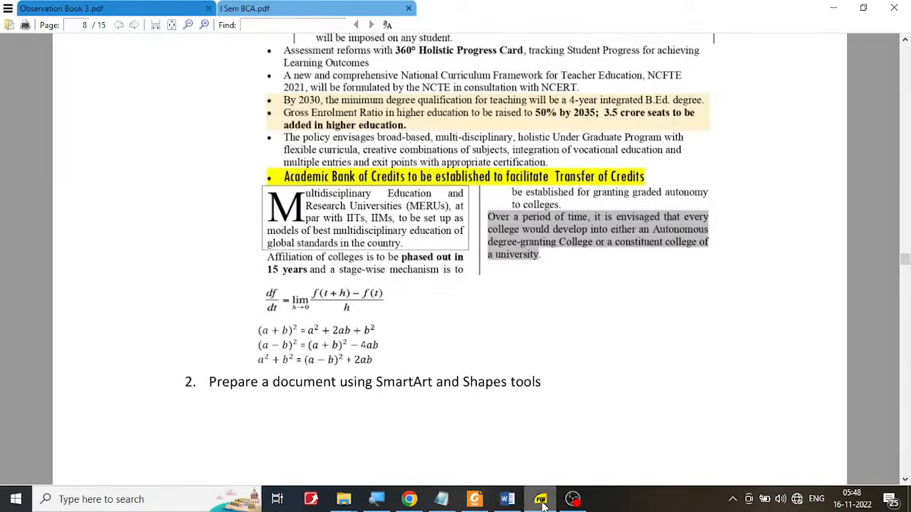
left_click(541, 500)
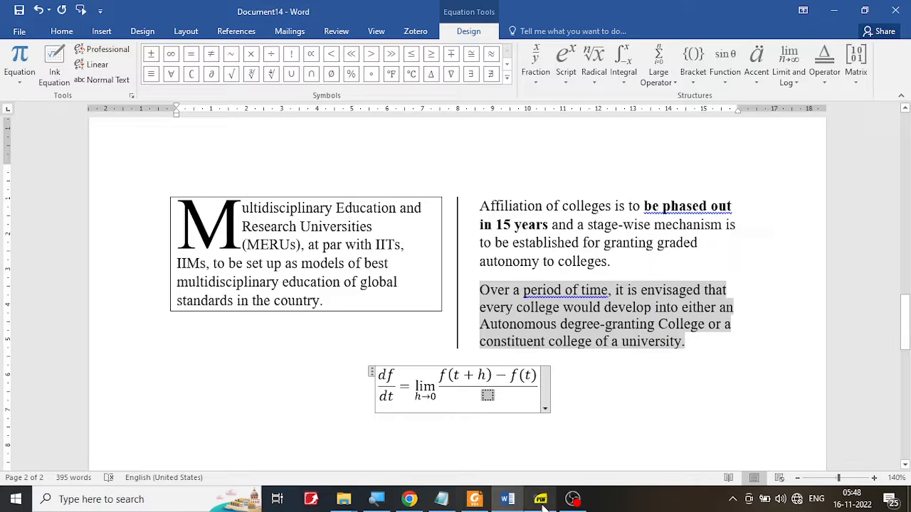
type("h")
left_click(612, 410)
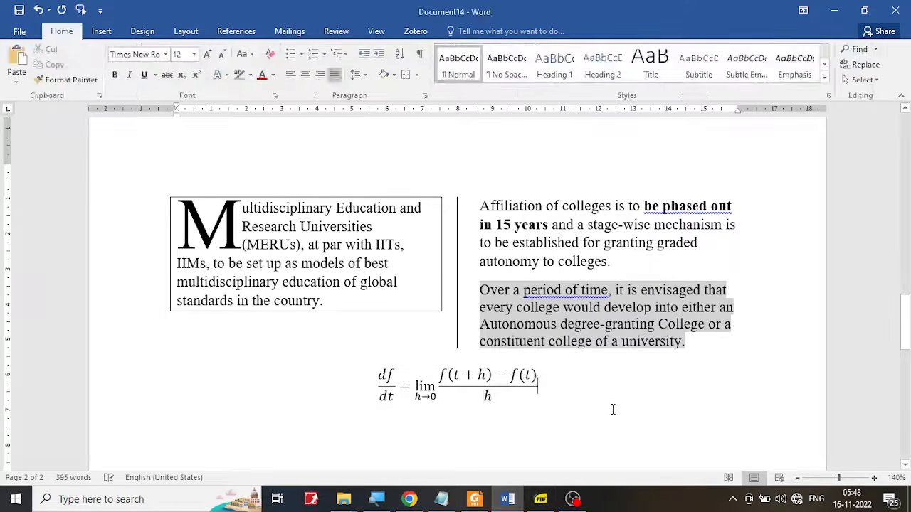
key("Return")
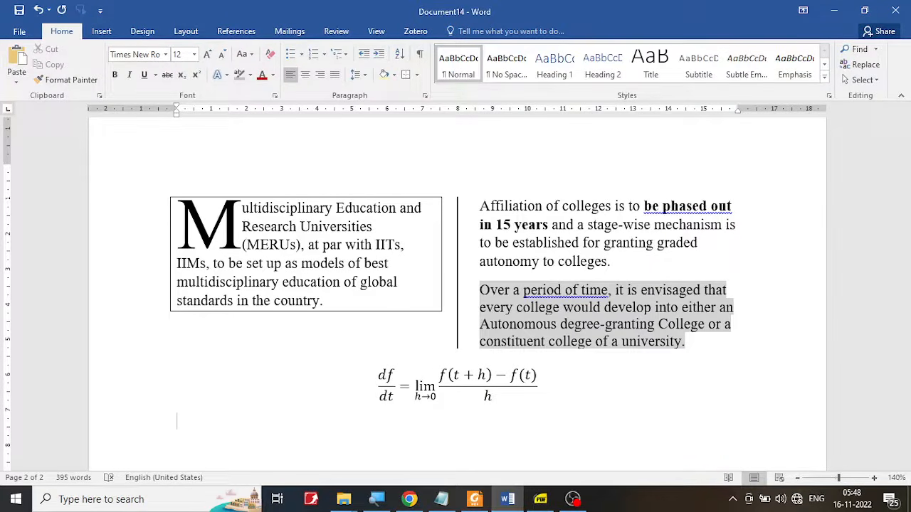
- Insert a new empty equation on the line below the derivative equation and check the reference PDF for its content
key("BackSpace")
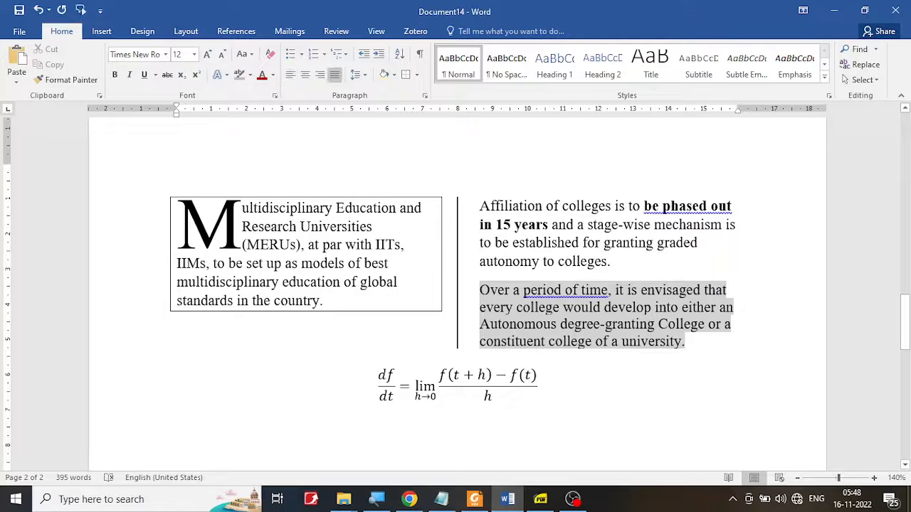
key("Return")
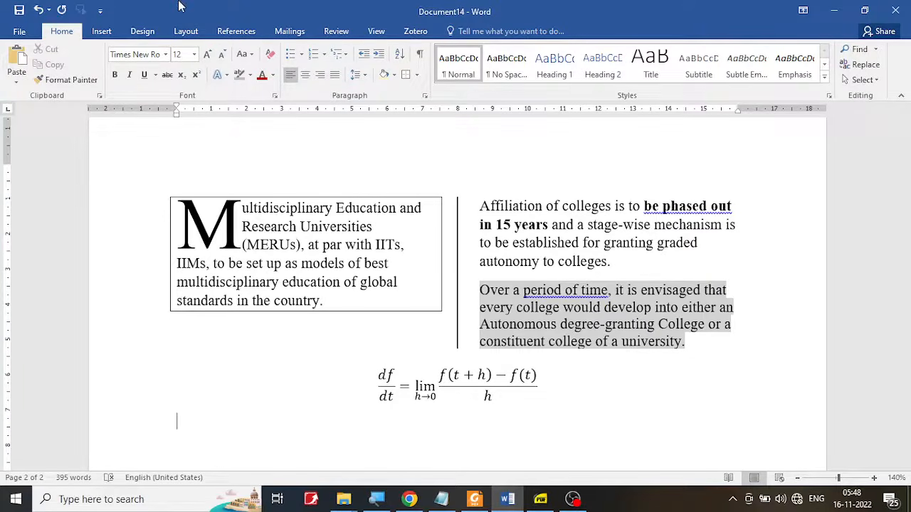
left_click(101, 31)
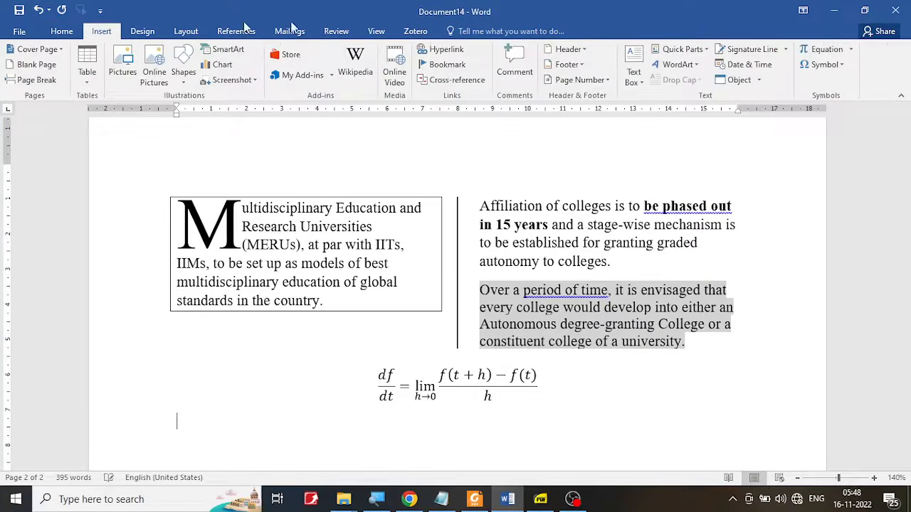
left_click(823, 48)
left_click(540, 499)
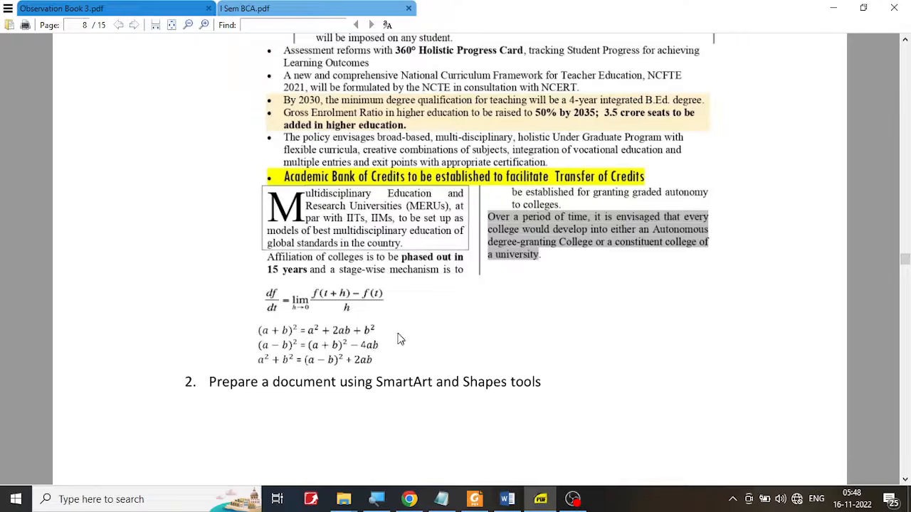
left_click(545, 501)
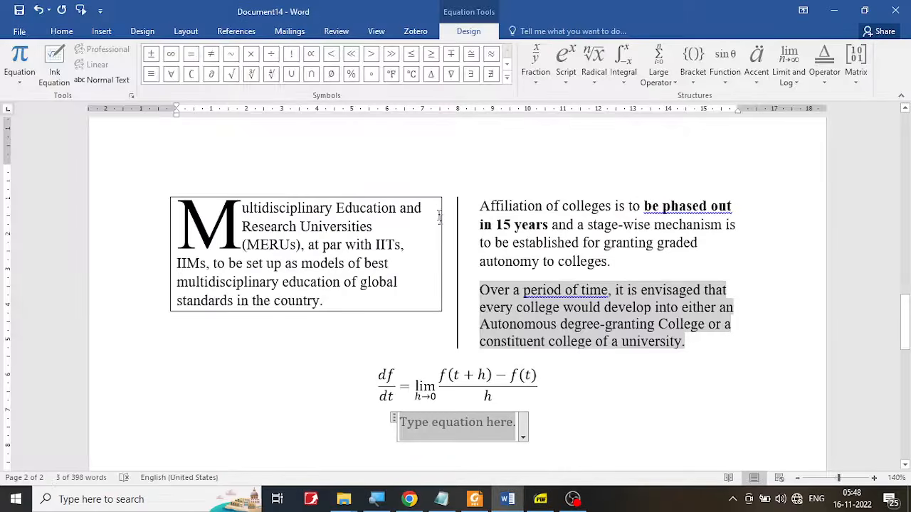
- Begin the new equation with (a + b)² followed by an equals sign, using a superscript structure for the square
left_click(568, 83)
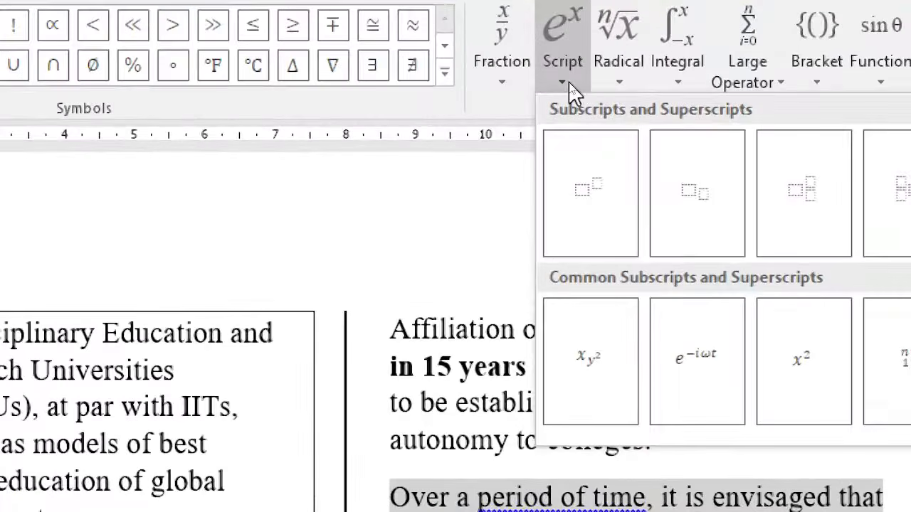
left_click(583, 200)
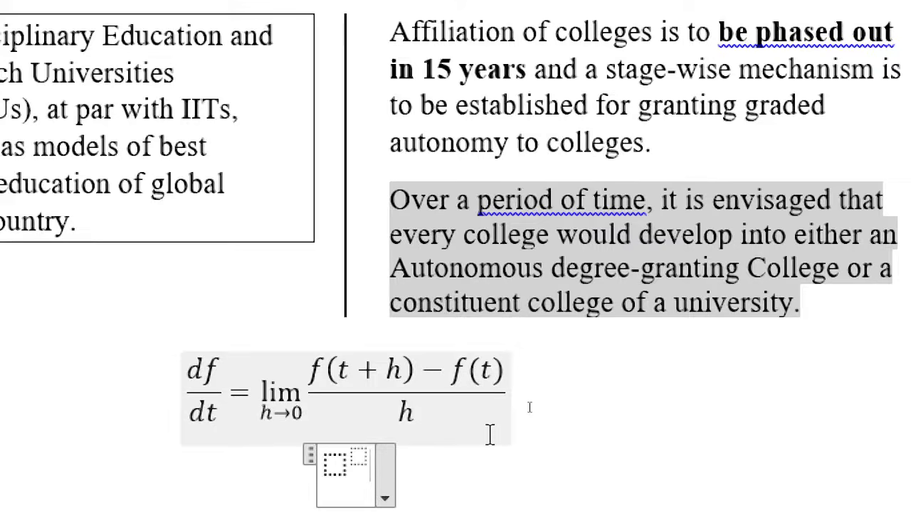
type("2")
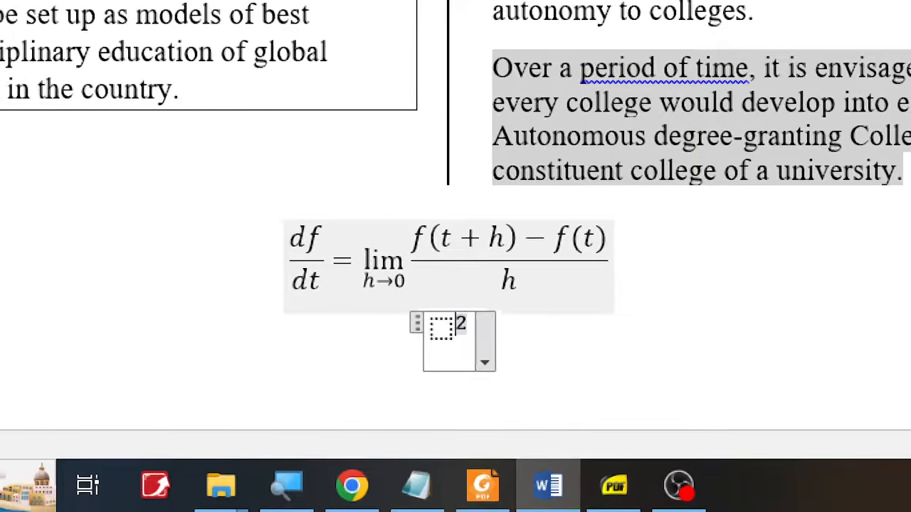
type("(a+b")
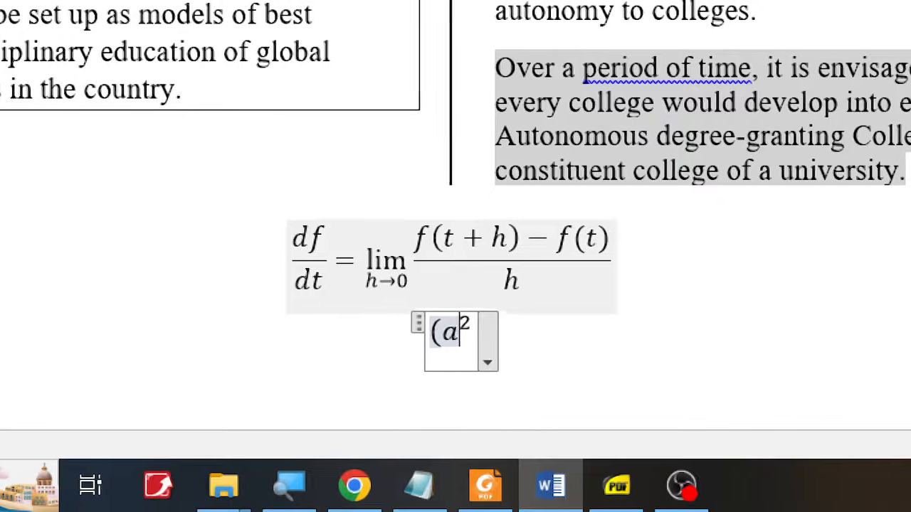
type(")")
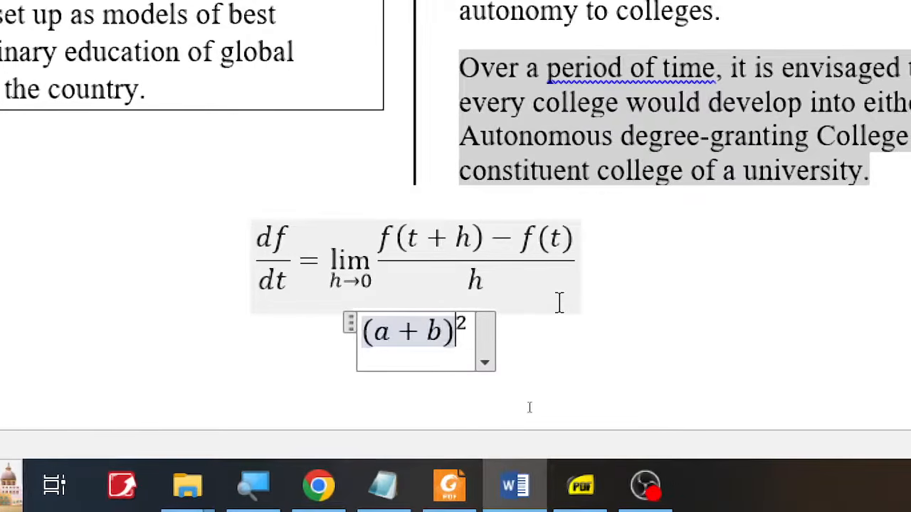
key("Right")
key("Right")
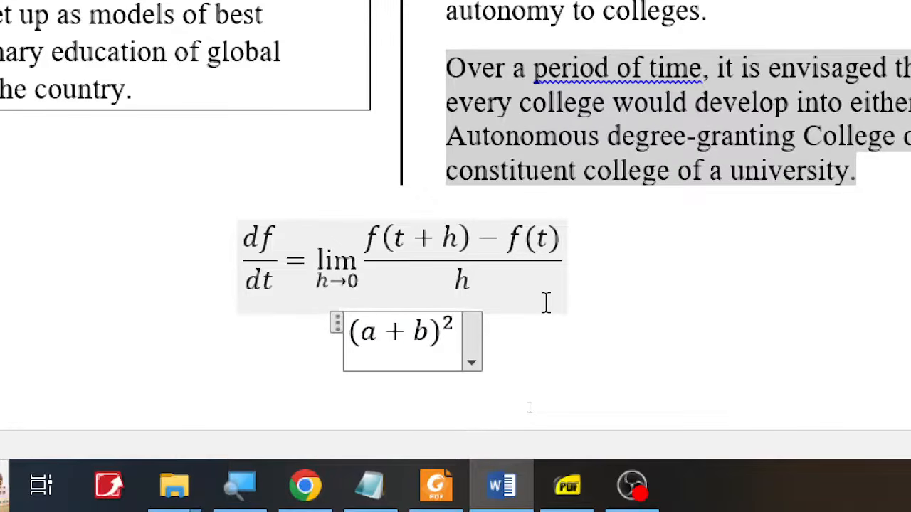
type("=")
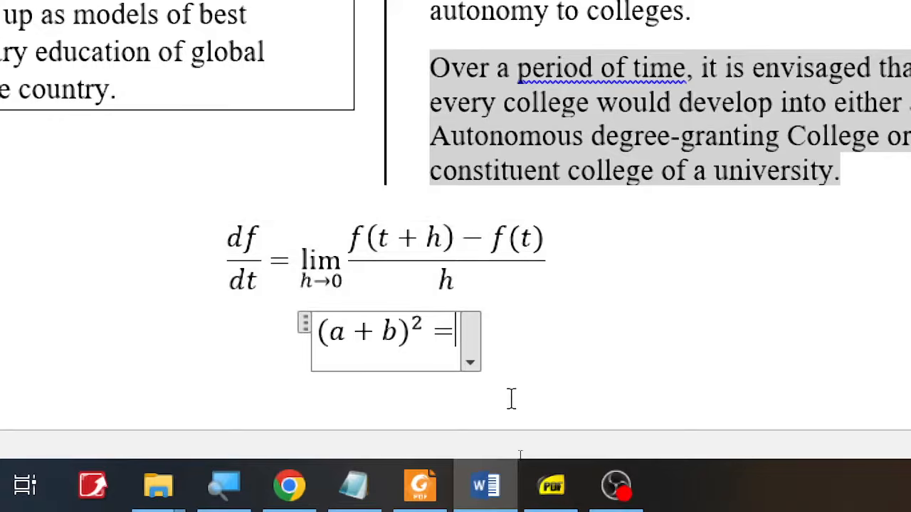
- Following the reference PDF, add a² + 2ab after the equals sign, with a² built as a superscript
left_click(559, 491)
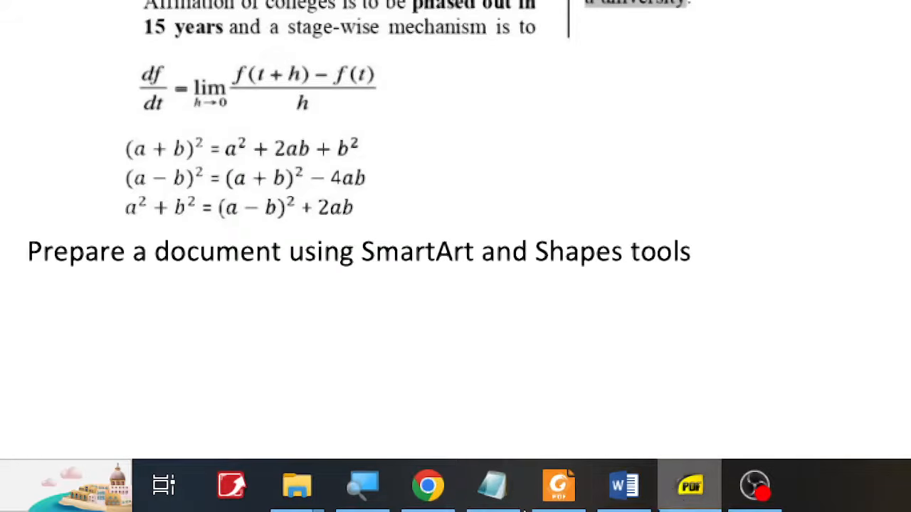
left_click(681, 491)
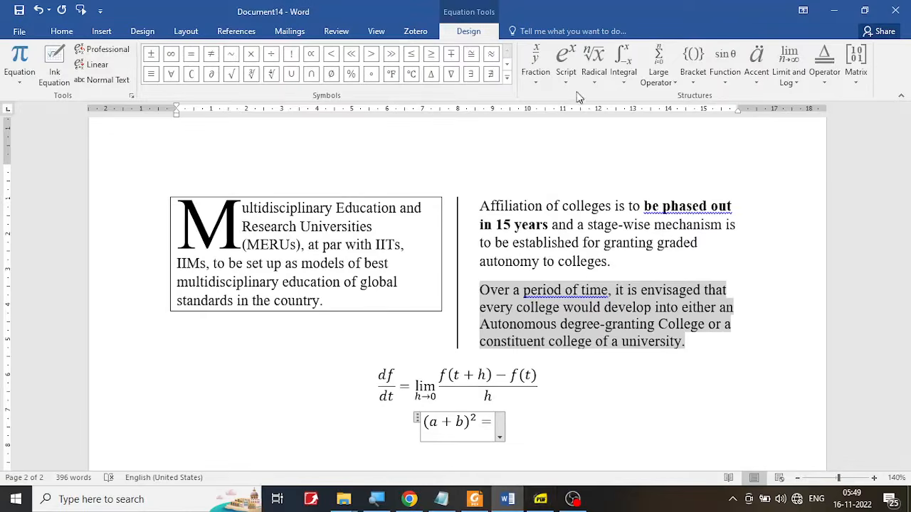
left_click(566, 67)
left_click(573, 134)
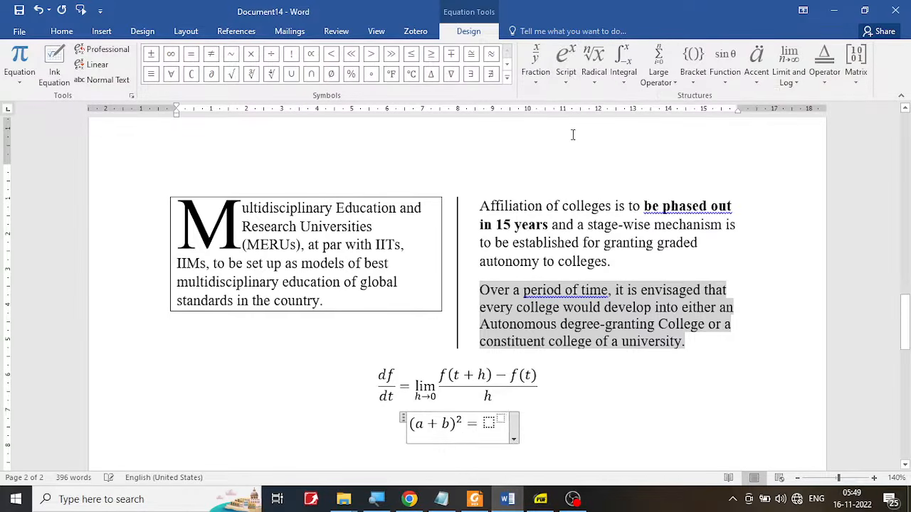
type("2 = ")
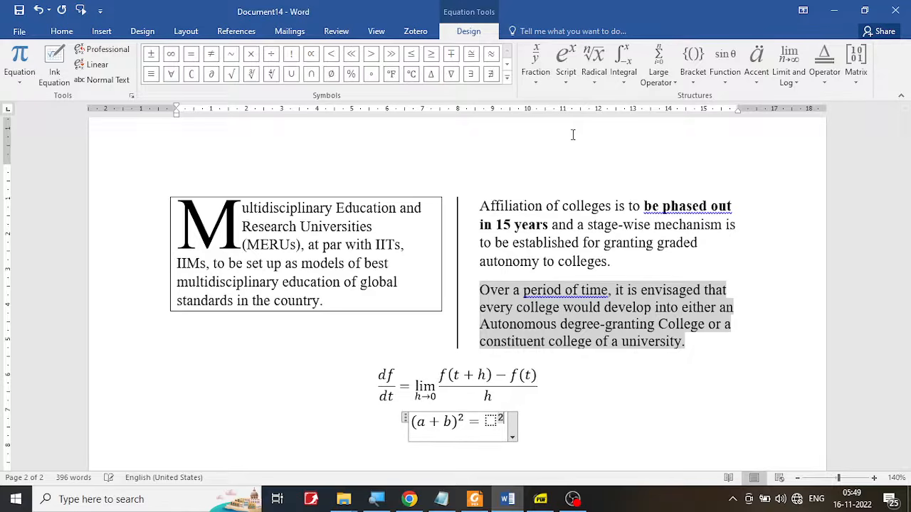
type("a")
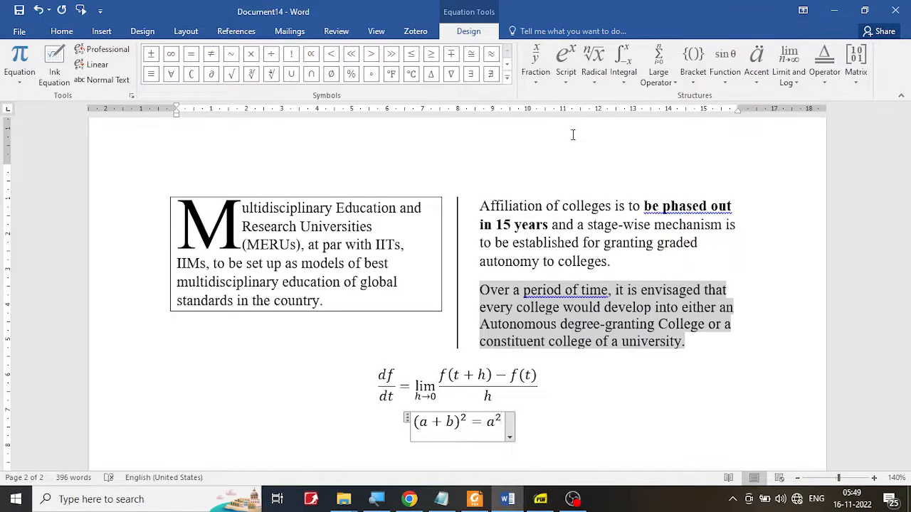
key("Right")
type("+ 2ab ")
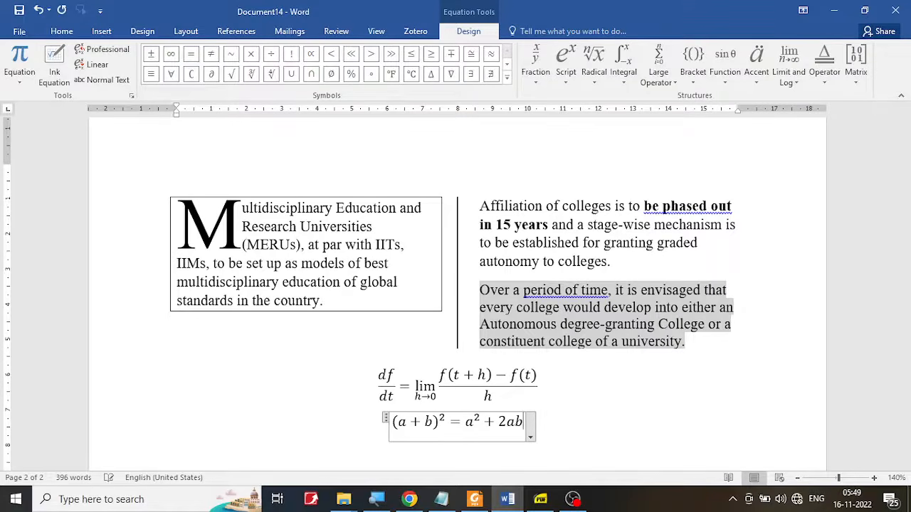
- Complete the (a + b)² equation with + b² as a superscript term and start a new line below it
type("+")
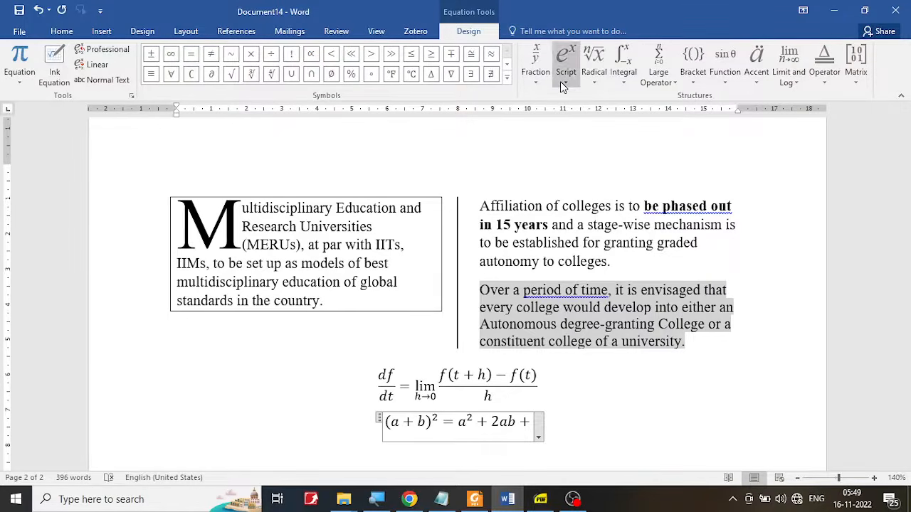
left_click(563, 71)
left_click(581, 127)
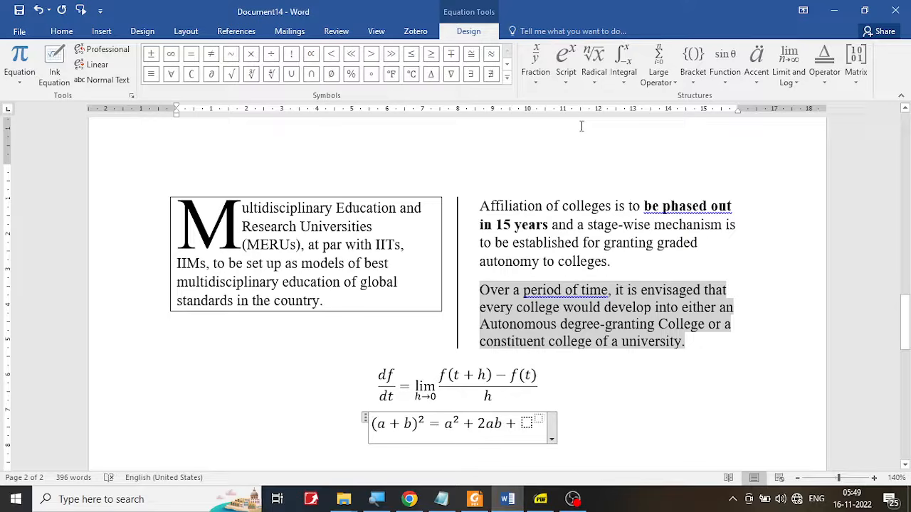
type("2")
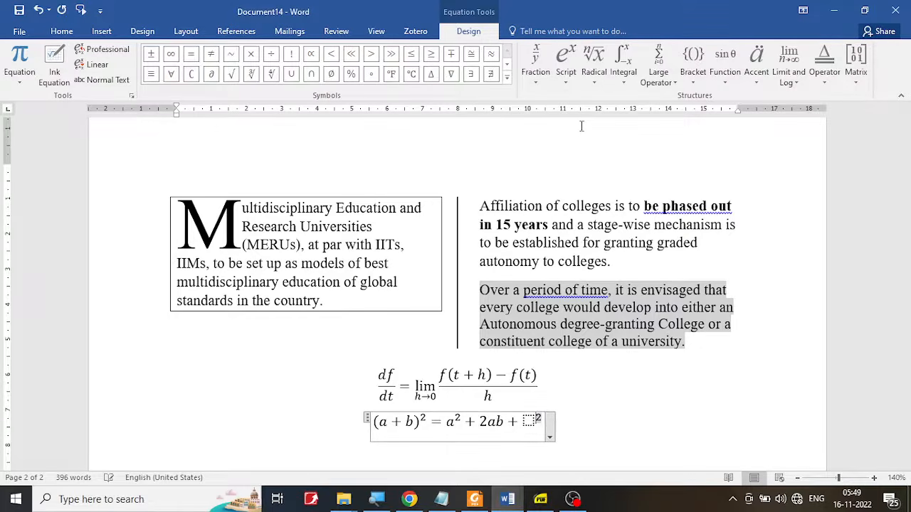
key("Left")
key("Left")
type("b")
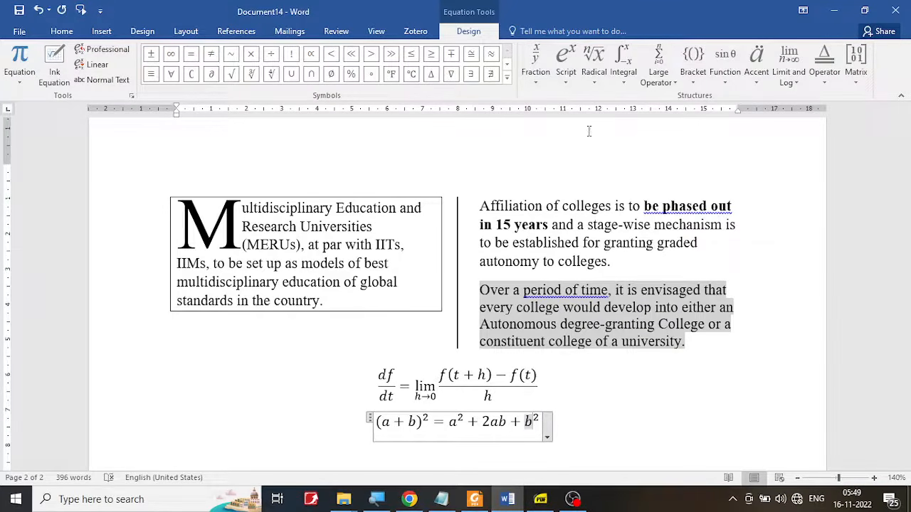
left_click(658, 434)
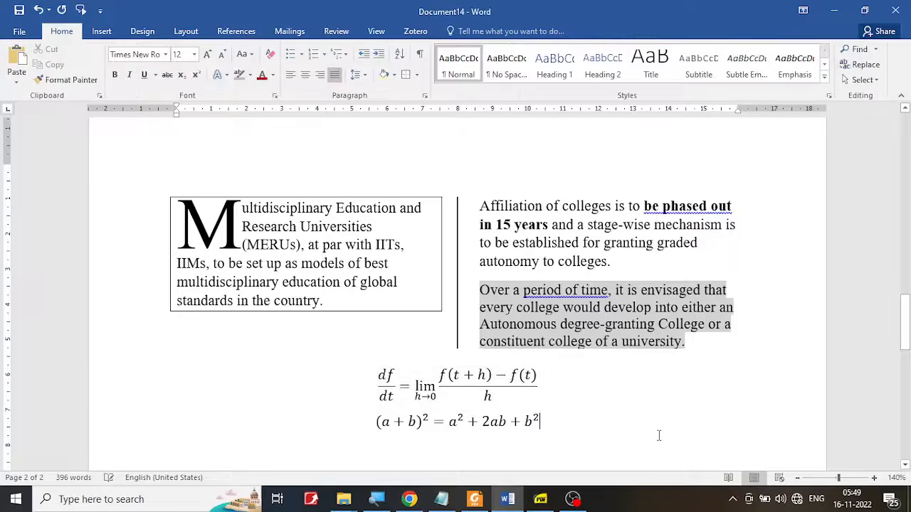
key("Return")
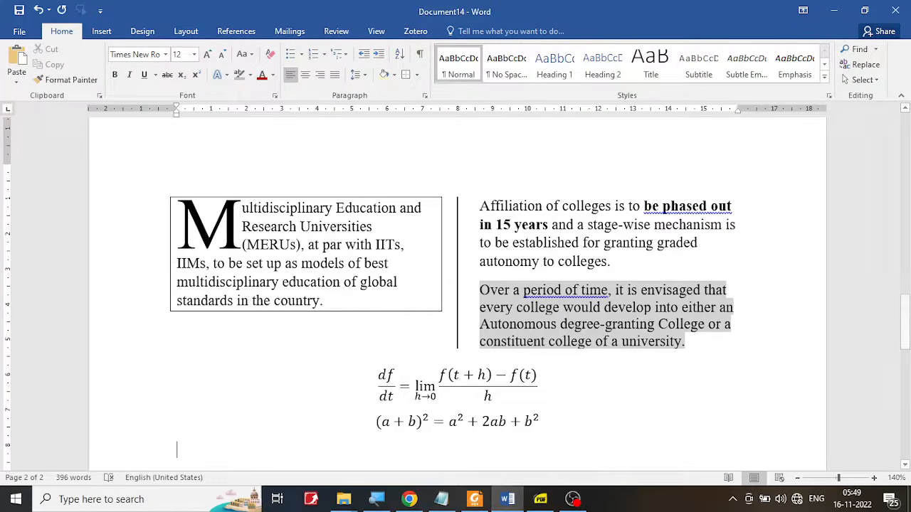
- Insert another empty equation below the (a + b)² equation and check the reference PDF for the next identity
left_click(99, 33)
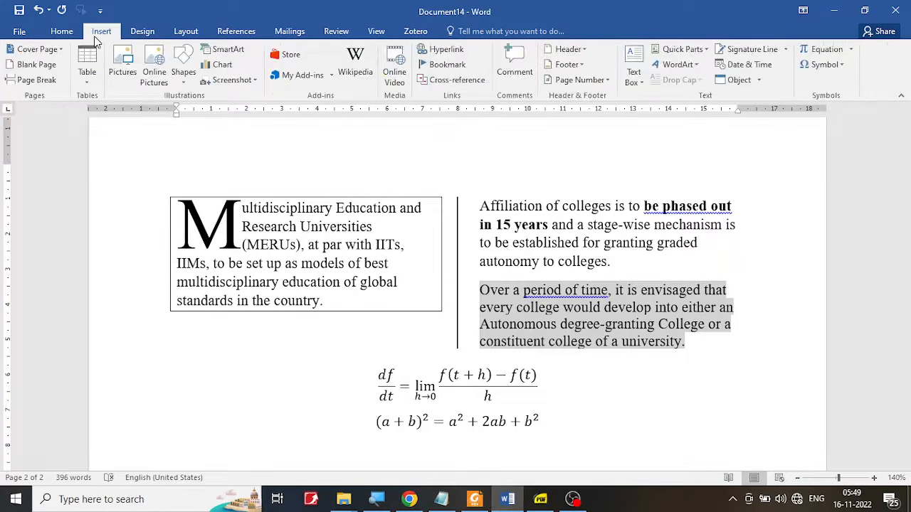
left_click(822, 49)
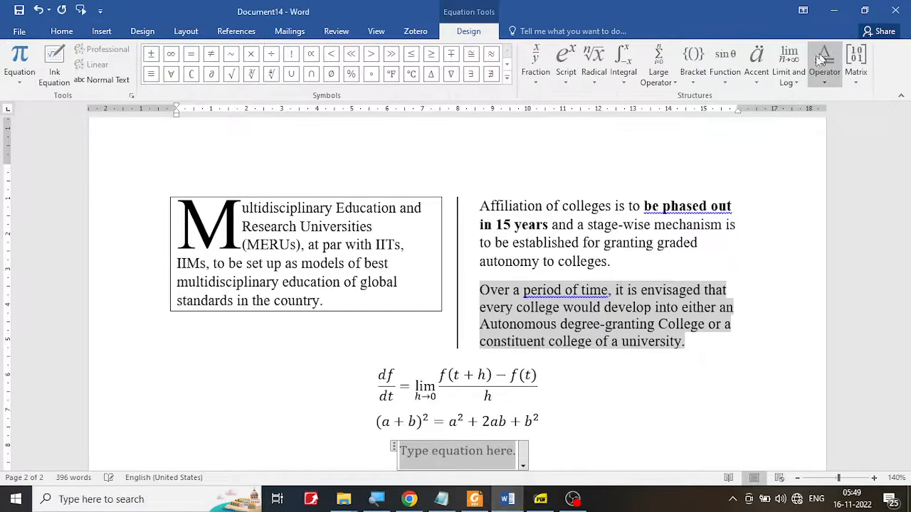
left_click(540, 500)
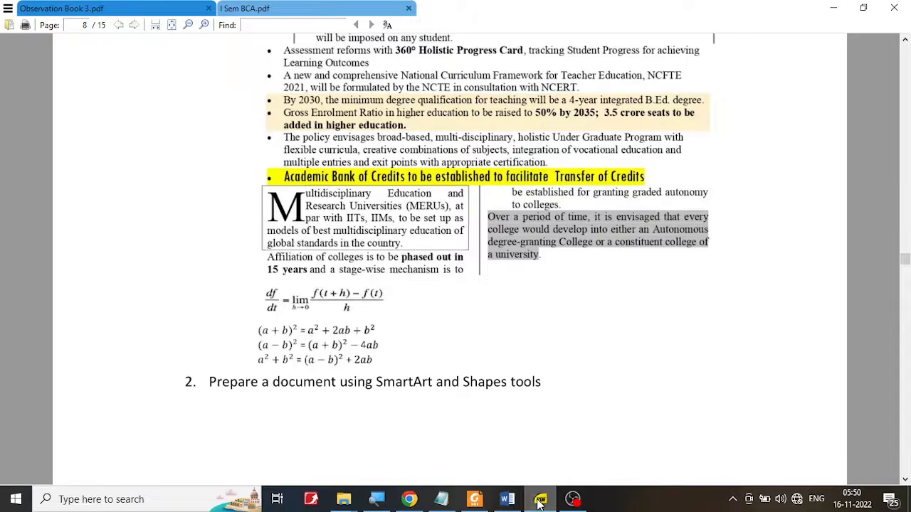
left_click(540, 500)
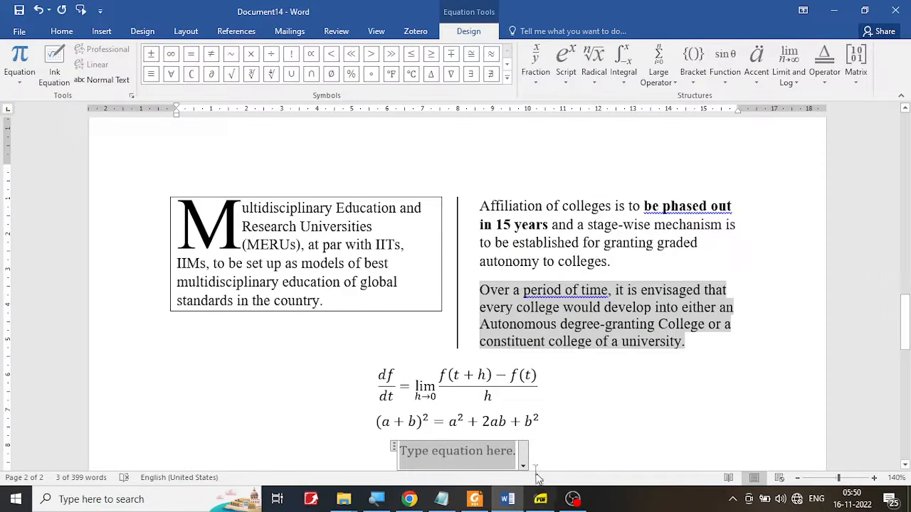
- Enter (a − b)² in the new equation using a superscript structure with base (a − b) and exponent 2
left_click(572, 85)
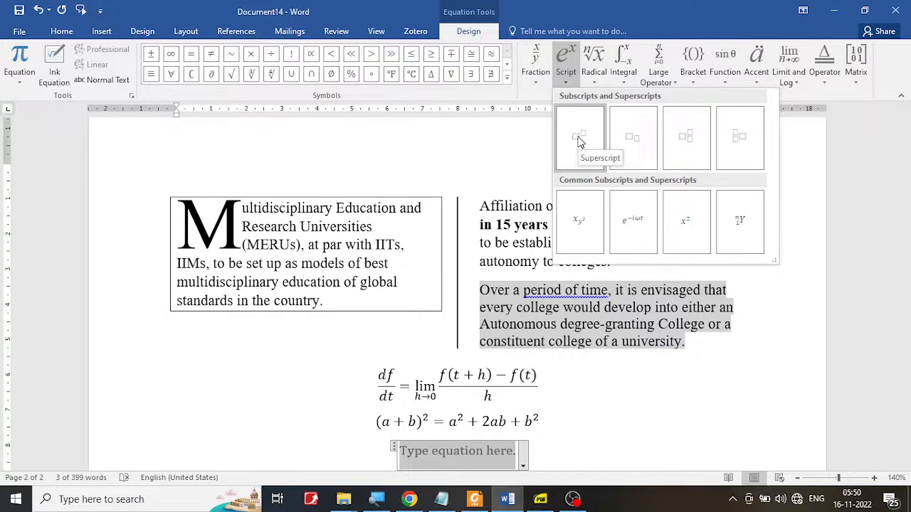
left_click(582, 129)
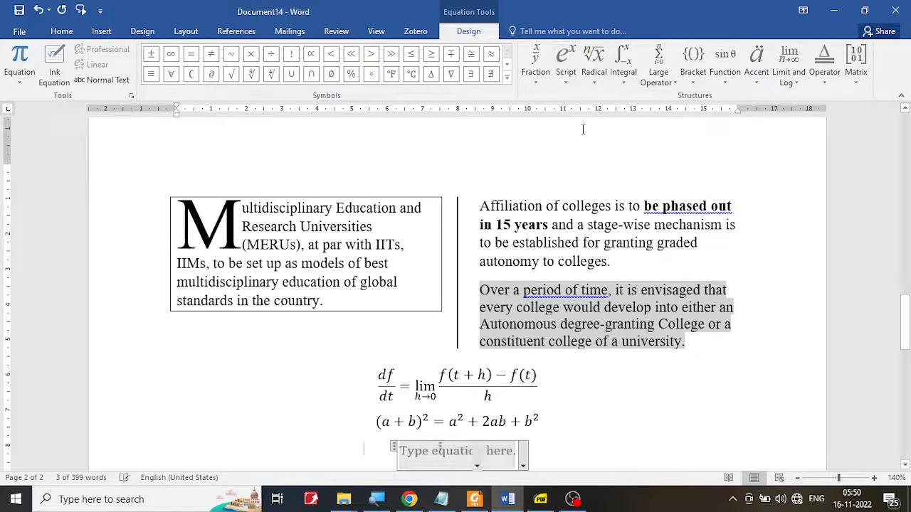
type("2")
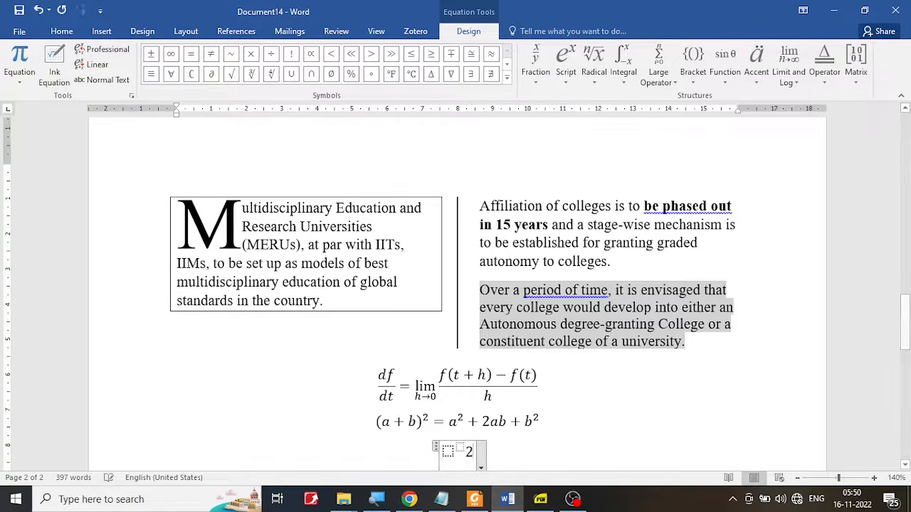
key("BackSpace")
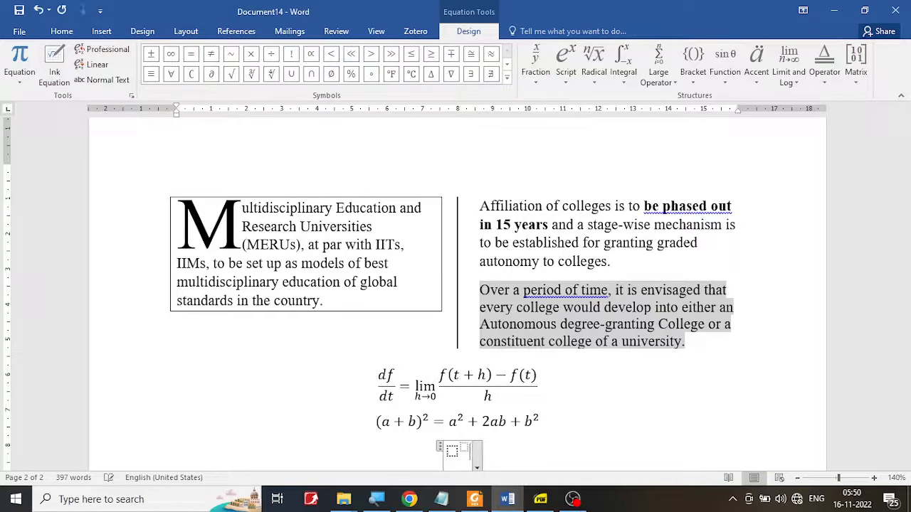
key("Left")
type("2")
key("Left")
key("Left")
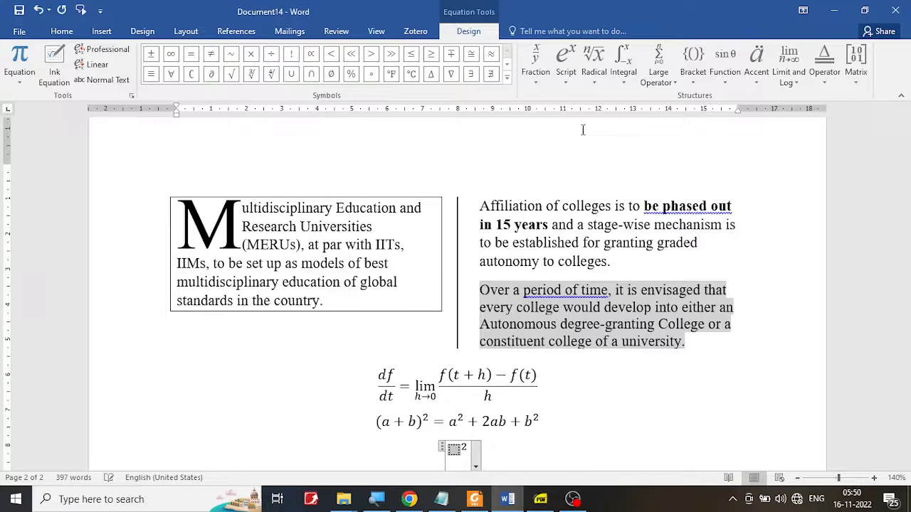
type("(a")
type("-b")
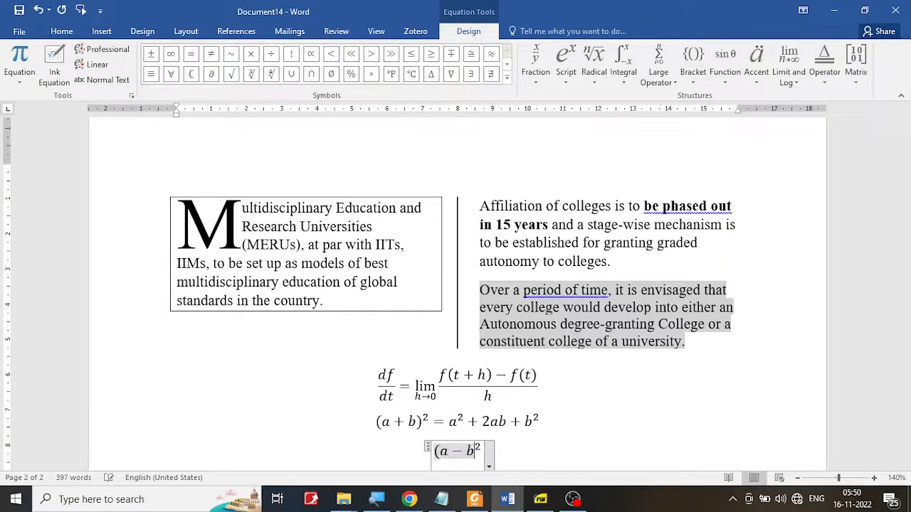
type(")")
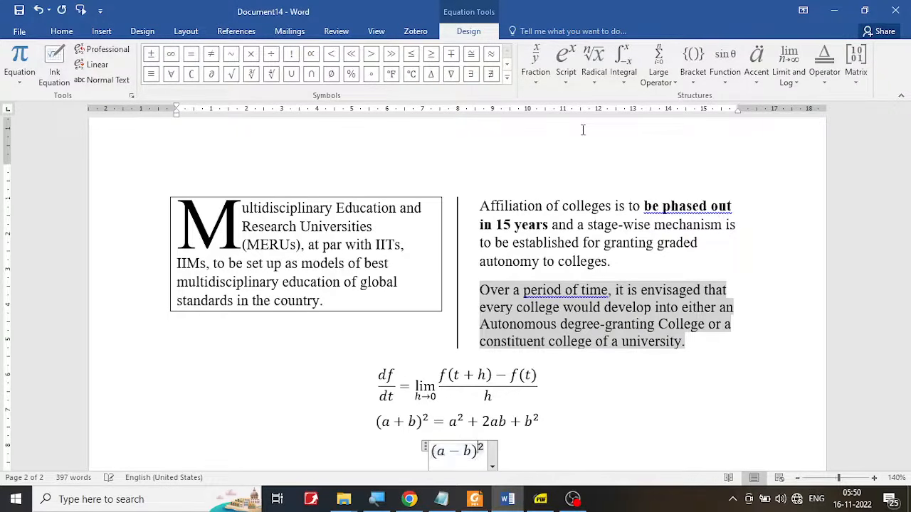
- Following the reference PDF, add an equals sign and (a + b)² as a superscript structure after (a − b)²
key("Right")
type("=")
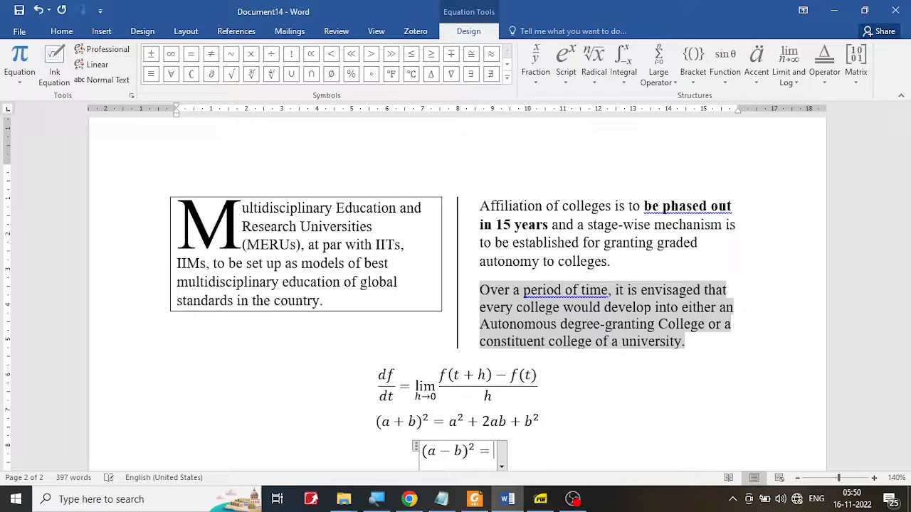
left_click(541, 498)
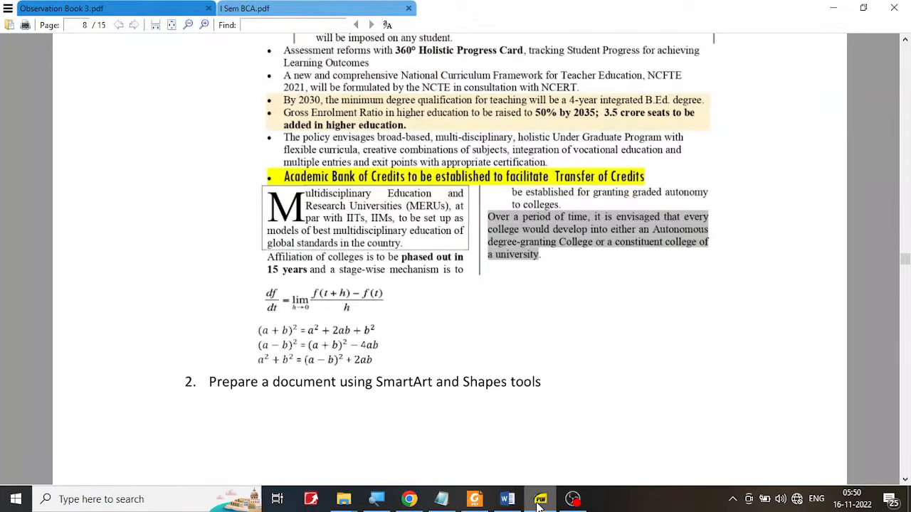
left_click(541, 499)
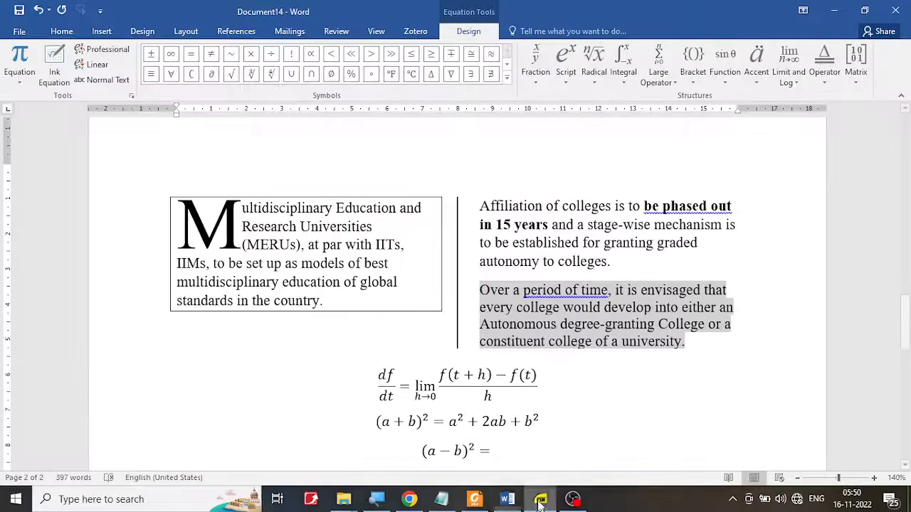
left_click(571, 74)
left_click(575, 128)
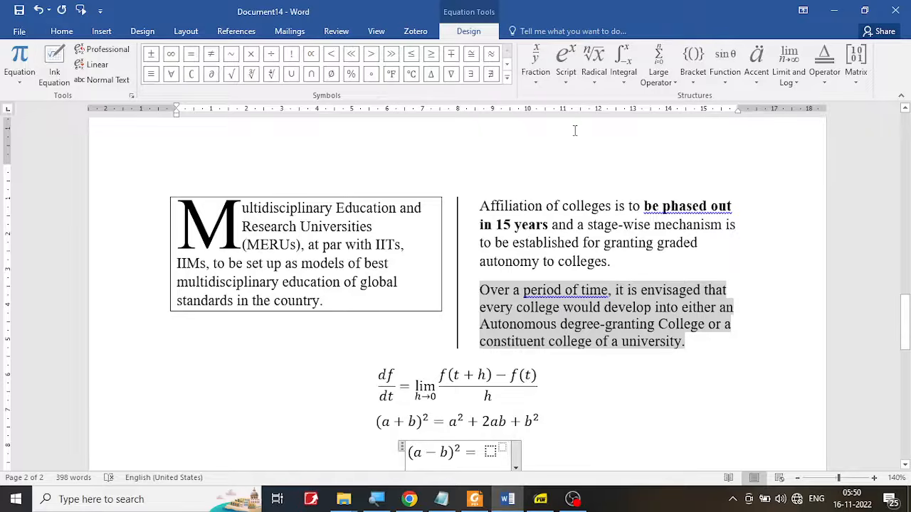
type("2")
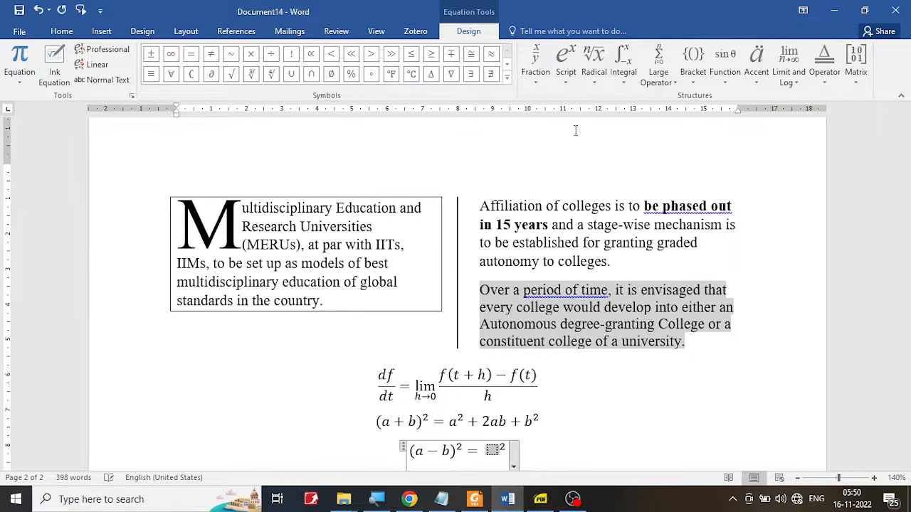
type("(a+b")
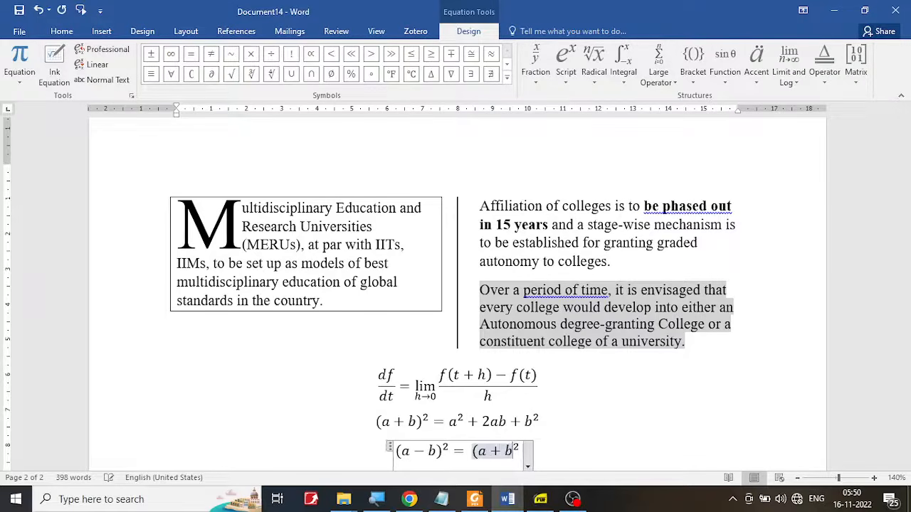
type(")")
key("Down")
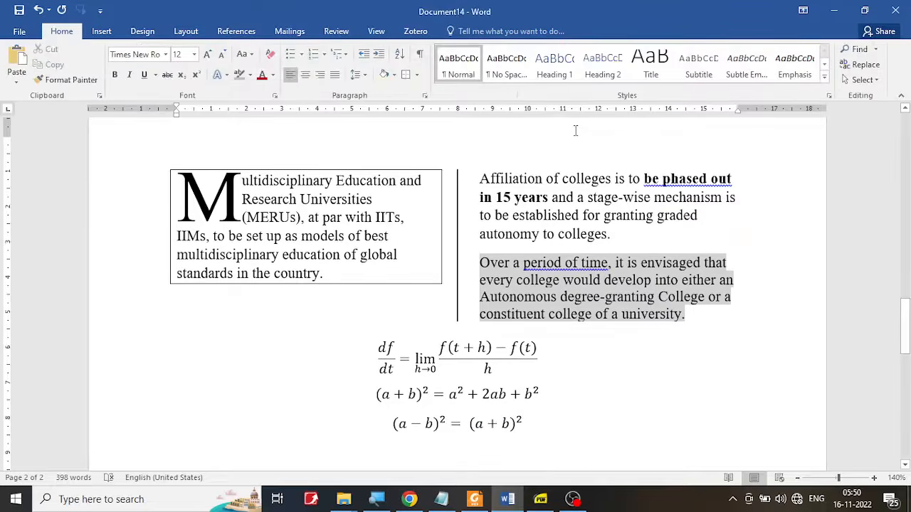
- Check the reference PDF and complete the (a − b)² equation with − 4ab after the (a + b)² term
left_click(511, 422)
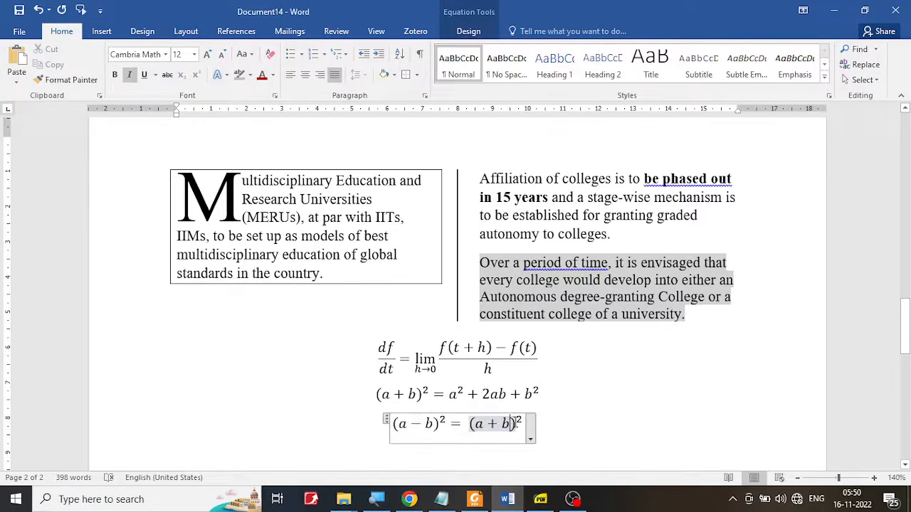
left_click(523, 422)
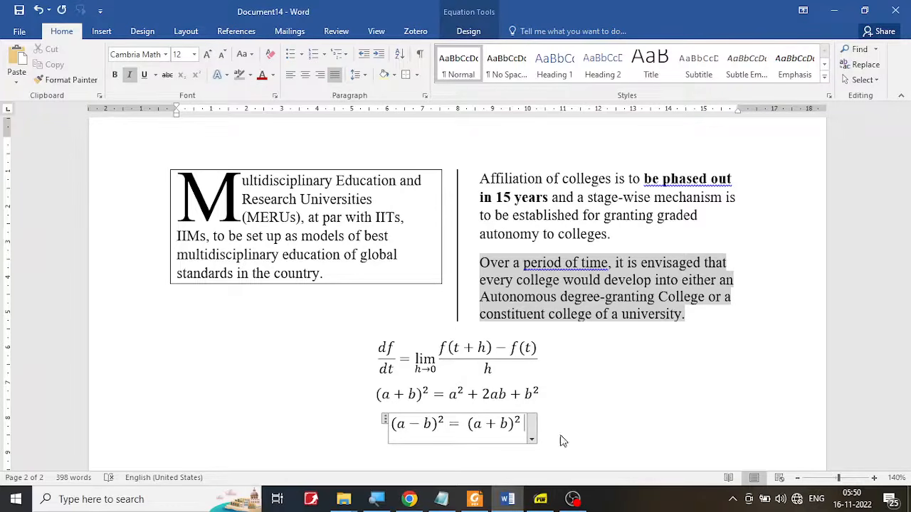
left_click(551, 506)
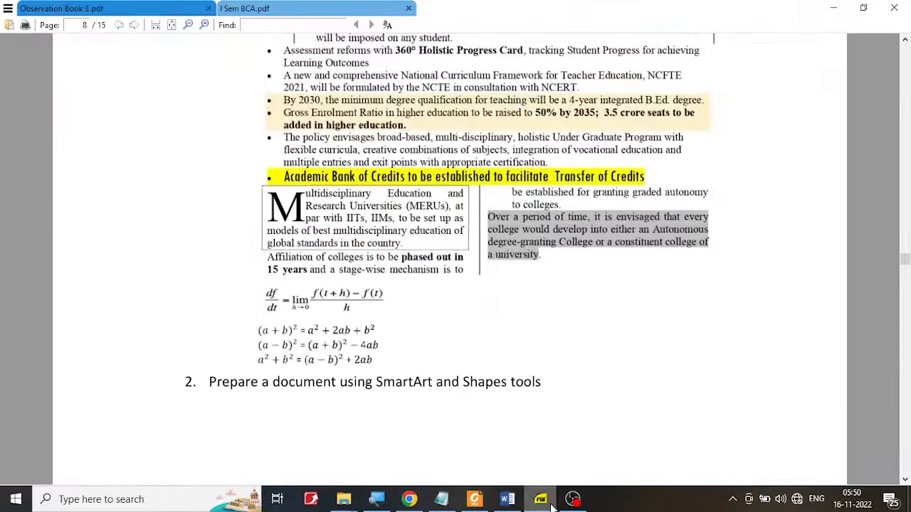
left_click(552, 505)
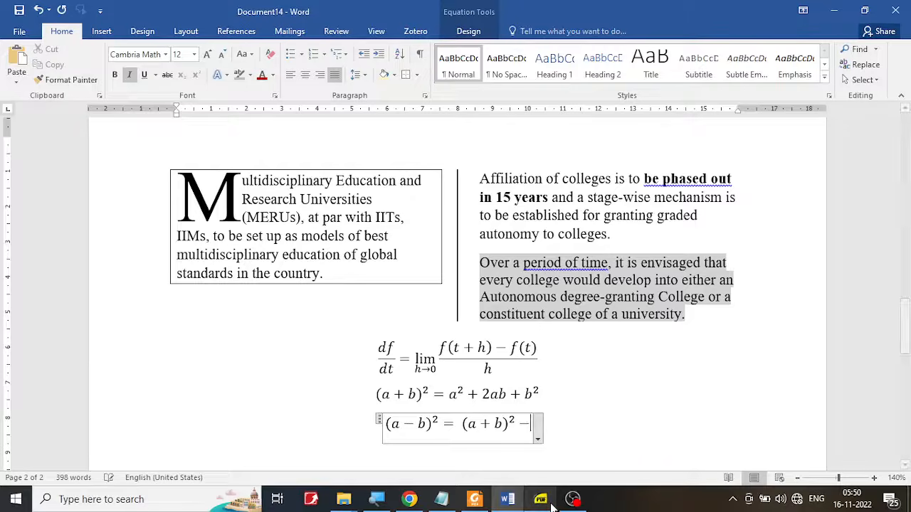
type("-4ab")
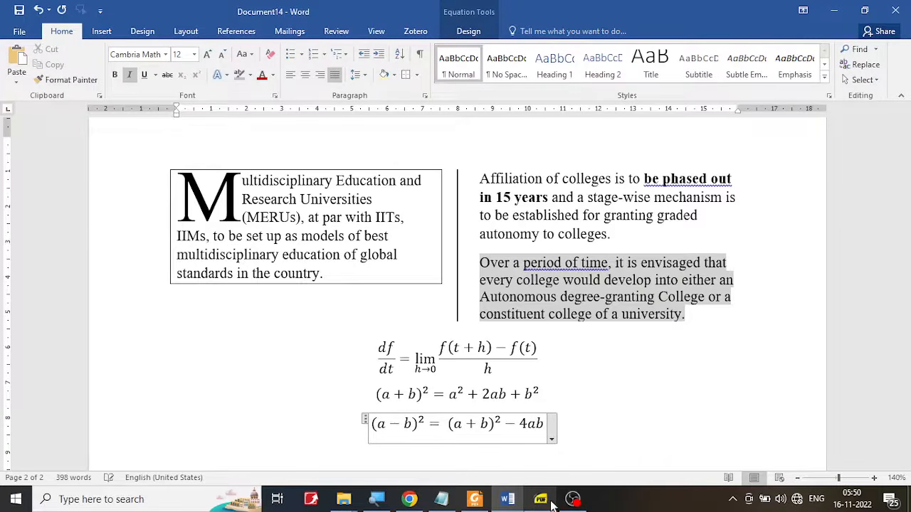
left_click(610, 446)
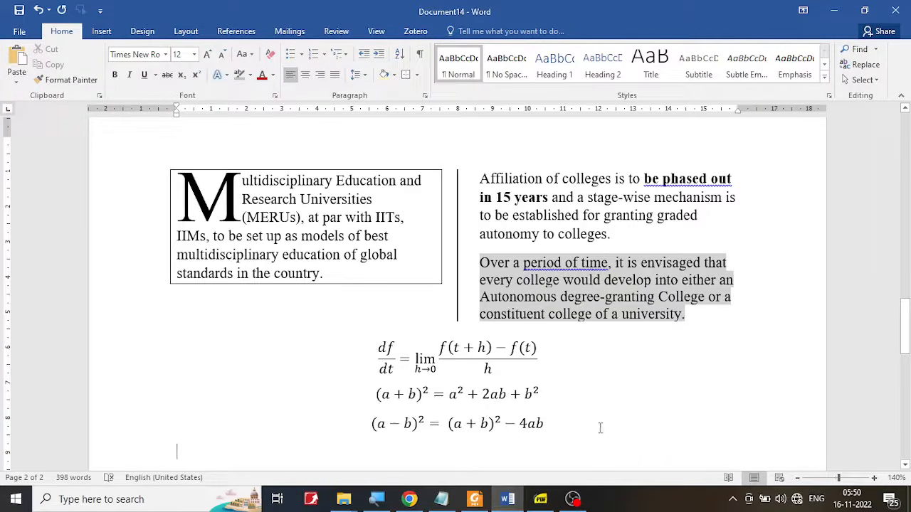
- Insert a new empty equation below the (a − b)² equation and look up the last identity in the reference PDF
left_click(602, 425)
key("Down")
scroll(599, 419, "down", 2)
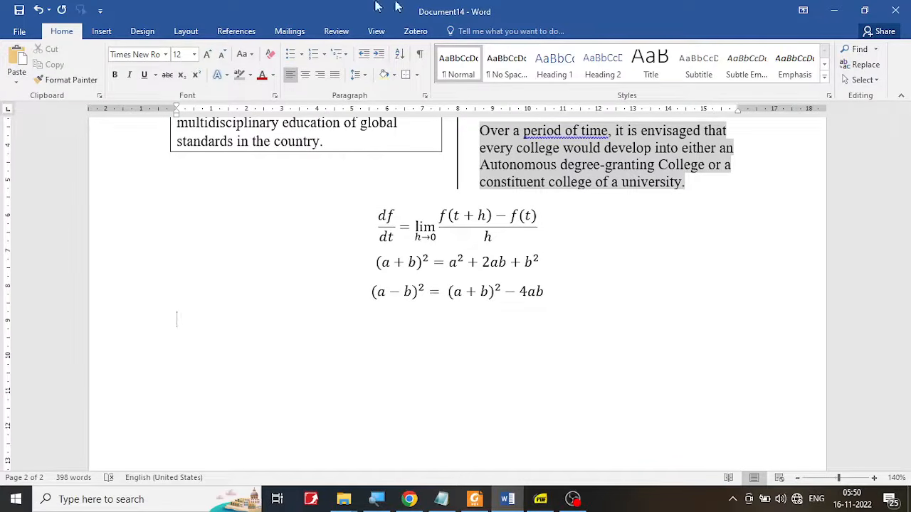
left_click(113, 33)
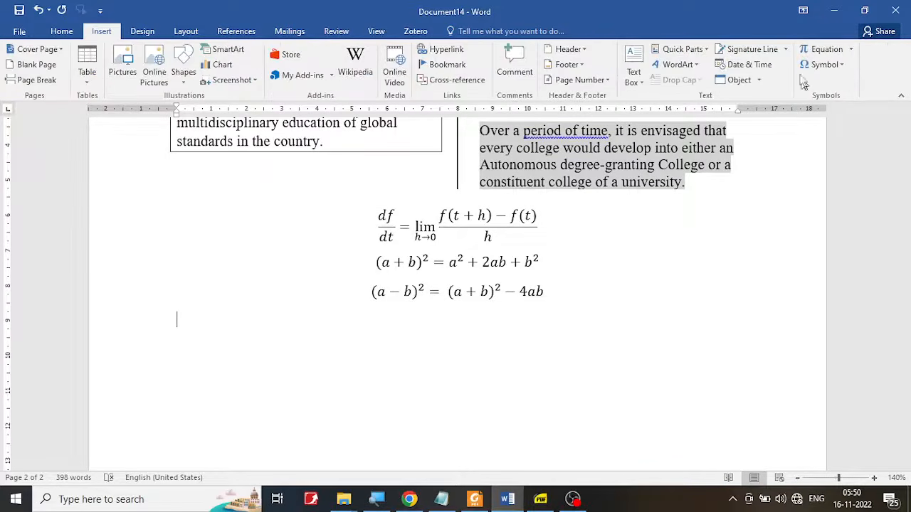
left_click(826, 50)
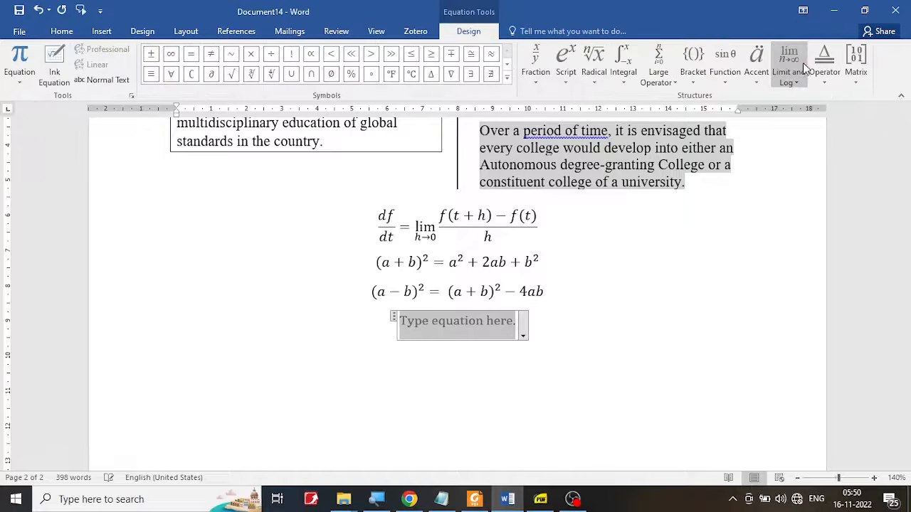
left_click(506, 499)
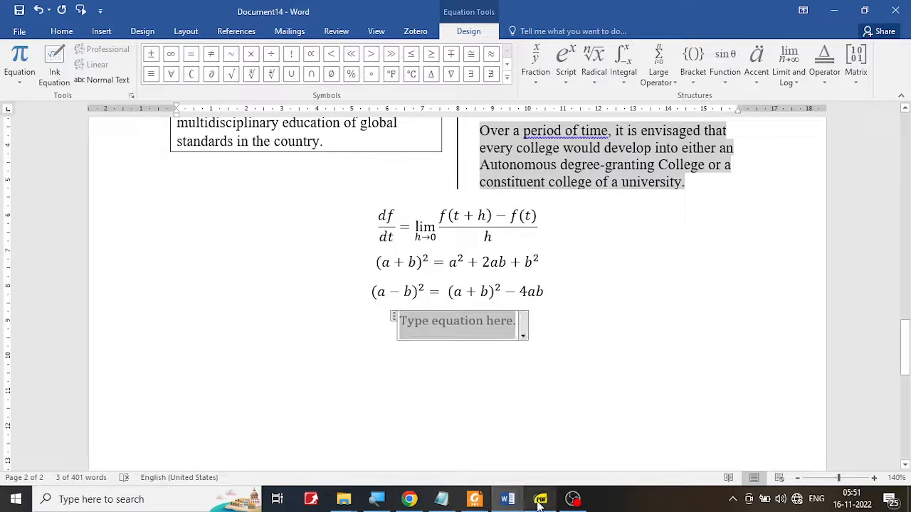
left_click(537, 503)
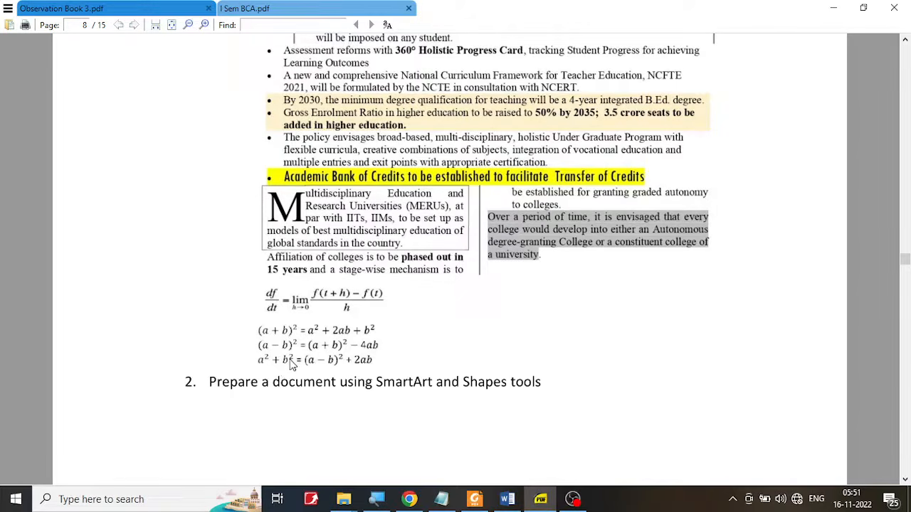
left_click(506, 499)
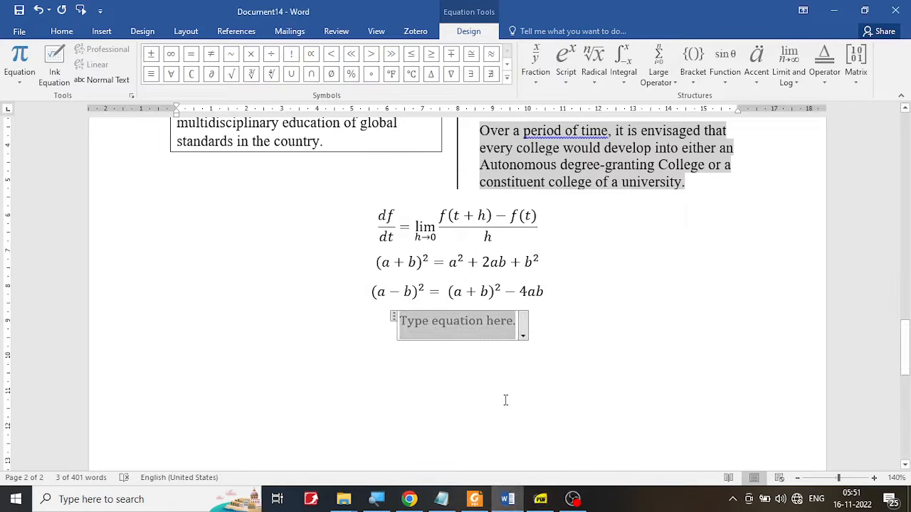
- Enter a² in the new equation using a superscript structure, followed by a plus sign
left_click(566, 83)
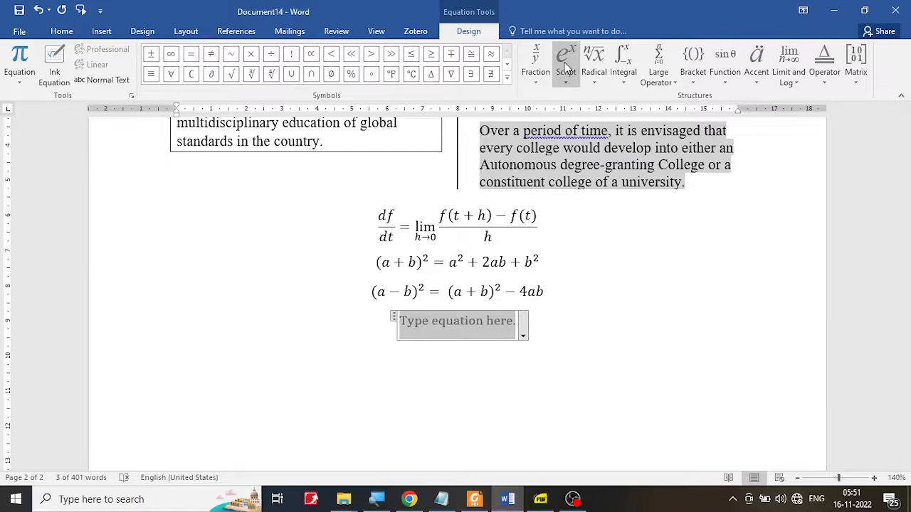
left_click(573, 130)
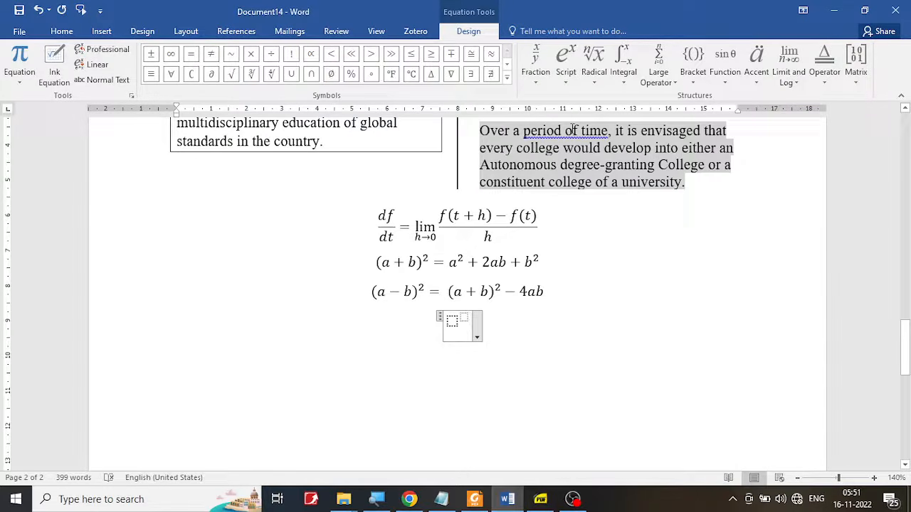
type("2")
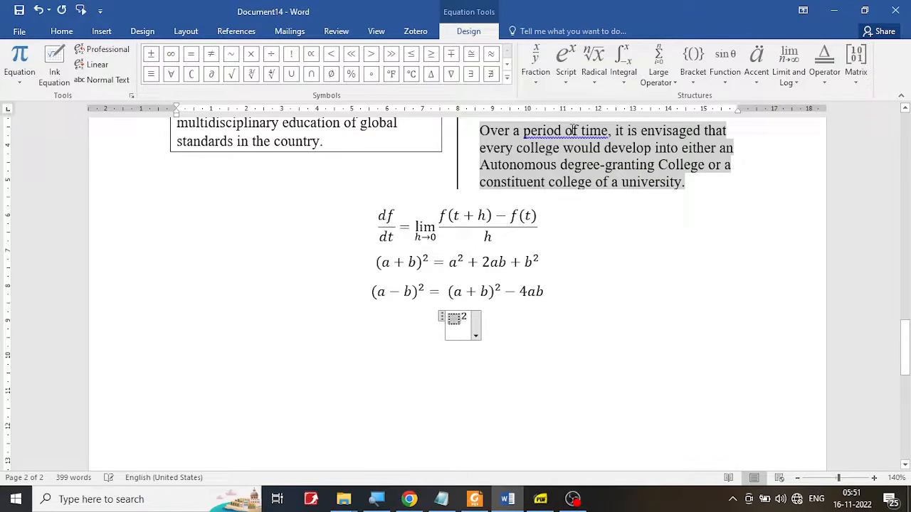
key("Left")
key("Left")
type("a")
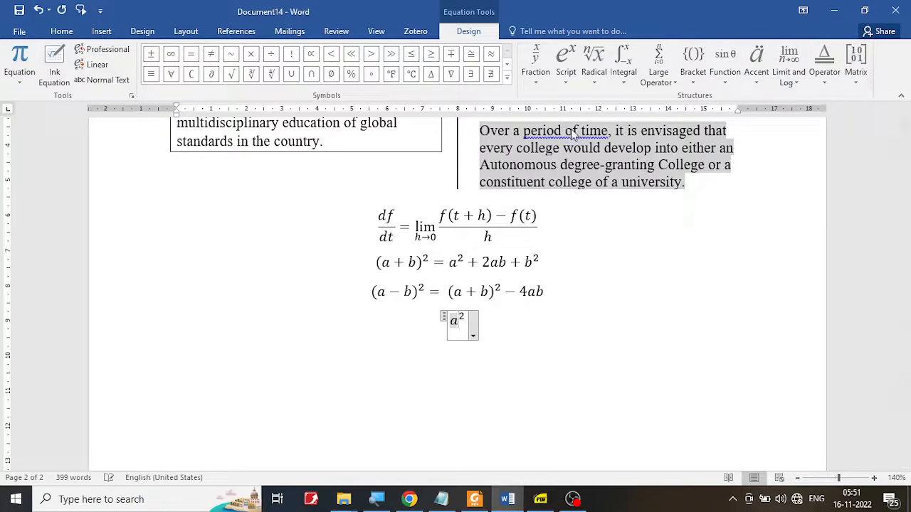
key("Right")
key("Right")
type("+")
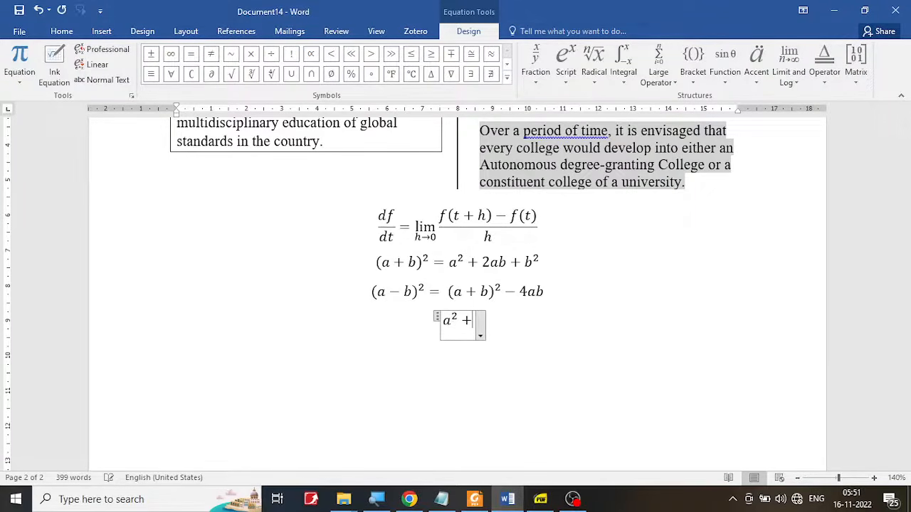
- Add b² after the plus sign using a superscript structure with base b and exponent 2
left_click(565, 79)
left_click(589, 124)
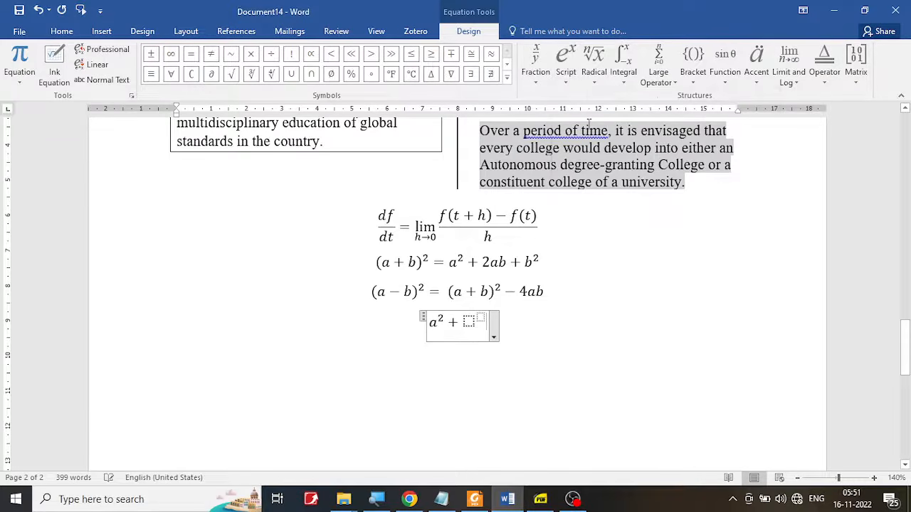
type("2")
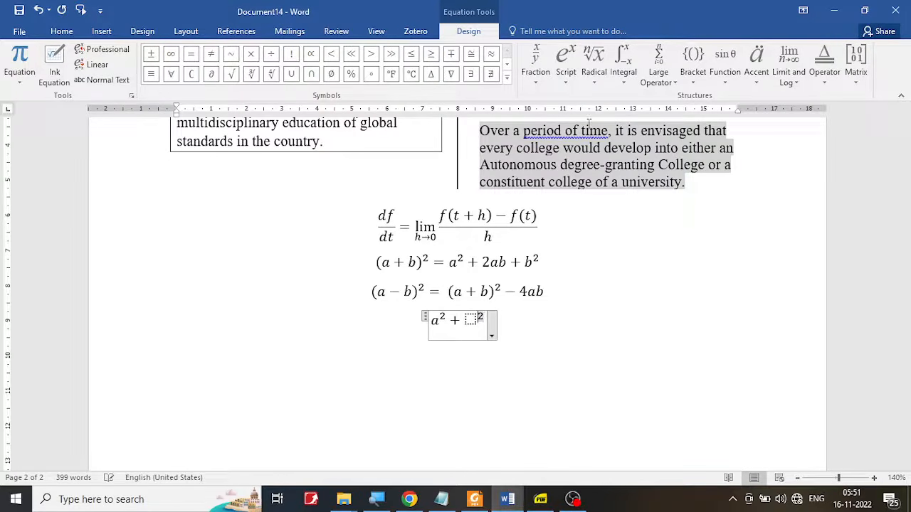
key("Left")
key("Left")
type("b")
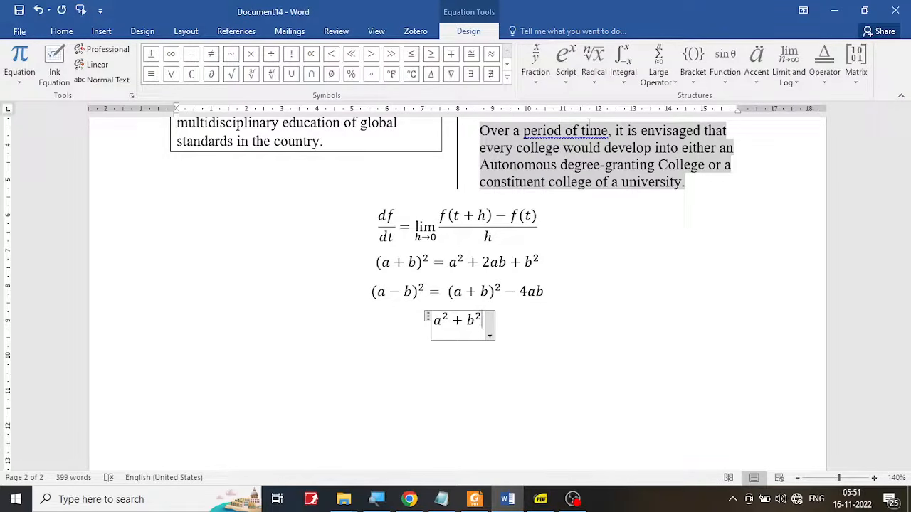
- Following the reference PDF, add an equals sign and (a − b)² as a superscript structure after a² + b²
left_click(543, 500)
left_click(545, 502)
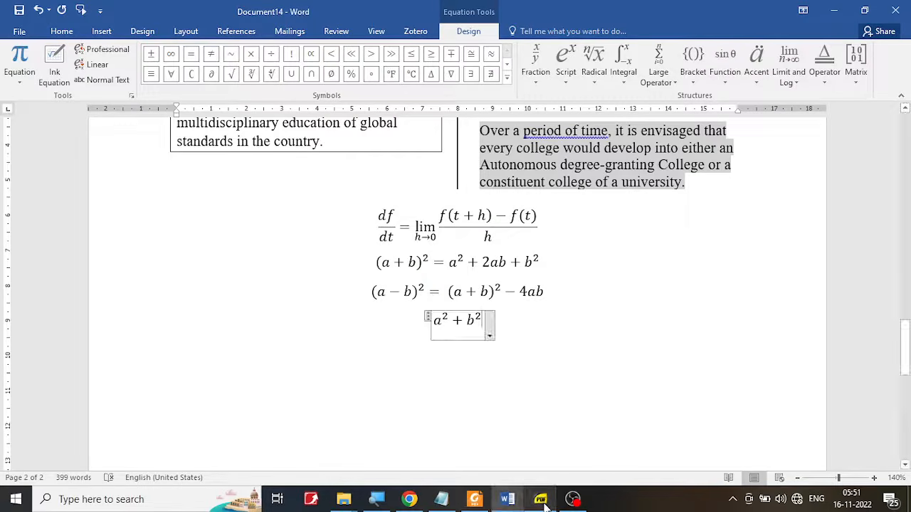
type("=")
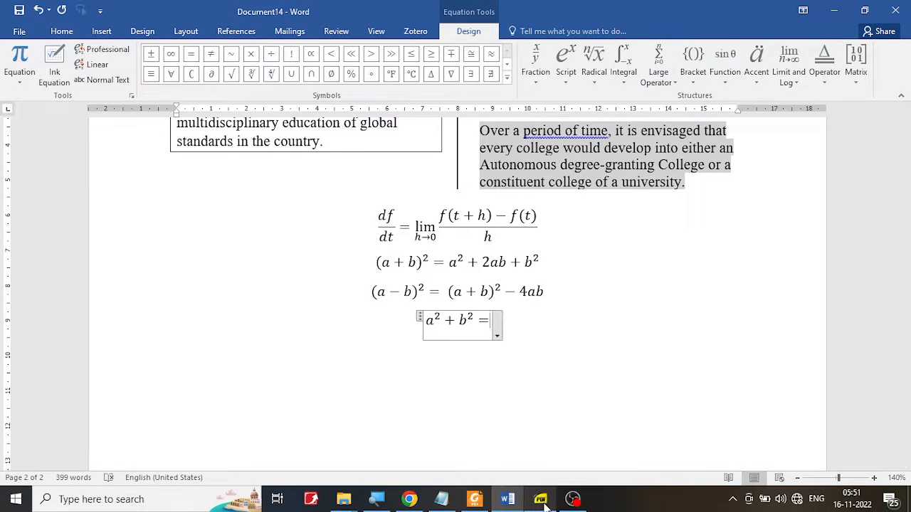
left_click(543, 500)
left_click(543, 500)
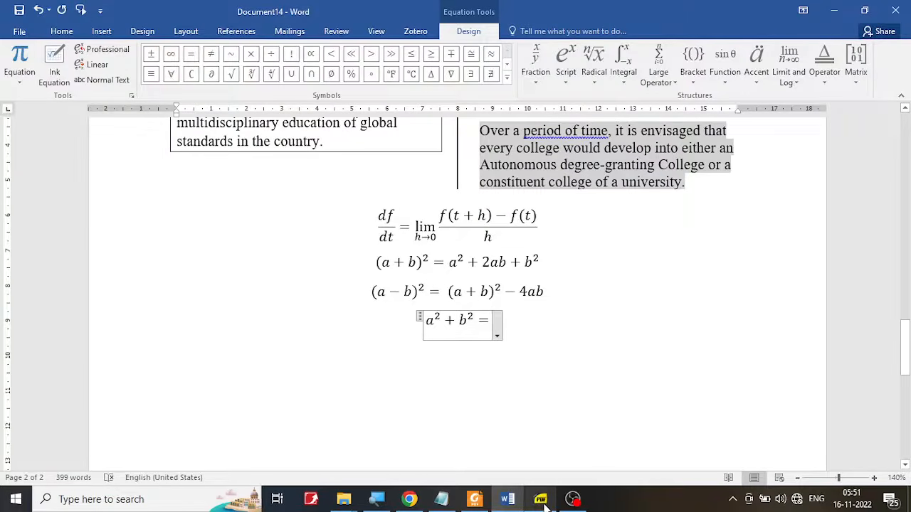
left_click(565, 80)
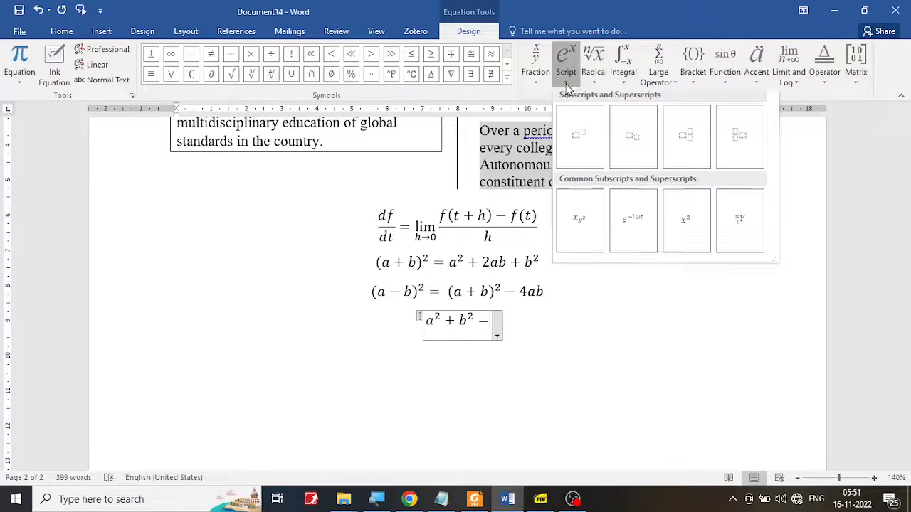
left_click(578, 131)
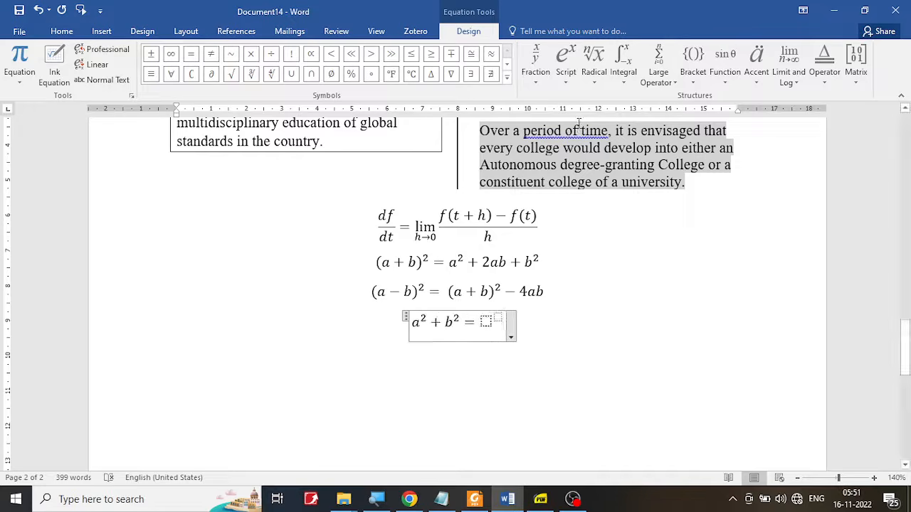
type("2")
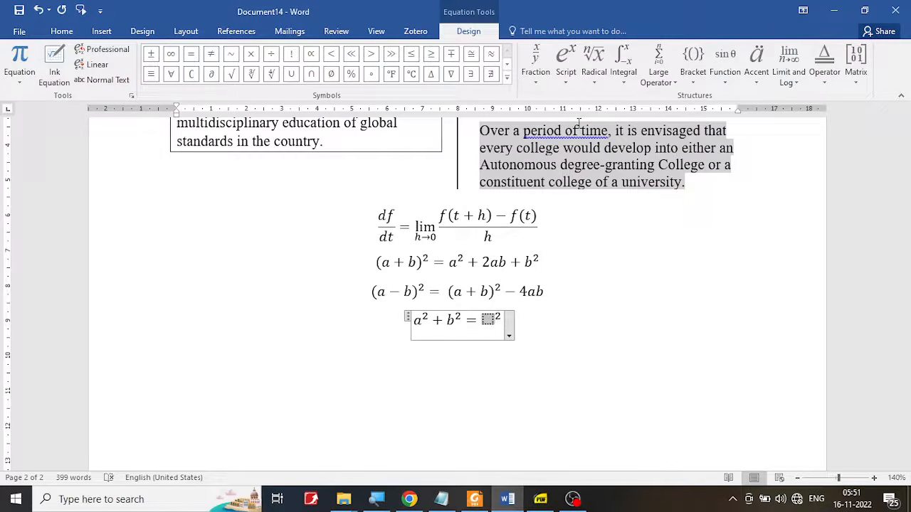
type("(a-b)")
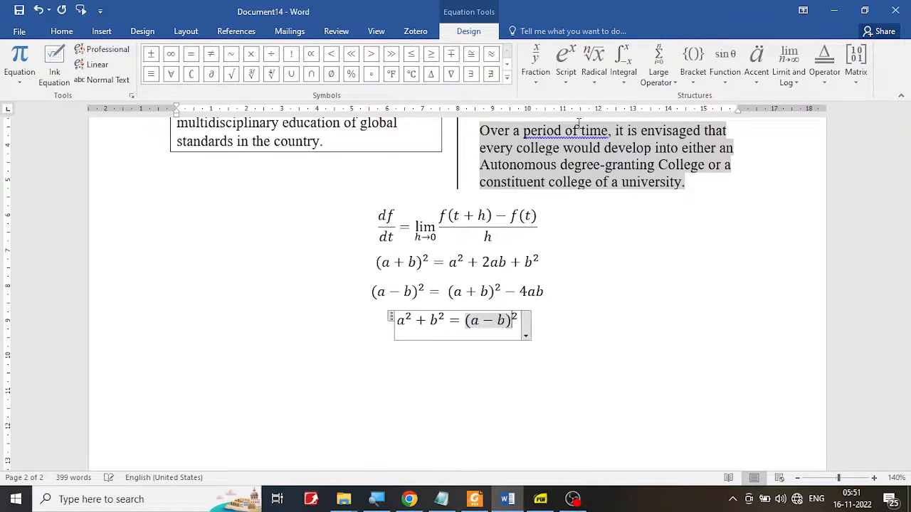
key("Right")
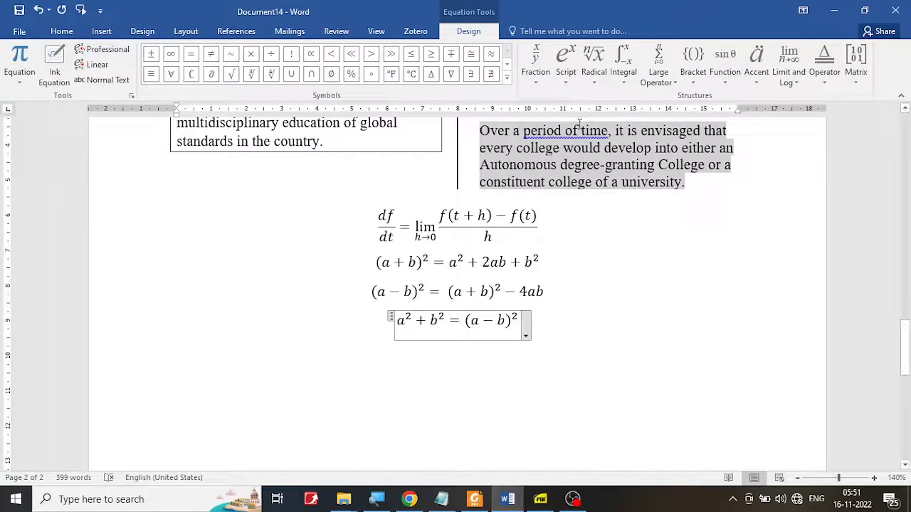
- Check the reference PDF and complete the a² + b² equation with + 2ab
left_click(539, 500)
left_click(539, 500)
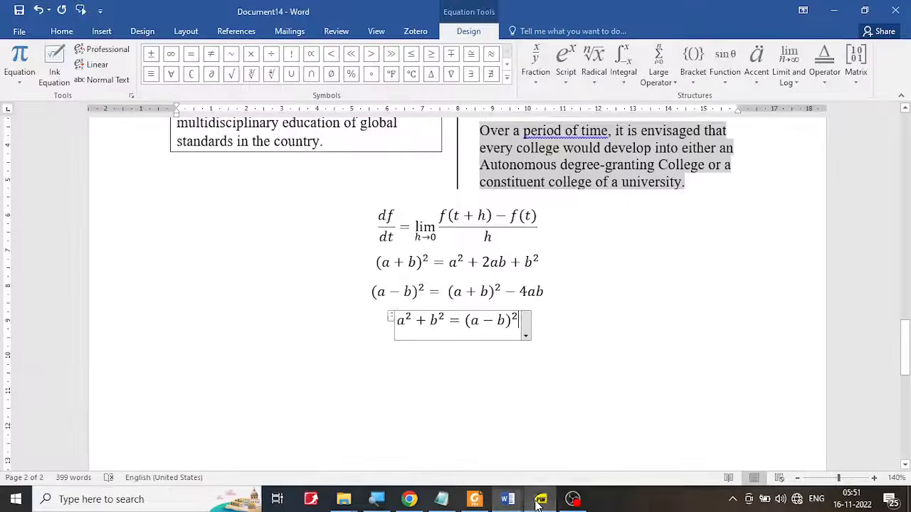
type("+ ")
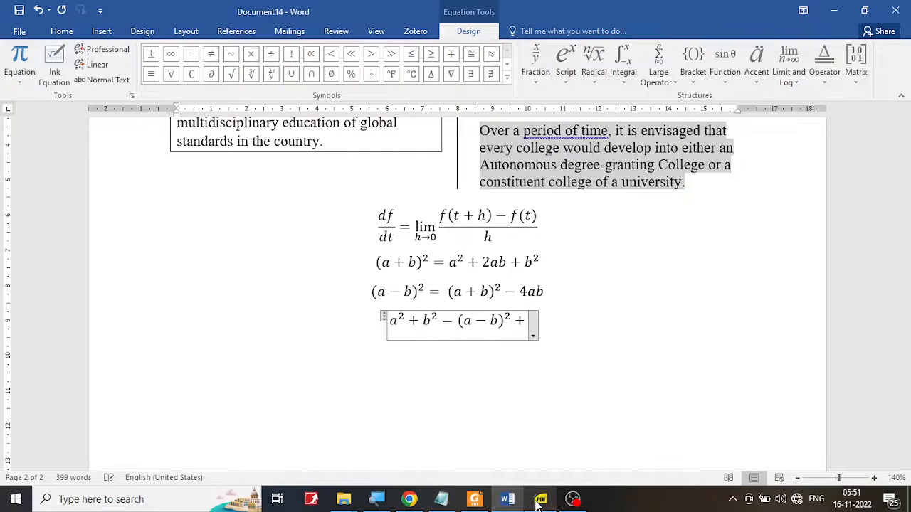
type("2ab")
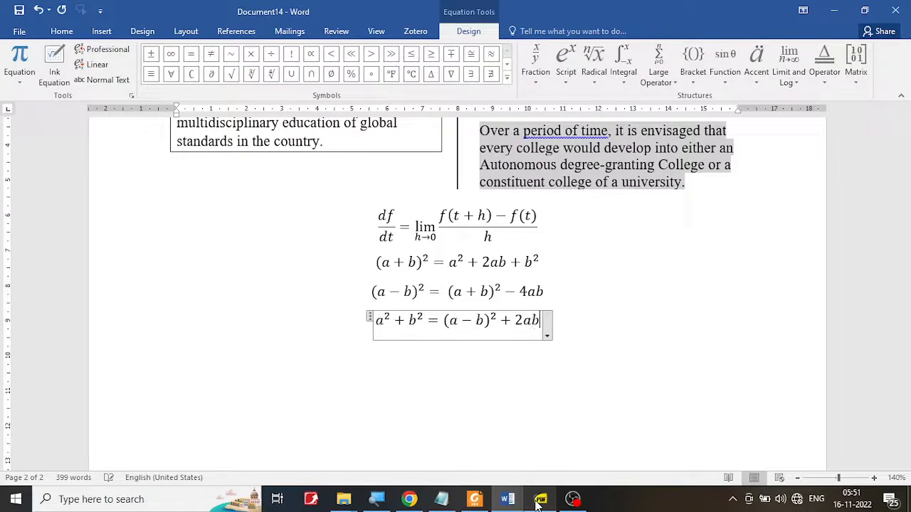